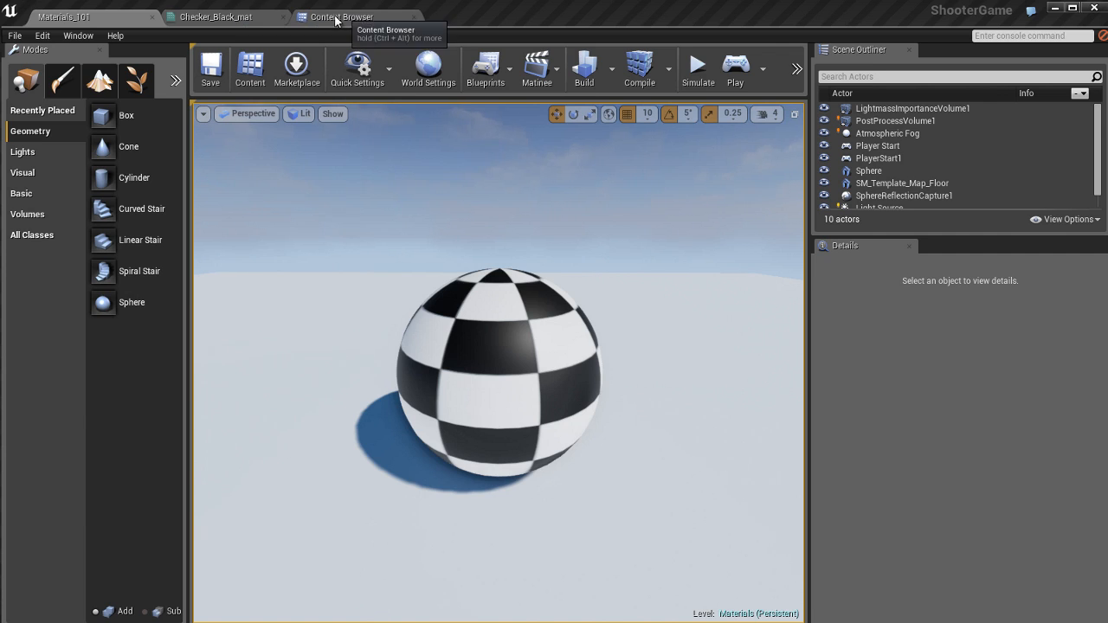
# Step: Undock the Checker_Black_mat material editor and arrange it beside the level viewport, with the sphere and the node graph both visible
pyautogui.click(239, 19)
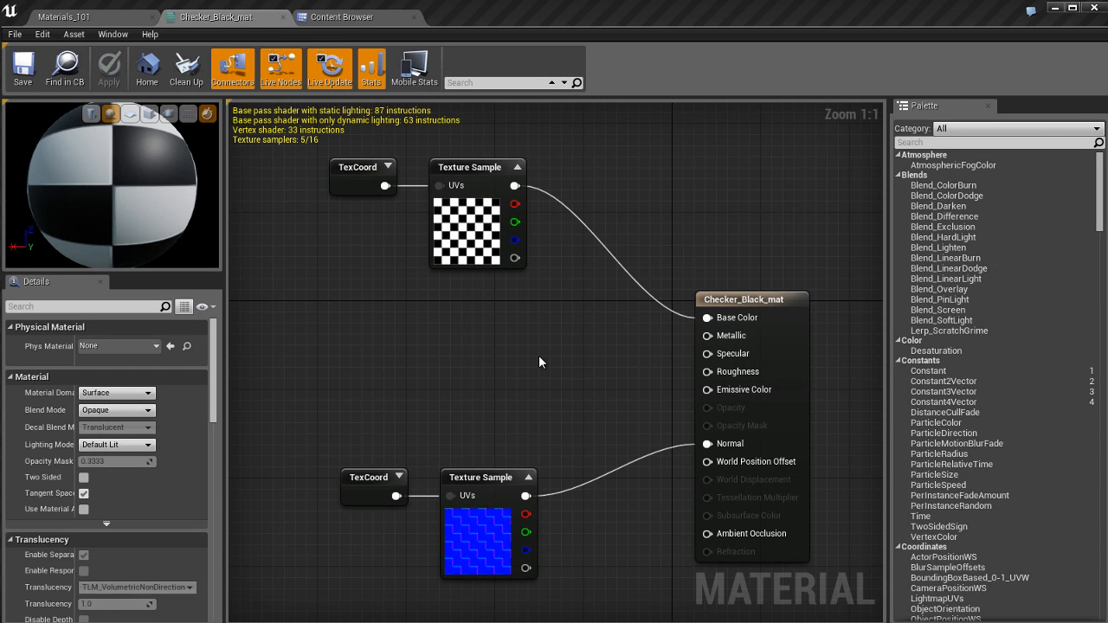
pyautogui.click(282, 17)
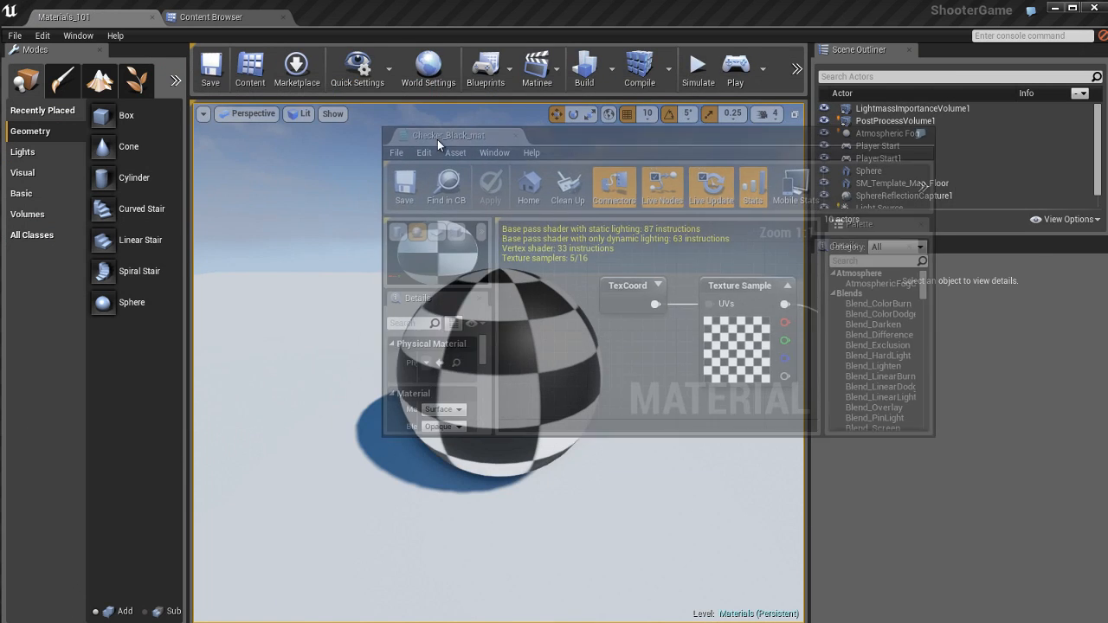
pyautogui.moveTo(478, 159); pyautogui.dragTo(740, 16)
pyautogui.moveTo(546, 343); pyautogui.dragTo(627, 620)
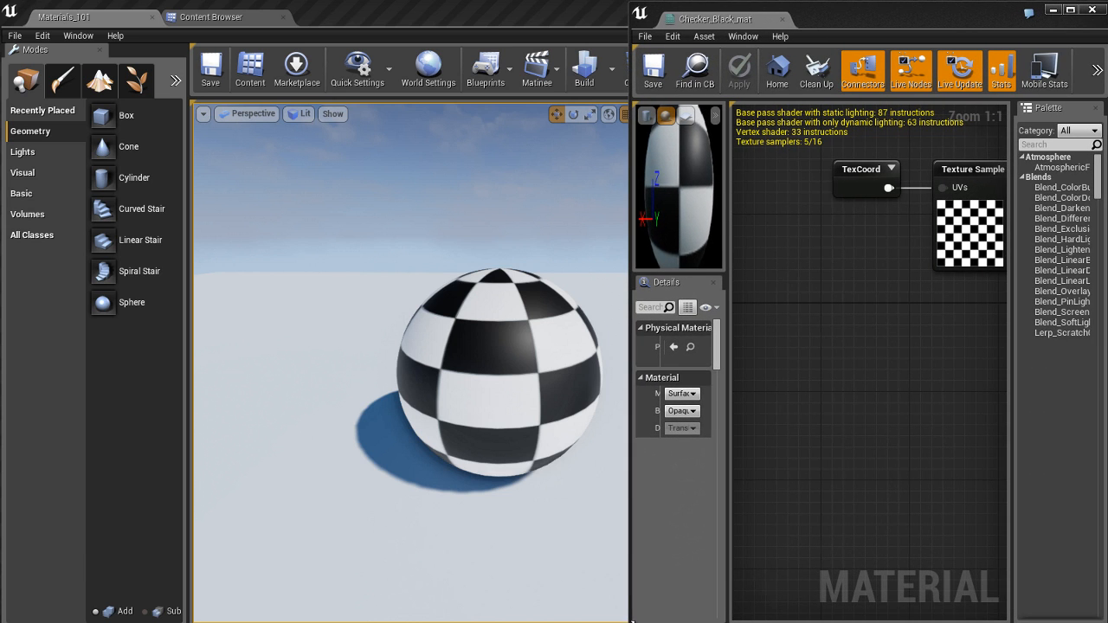
pyautogui.moveTo(891, 332); pyautogui.dragTo(783, 370, button='right')
pyautogui.scroll(-2, 855, 379)
pyautogui.scroll(-1, 855, 376)
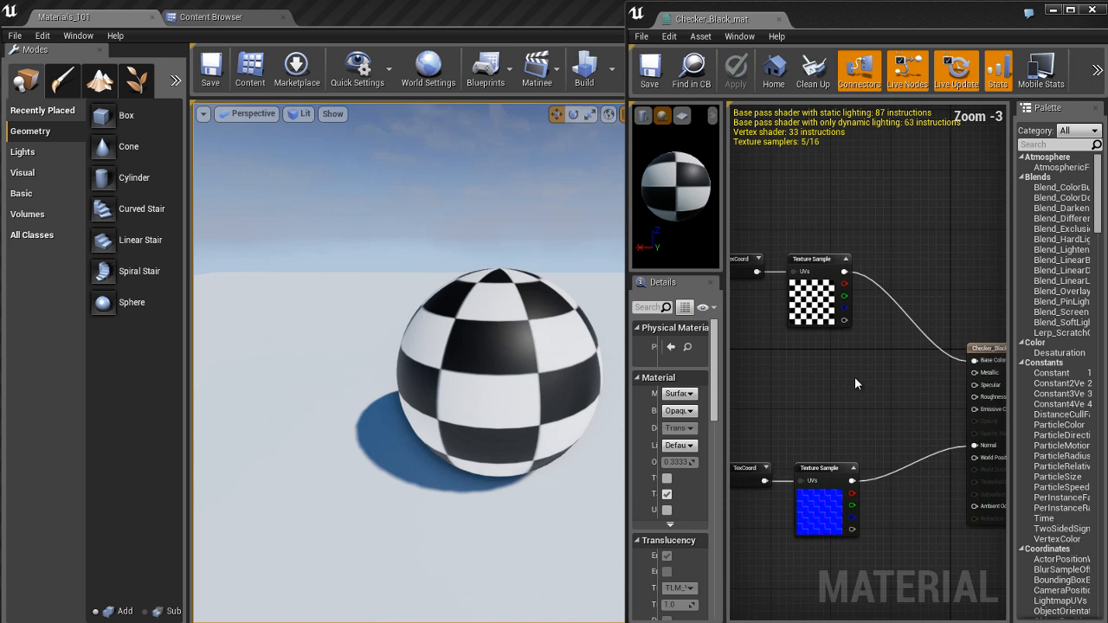
pyautogui.scroll(-1, 854, 376)
pyautogui.scroll(1, 854, 377)
pyautogui.moveTo(889, 382); pyautogui.dragTo(862, 383, button='right')
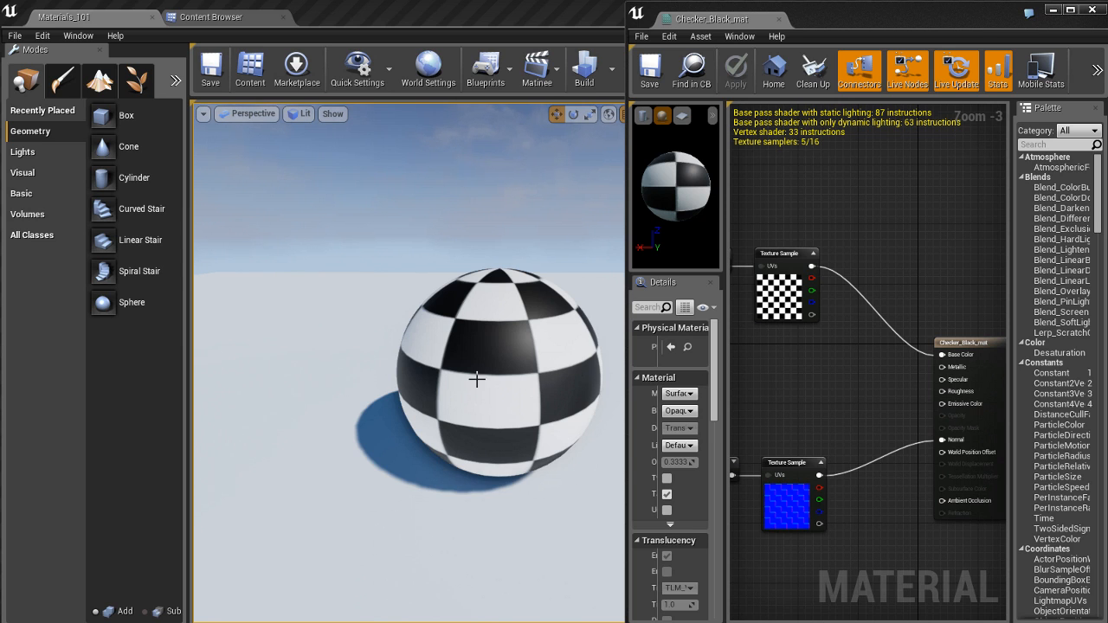
pyautogui.moveTo(542, 378); pyautogui.dragTo(464, 371)
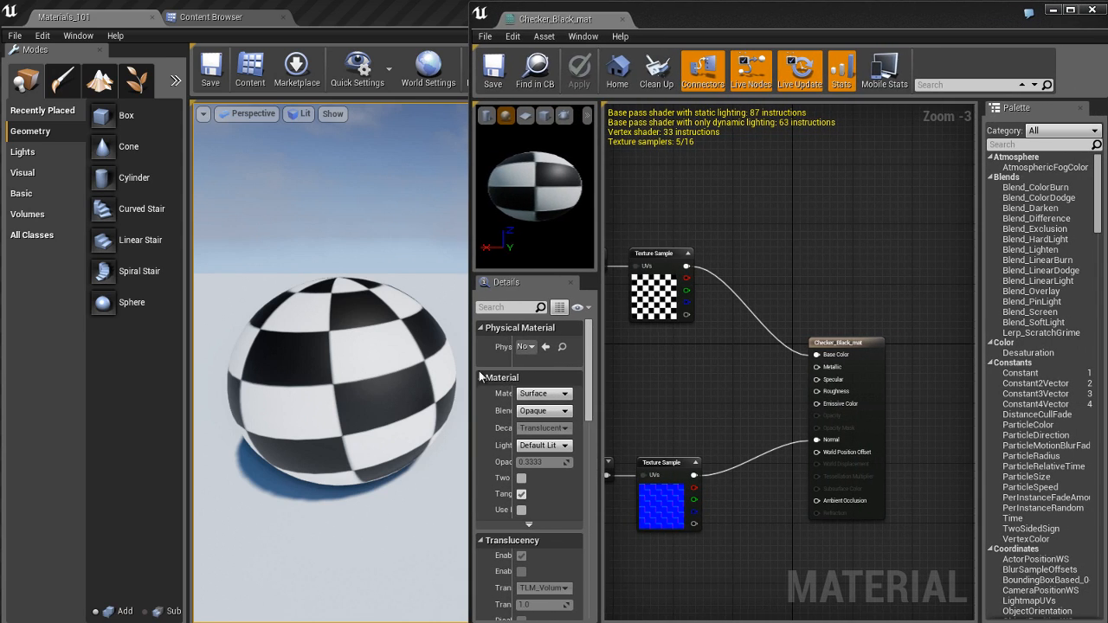
# Step: Add a Constant node between the two Texture Sample nodes and connect it to the material's Metallic input
pyautogui.scroll(1, 722, 371)
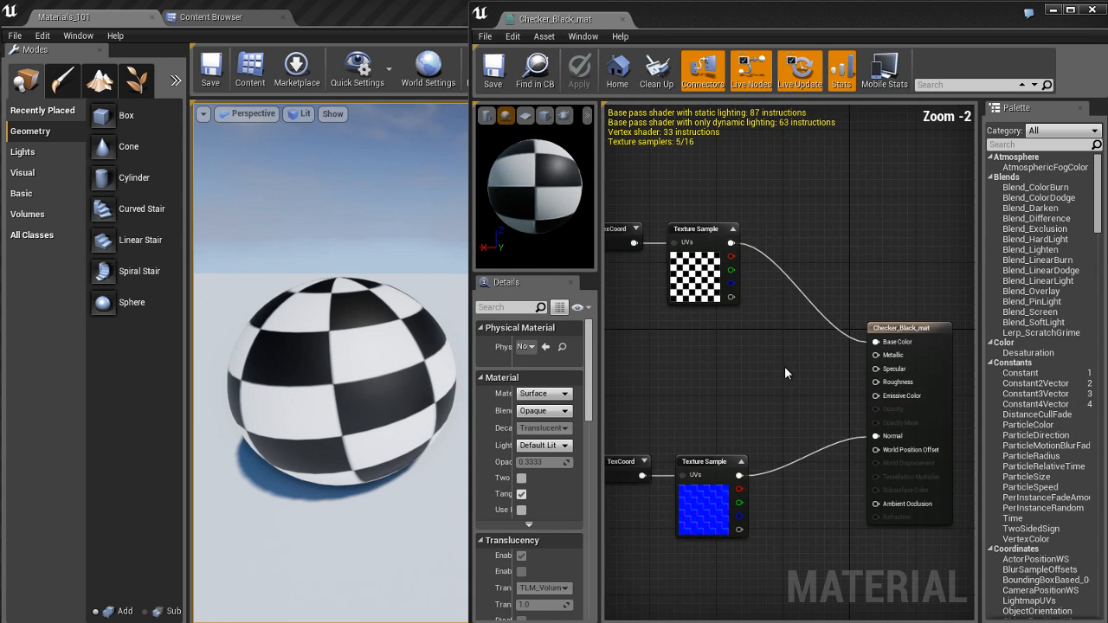
pyautogui.moveTo(697, 372); pyautogui.dragTo(718, 384, button='right')
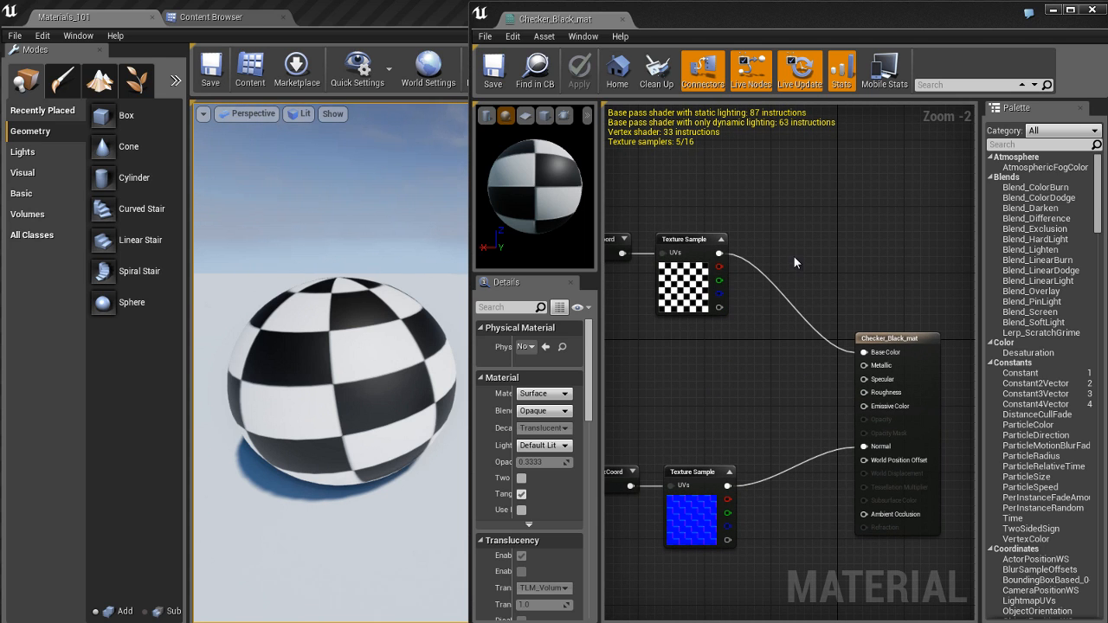
pyautogui.moveTo(717, 408); pyautogui.dragTo(720, 364, button='right')
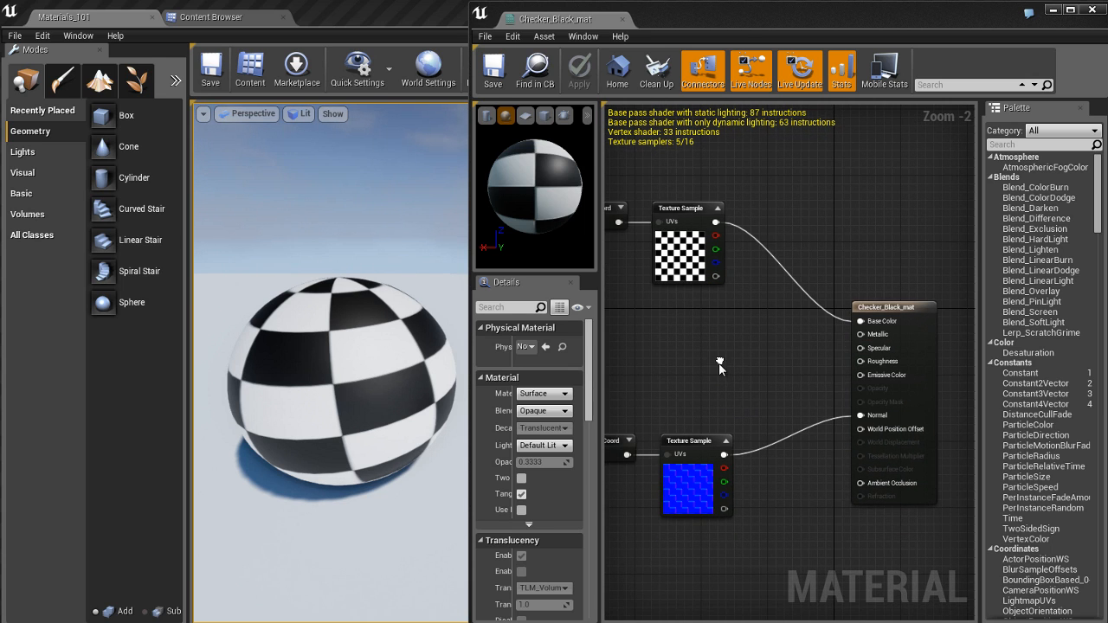
pyautogui.click(711, 339)
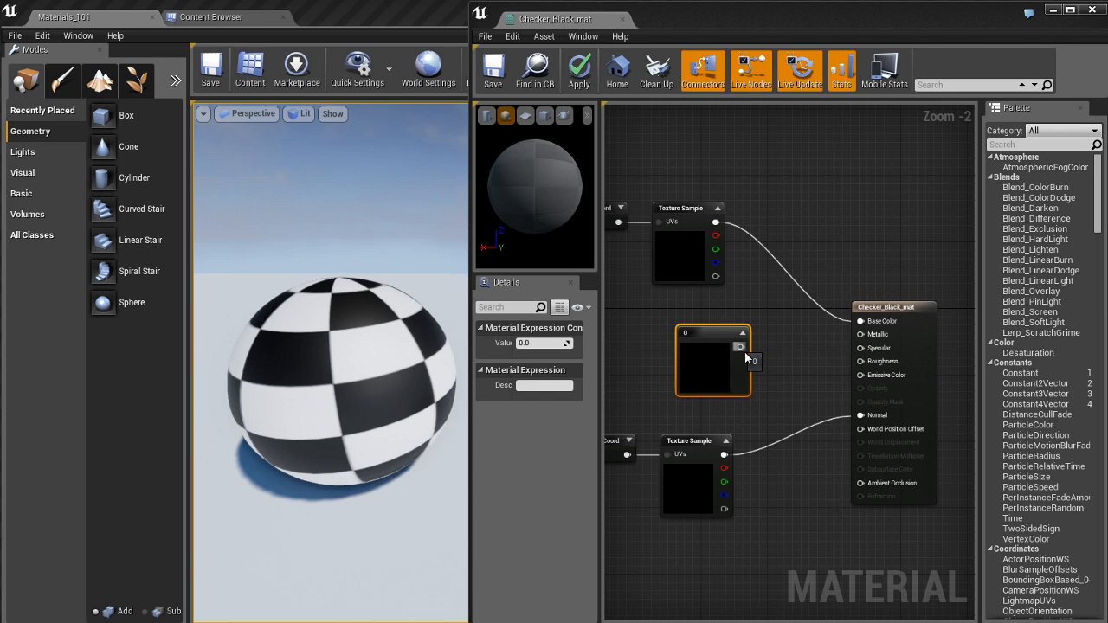
pyautogui.moveTo(740, 346); pyautogui.dragTo(874, 336)
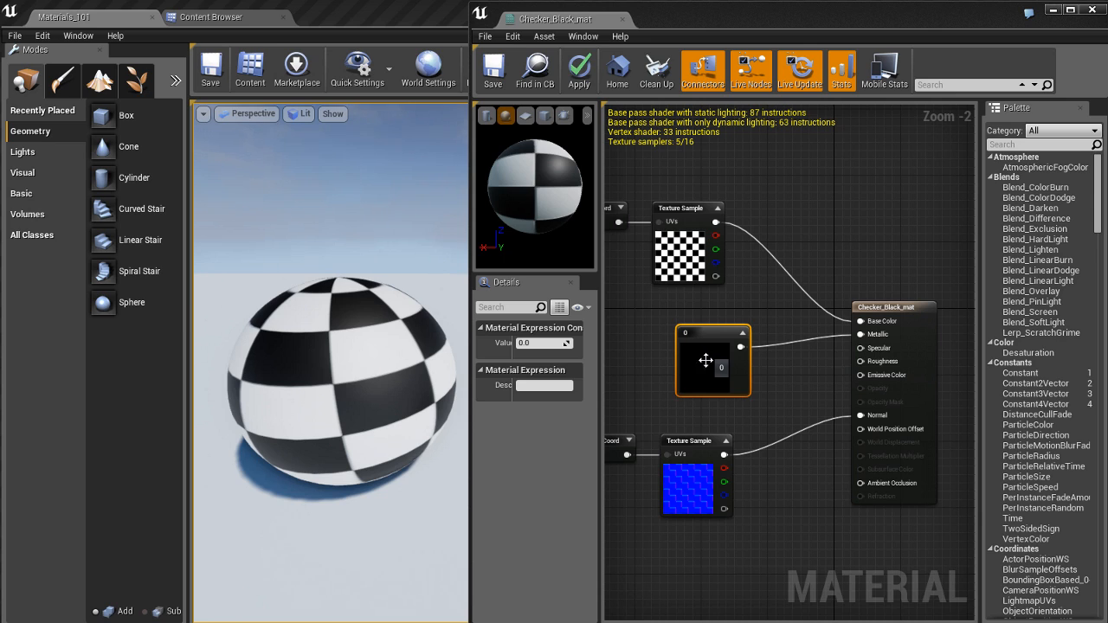
# Step: Set the Constant node's value to 1 and apply the change to the material
pyautogui.click(543, 344)
pyautogui.write('1')
pyautogui.press('Return')
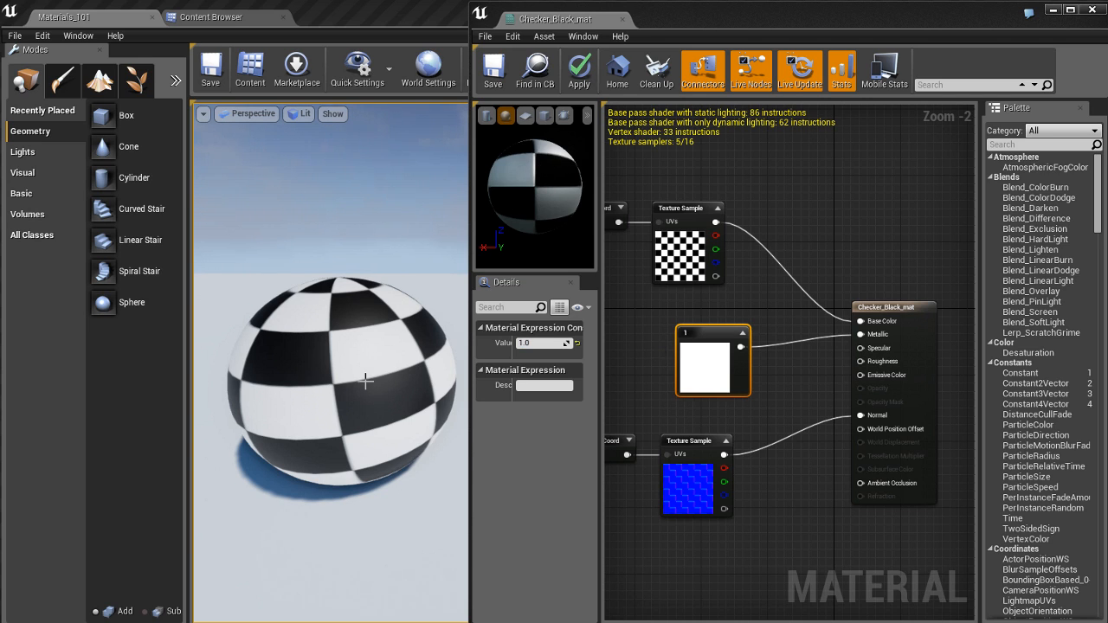
pyautogui.click(578, 79)
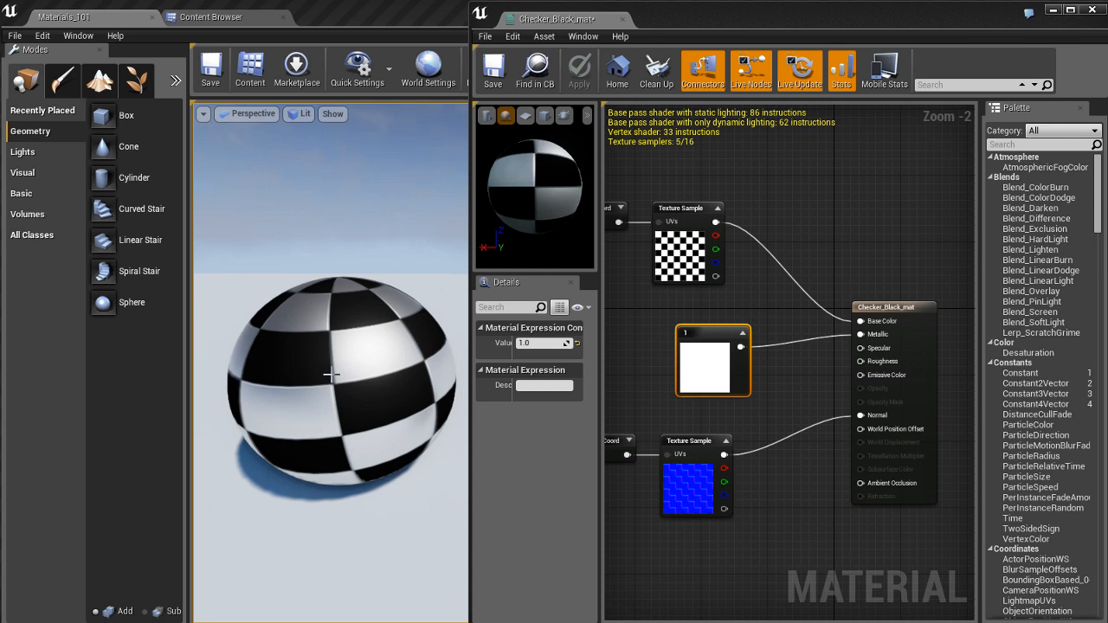
# Step: Delete the Constant node feeding the Metallic input and apply the material
pyautogui.click(691, 300)
pyautogui.click(722, 358)
pyautogui.press('Delete')
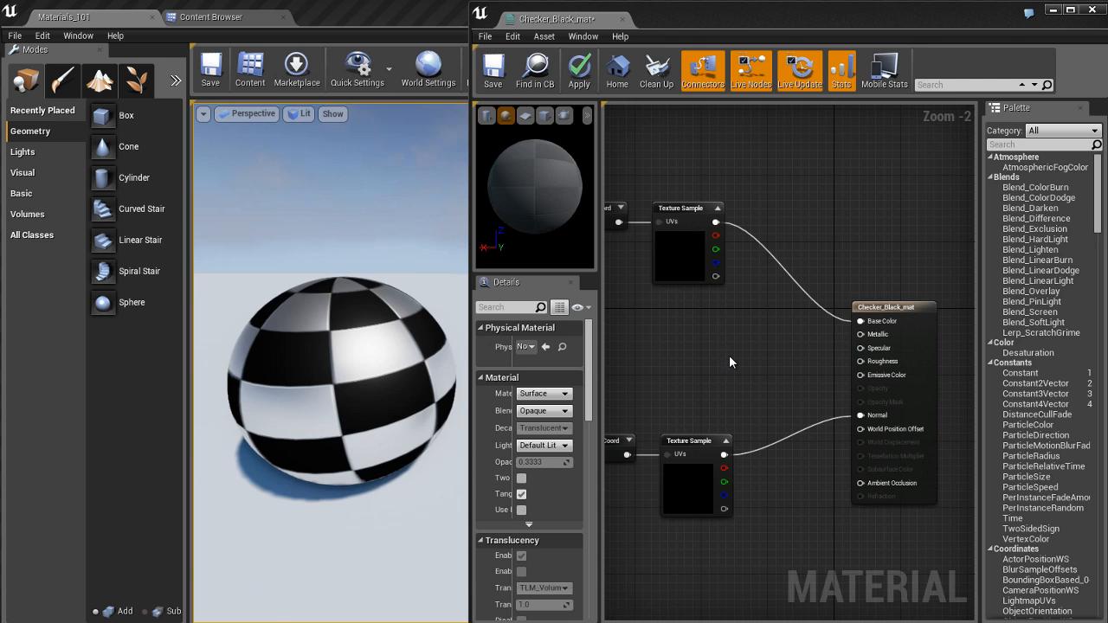
pyautogui.press('Return')
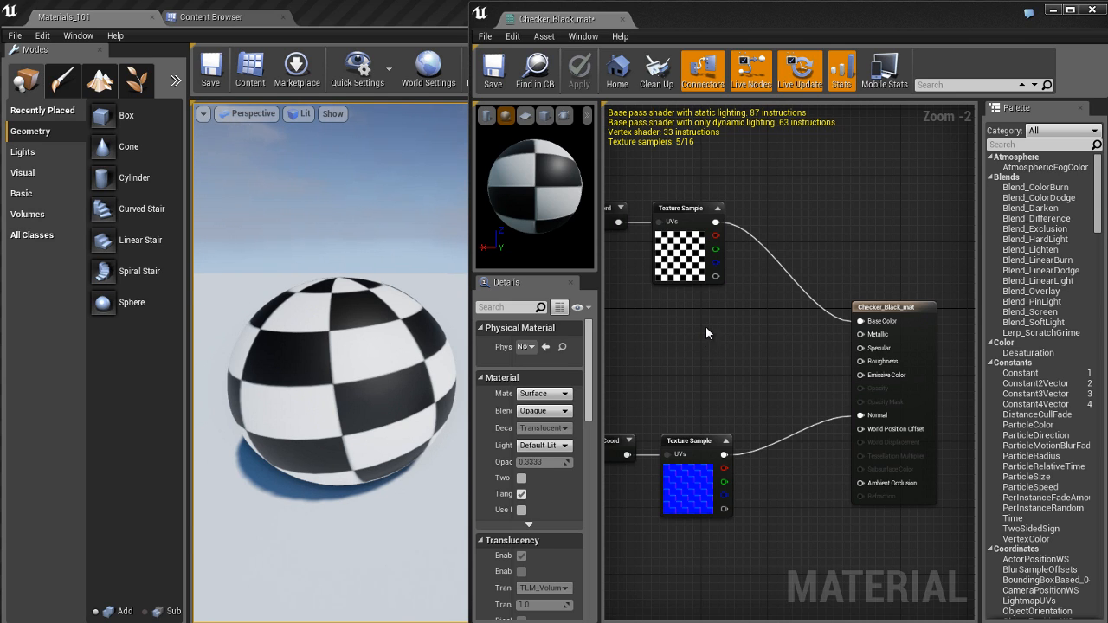
pyautogui.press('c')
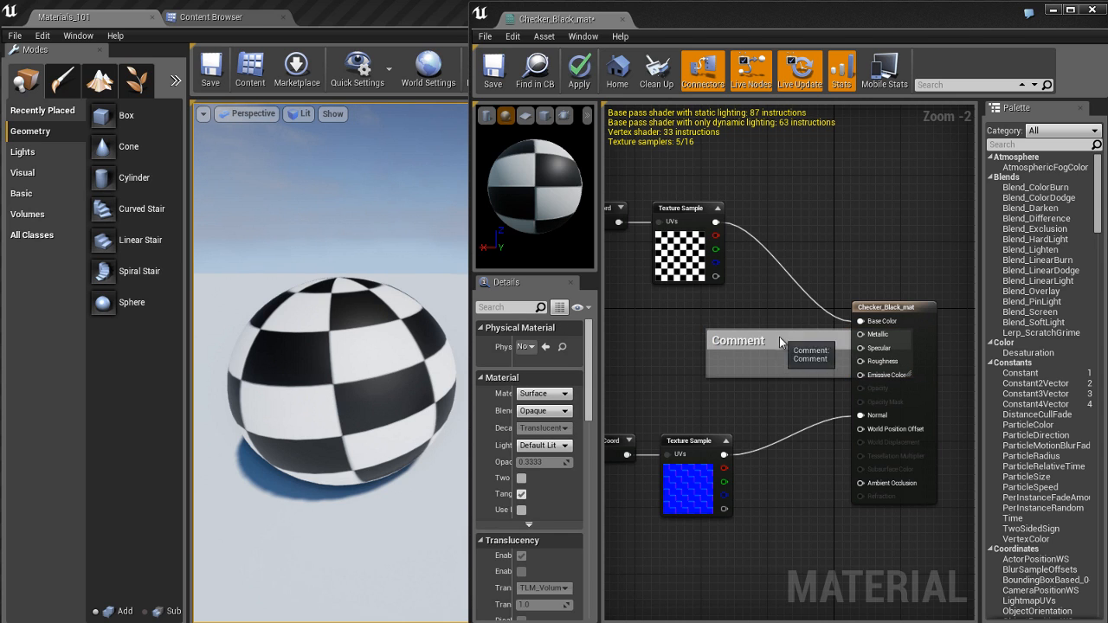
pyautogui.moveTo(784, 336); pyautogui.dragTo(705, 335)
pyautogui.press('Delete')
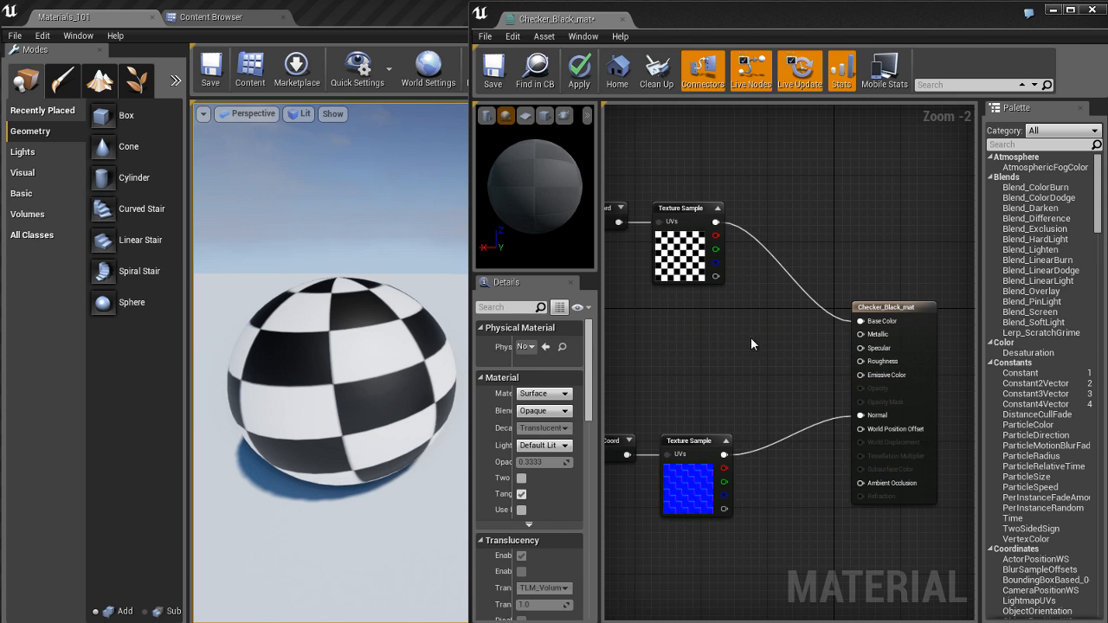
# Step: Search the palette for "constan", place a Constant node between the two Texture Samples and convert it to a parameter
pyautogui.click(1058, 147)
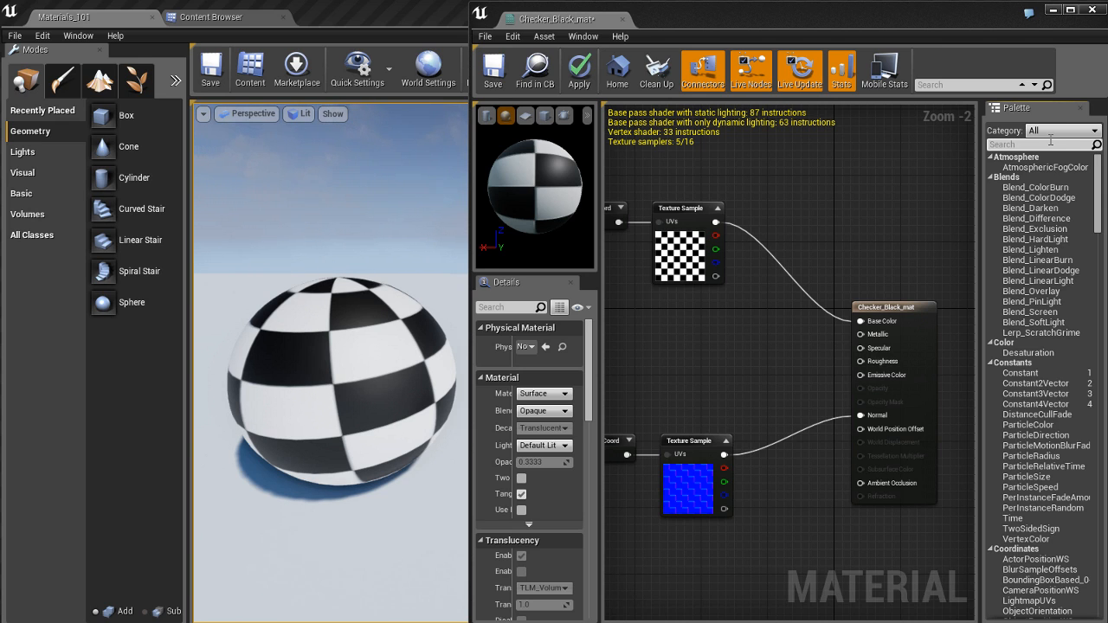
pyautogui.write('constan')
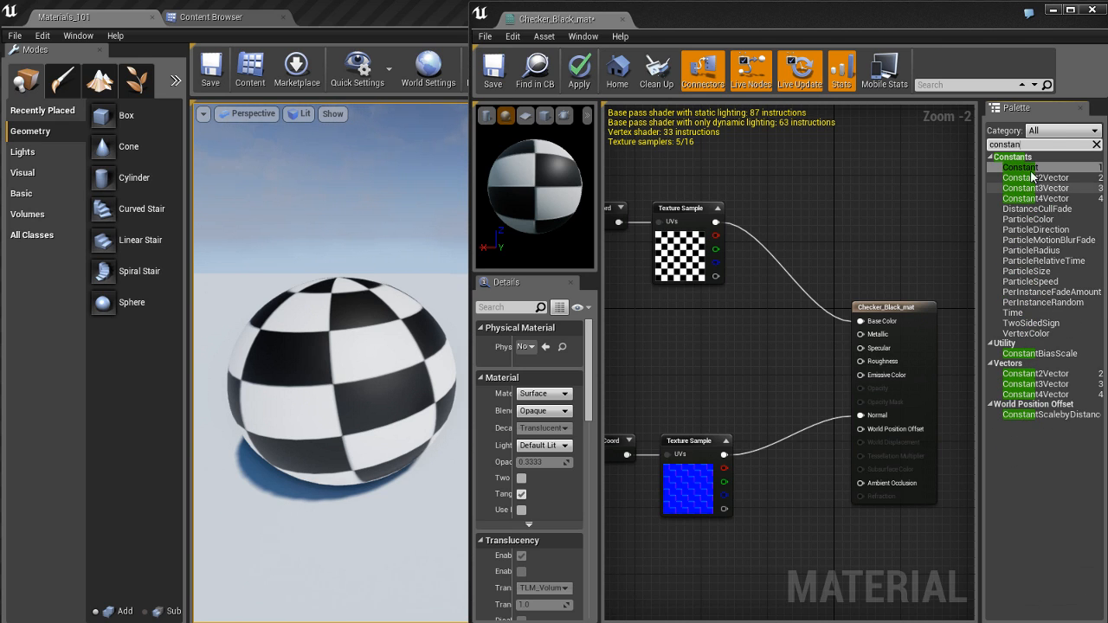
pyautogui.click(1020, 168)
pyautogui.moveTo(916, 204); pyautogui.dragTo(702, 339)
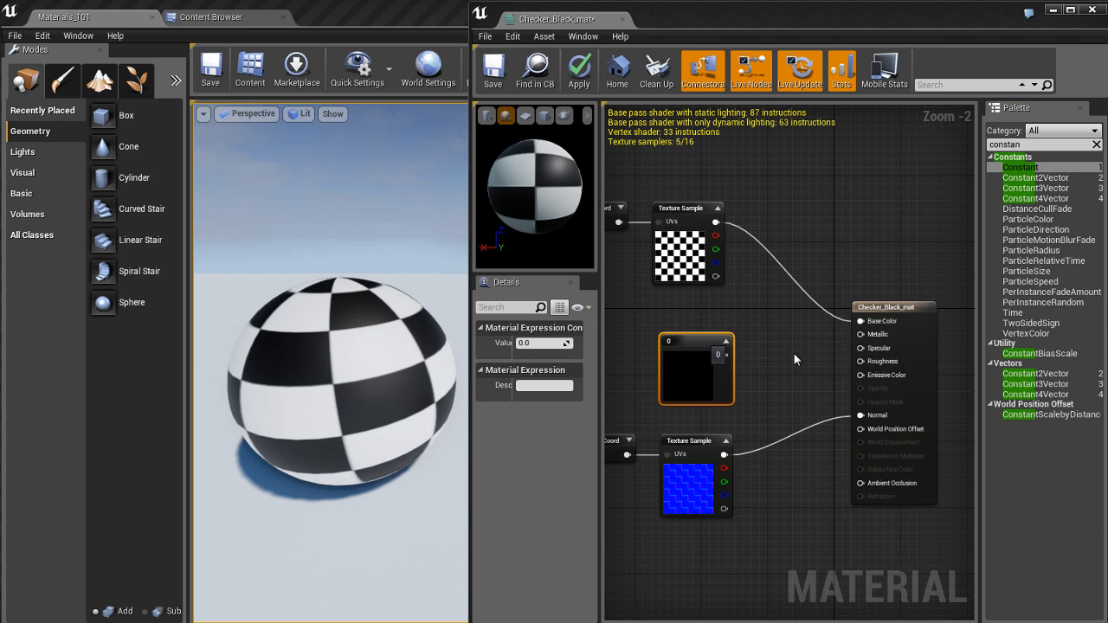
pyautogui.rightClick(695, 342)
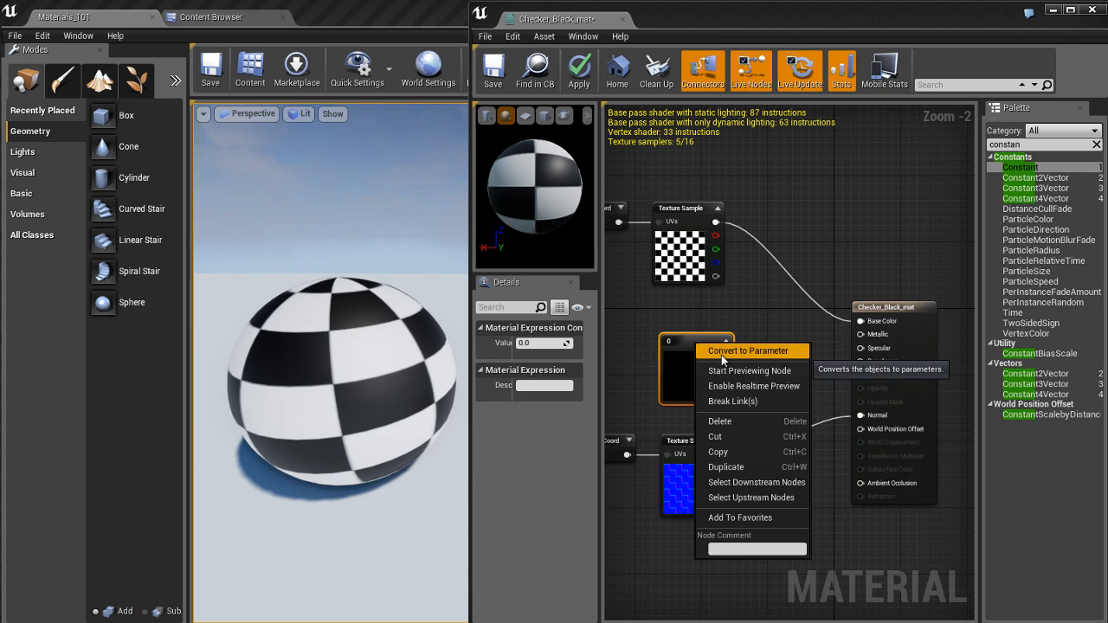
pyautogui.click(770, 351)
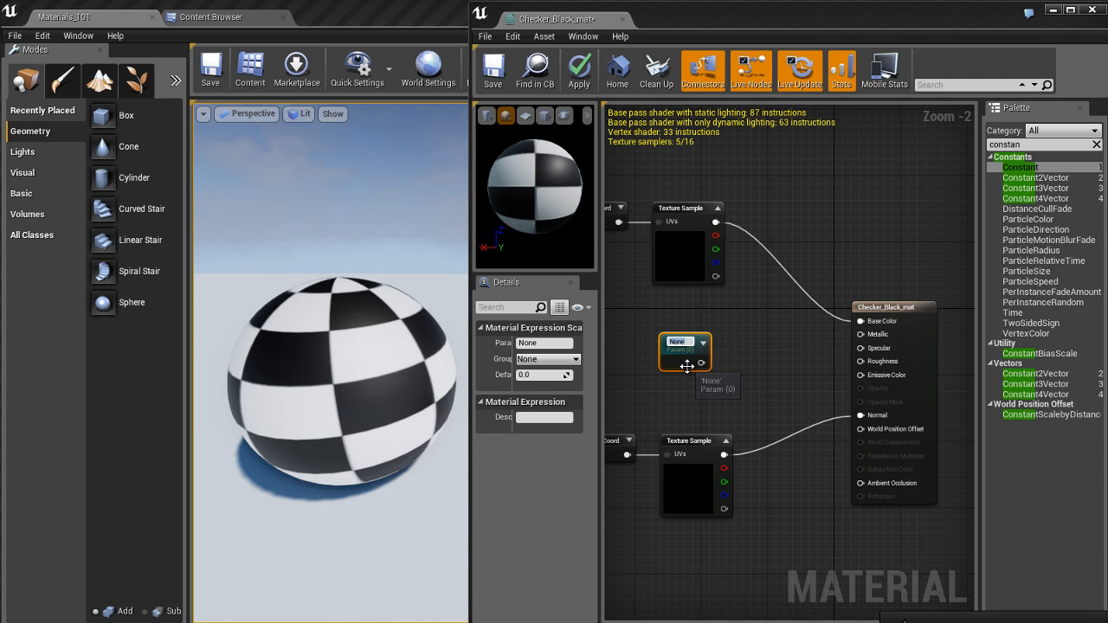
# Step: Dock the Checker_Black_mat editor back into the main window and move the new parameter node slightly up
pyautogui.scroll(2, 687, 366)
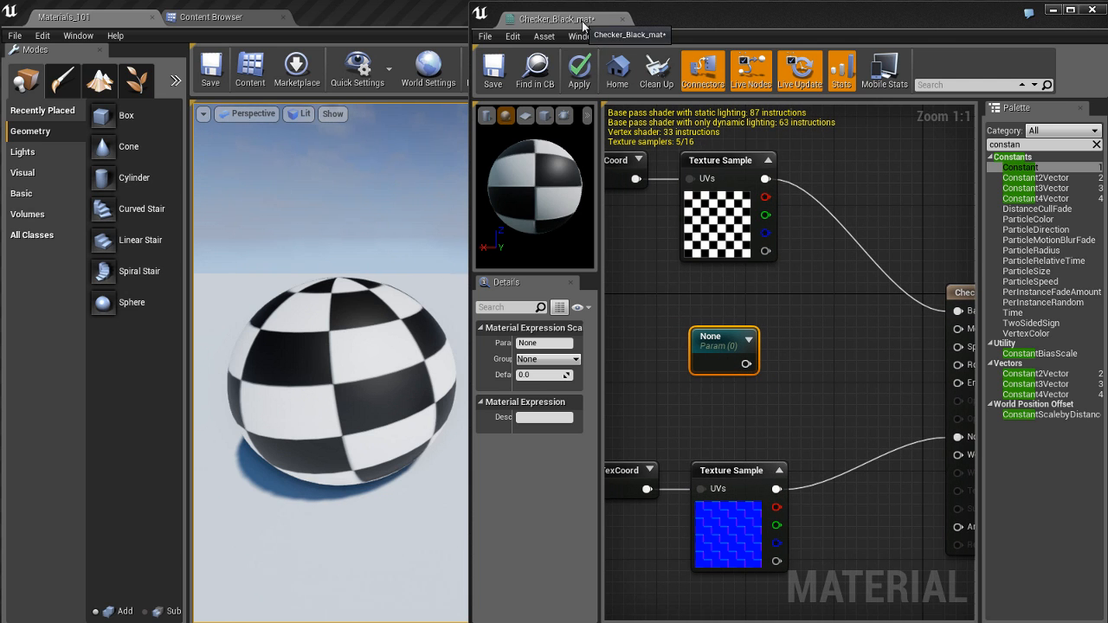
pyautogui.moveTo(582, 24); pyautogui.dragTo(346, 18)
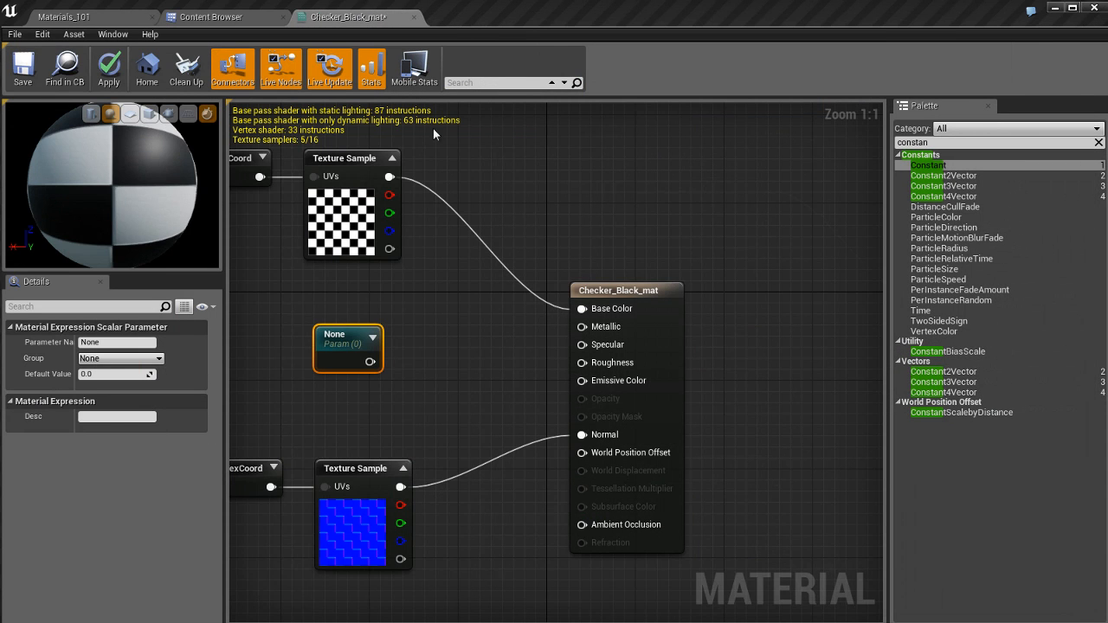
pyautogui.moveTo(450, 309); pyautogui.dragTo(567, 314, button='right')
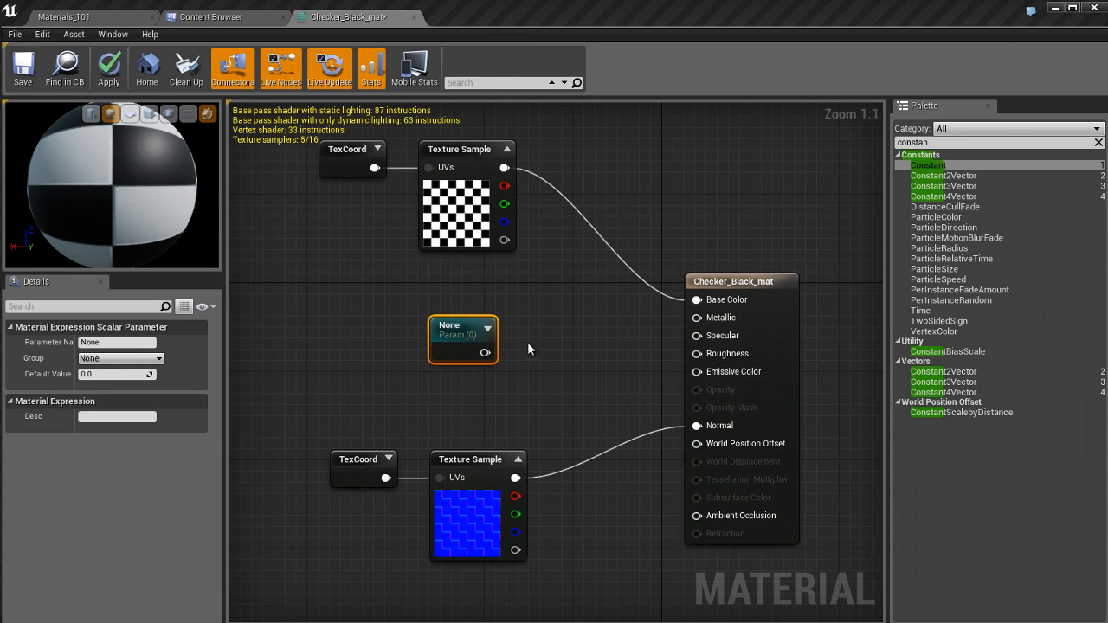
pyautogui.moveTo(450, 338); pyautogui.dragTo(451, 326)
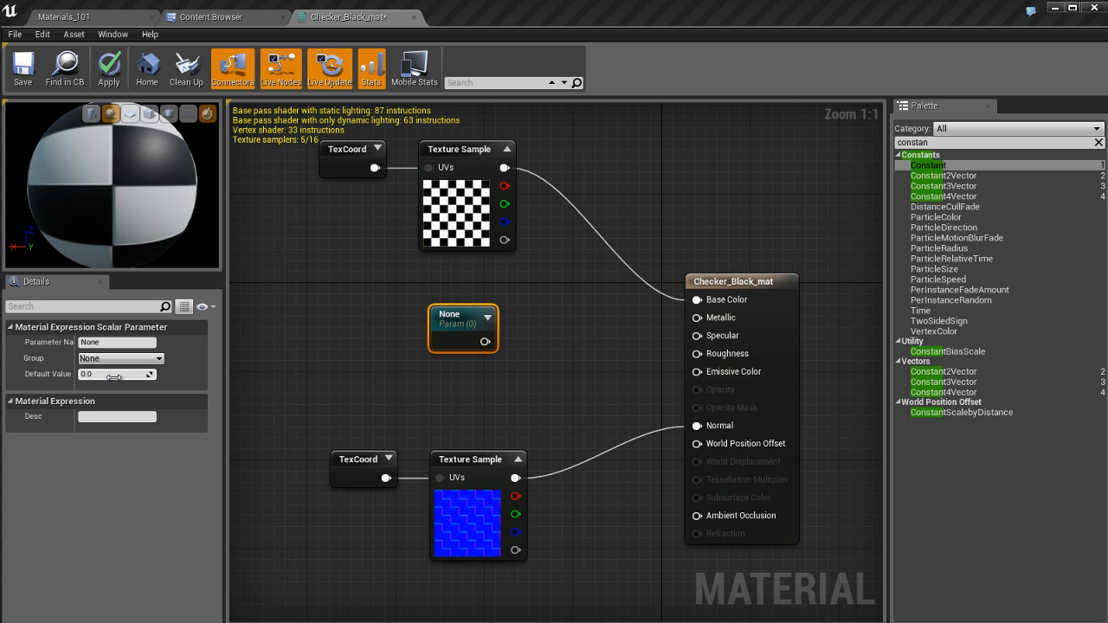
# Step: Connect the scalar parameter to the Metallic input and name it "Metalic Control"
pyautogui.moveTo(485, 341); pyautogui.dragTo(697, 318)
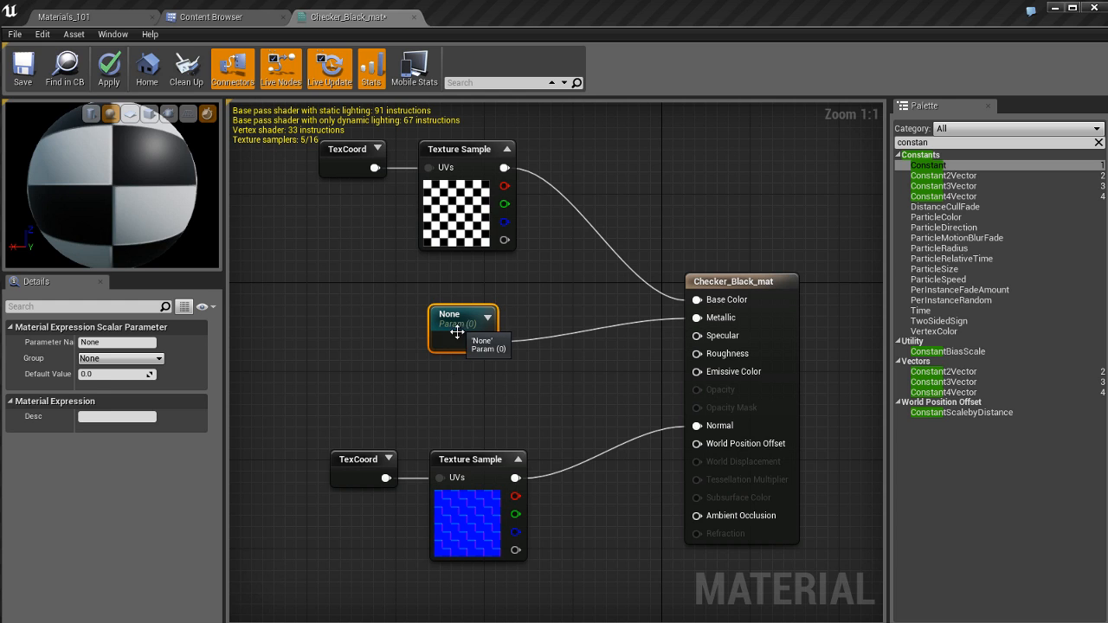
pyautogui.click(129, 342)
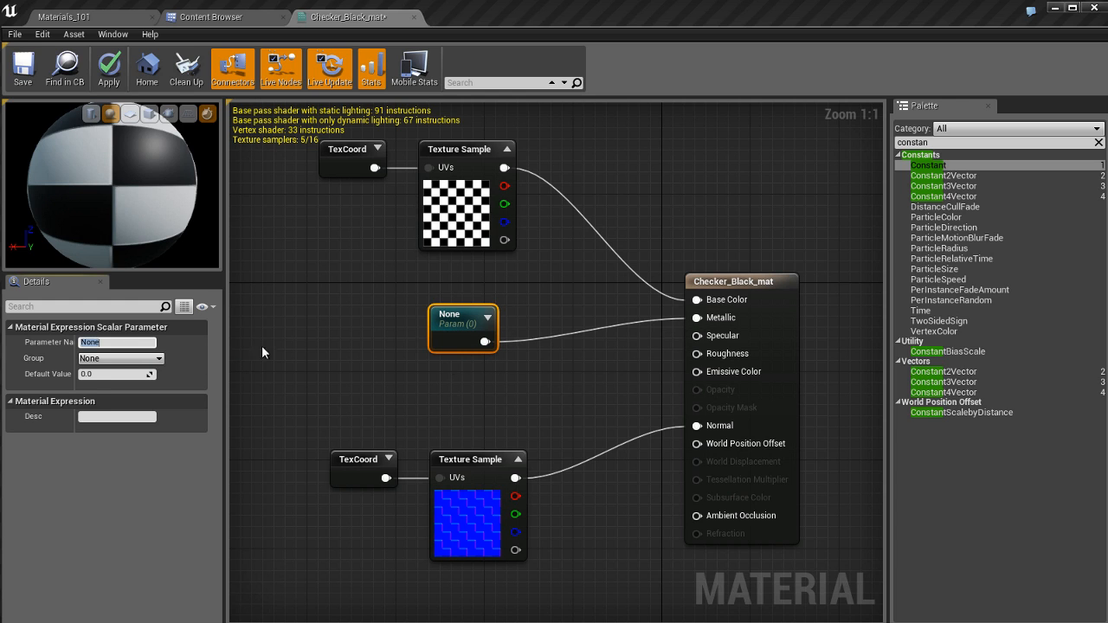
pyautogui.write('Met')
pyautogui.write('al')
pyautogui.write('lic')
pyautogui.write(' Control')
pyautogui.press('Return')
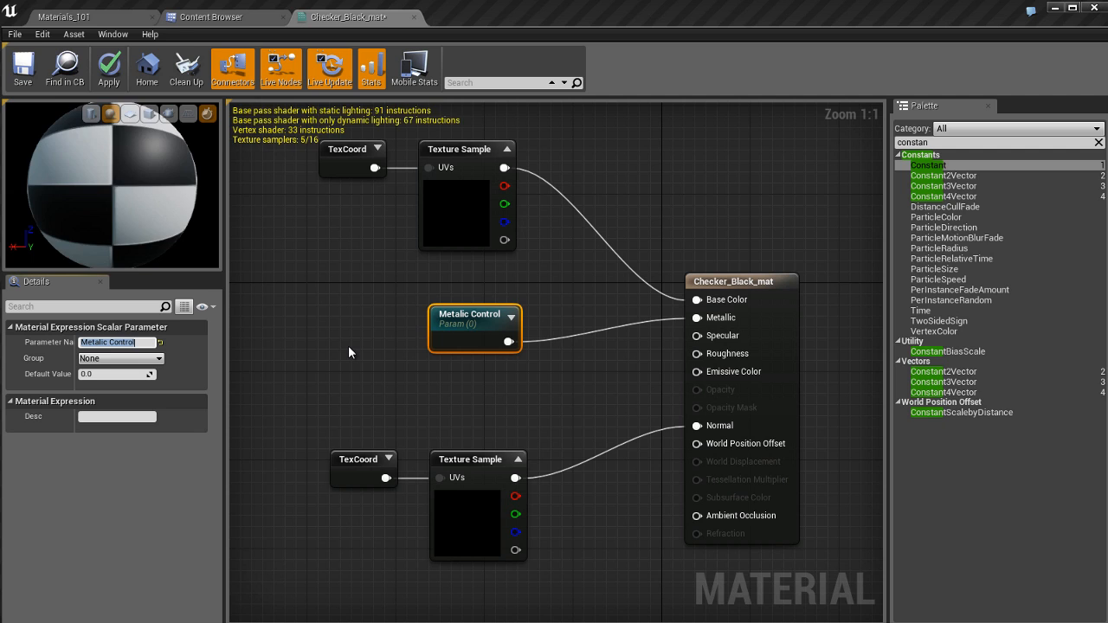
# Step: Set the Metalic Control parameter's default value to 1 and reposition its node level with the Metallic input
pyautogui.click(492, 380)
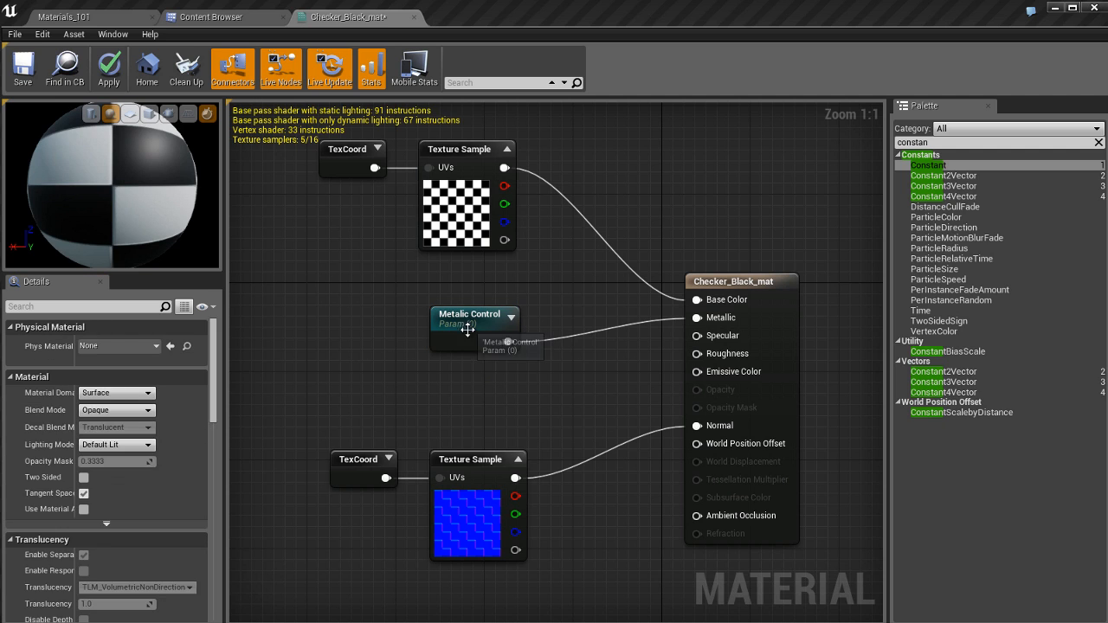
pyautogui.moveTo(467, 329); pyautogui.dragTo(454, 329)
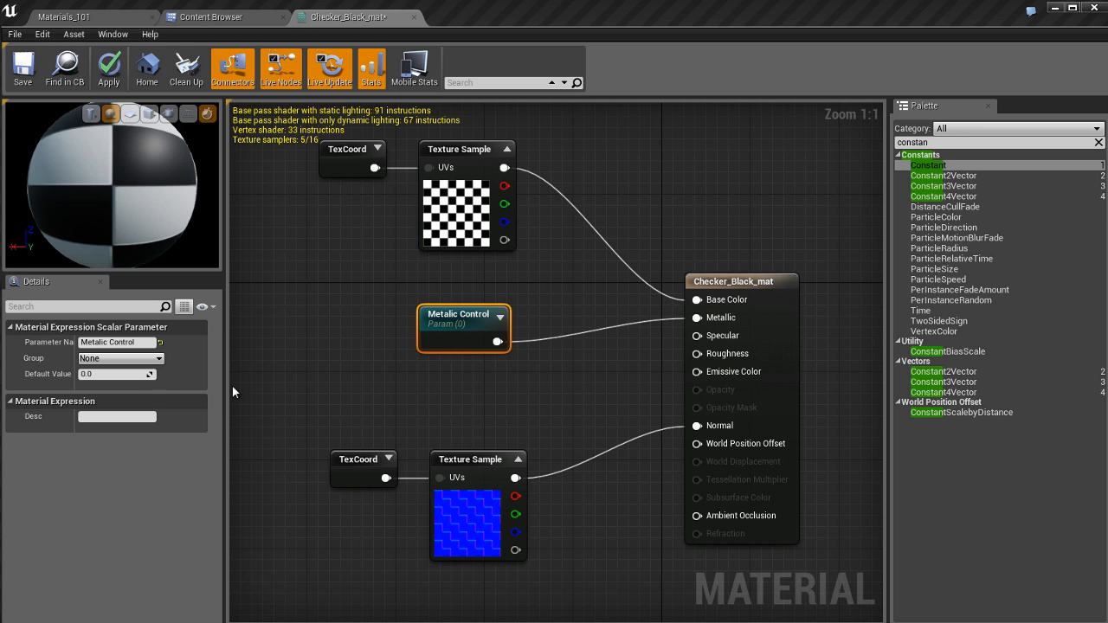
pyautogui.click(130, 374)
pyautogui.write('1')
pyautogui.press('Return')
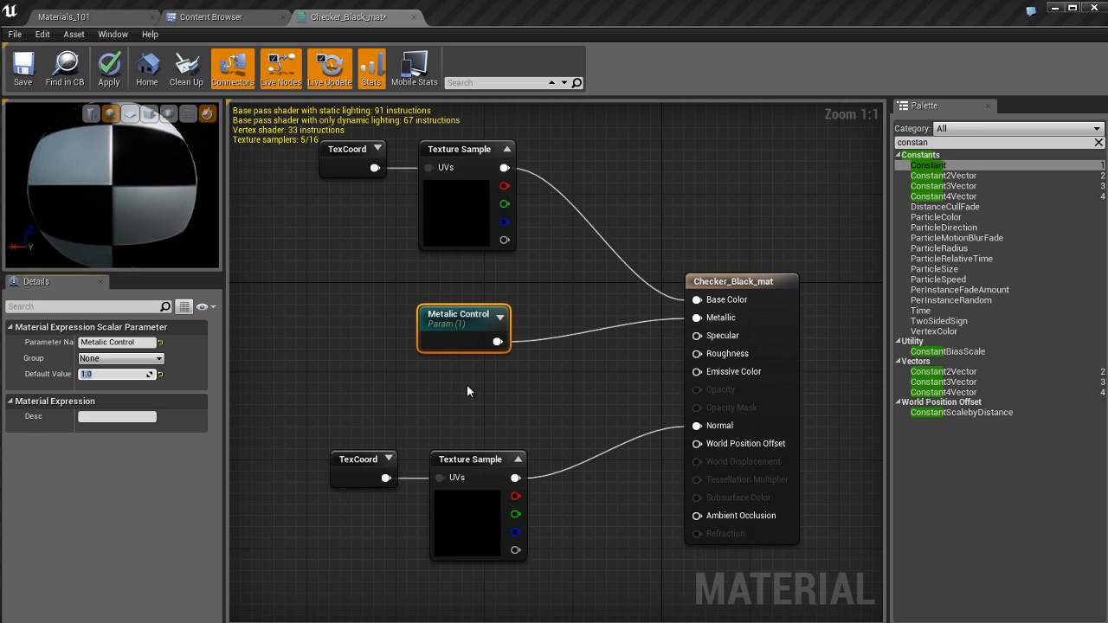
pyautogui.moveTo(467, 317); pyautogui.dragTo(466, 295)
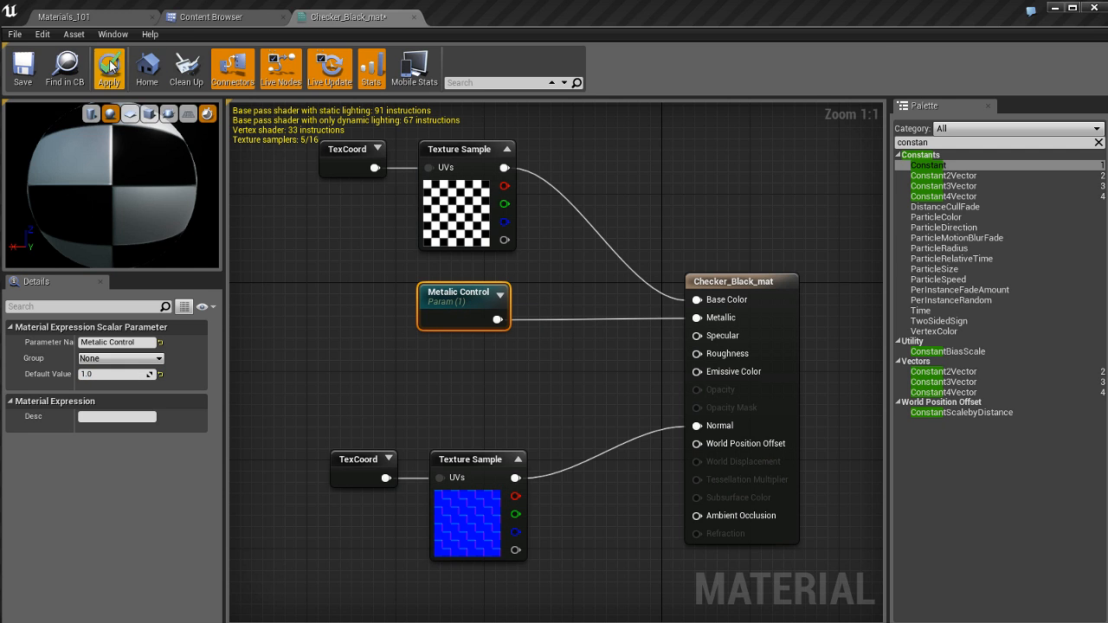
# Step: Apply the material, check the sphere in the Materials_101 level and return to the Checker_Black_mat graph
pyautogui.click(109, 69)
pyautogui.click(117, 15)
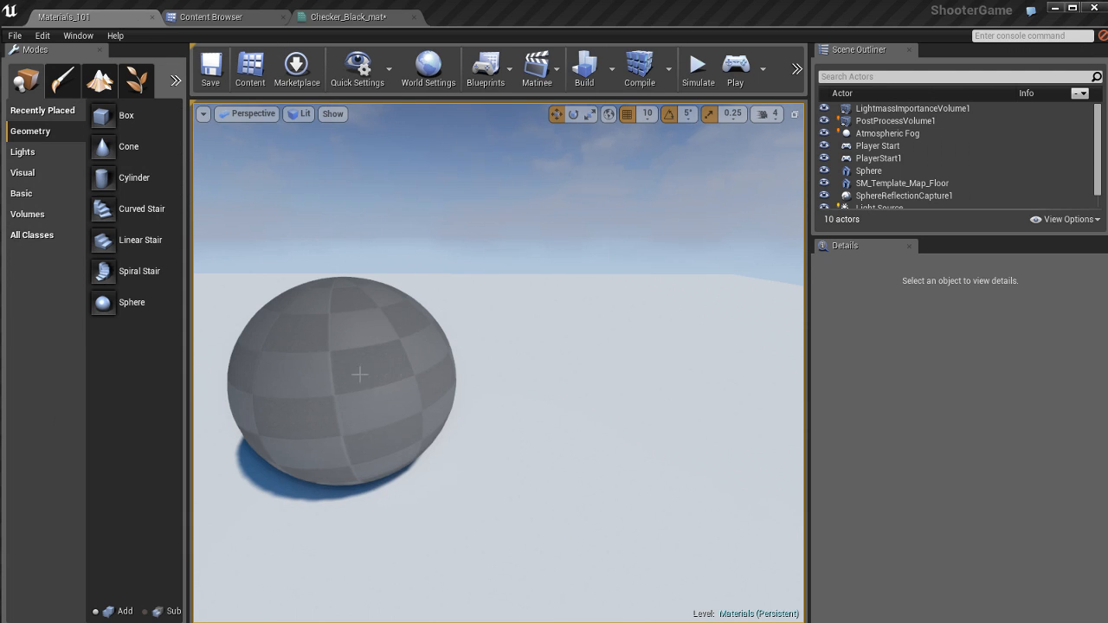
pyautogui.click(348, 18)
pyautogui.moveTo(533, 377); pyautogui.dragTo(529, 388, button='right')
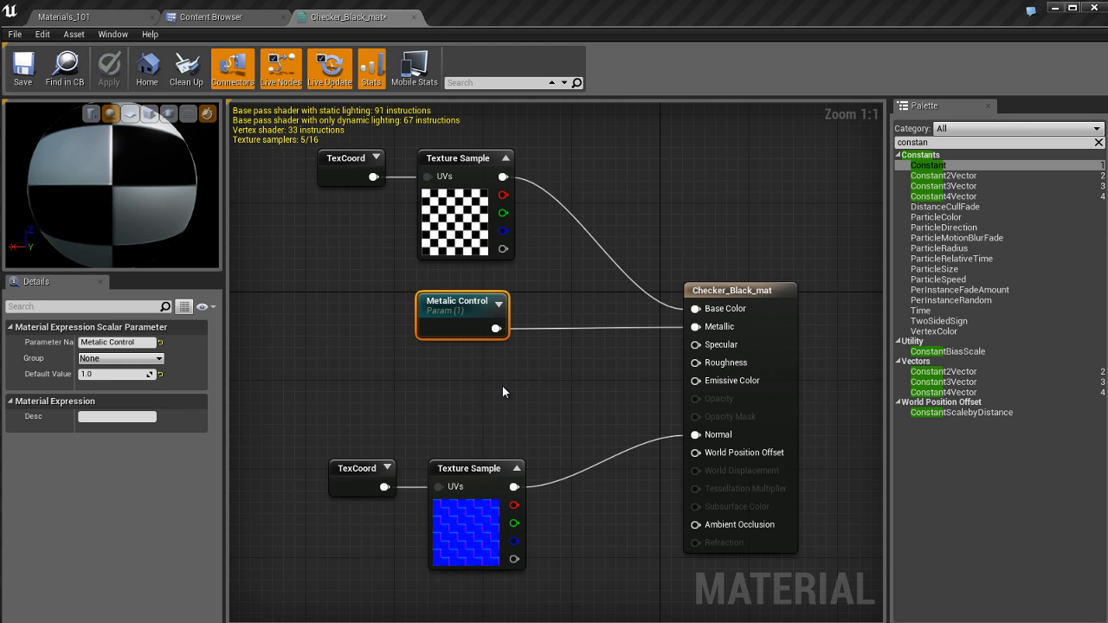
# Step: Save the edited Checker_Black_mat material from the Environment folder in the Content Browser
pyautogui.click(503, 391)
pyautogui.click(215, 18)
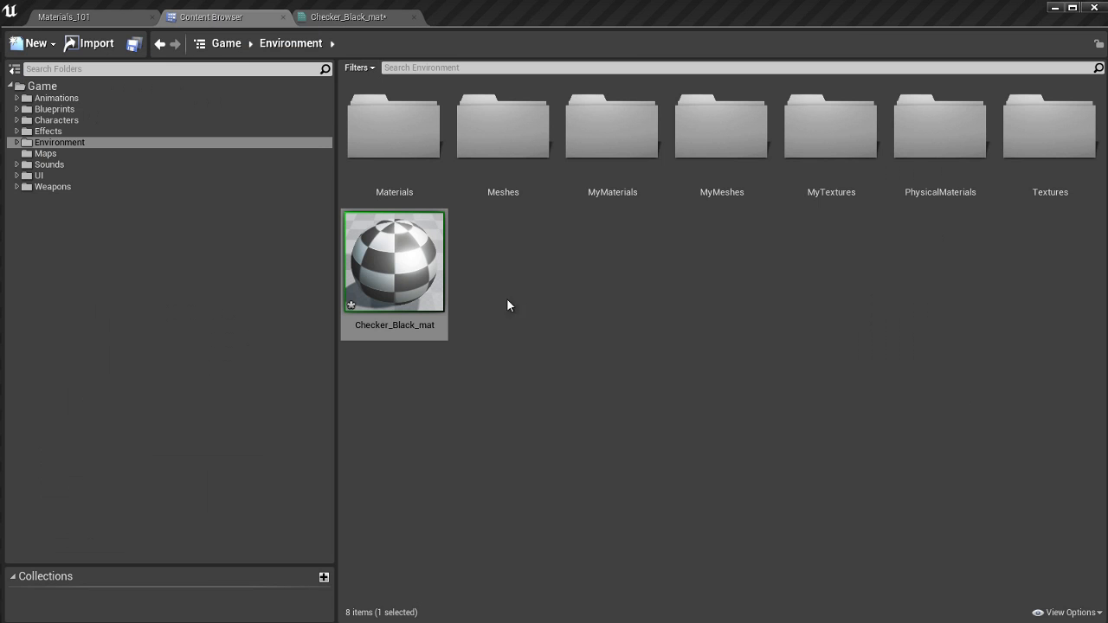
pyautogui.click(438, 307)
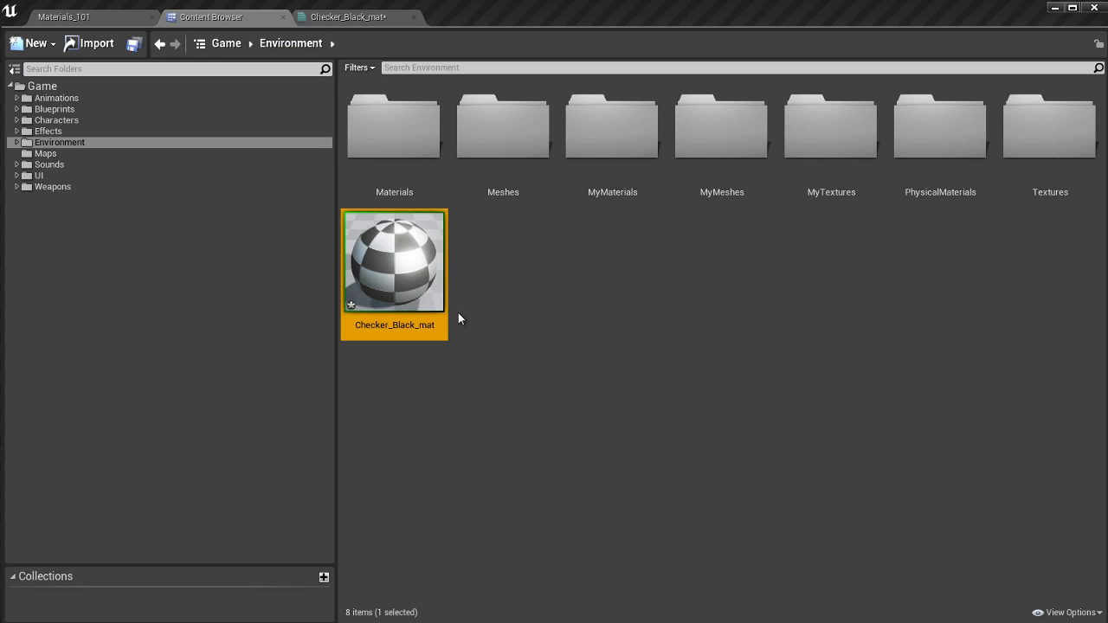
pyautogui.hotkey('ctrl', 's')
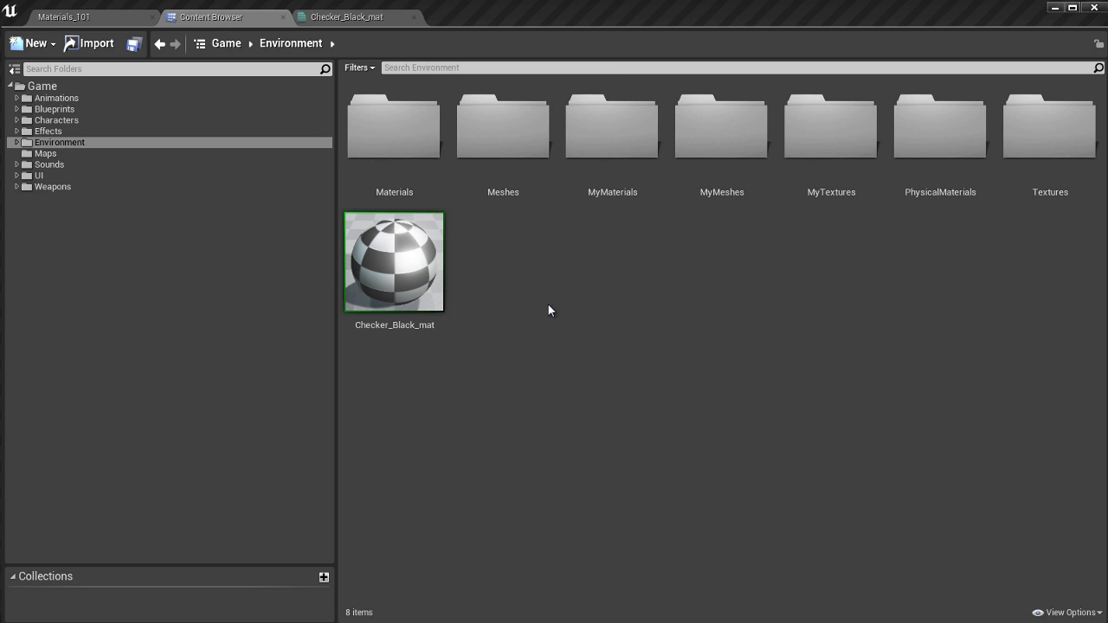
# Step: Create a material instance of Checker_Black_mat, keep the name Checker_Black_mat_Inst, and save it
pyautogui.click(403, 261)
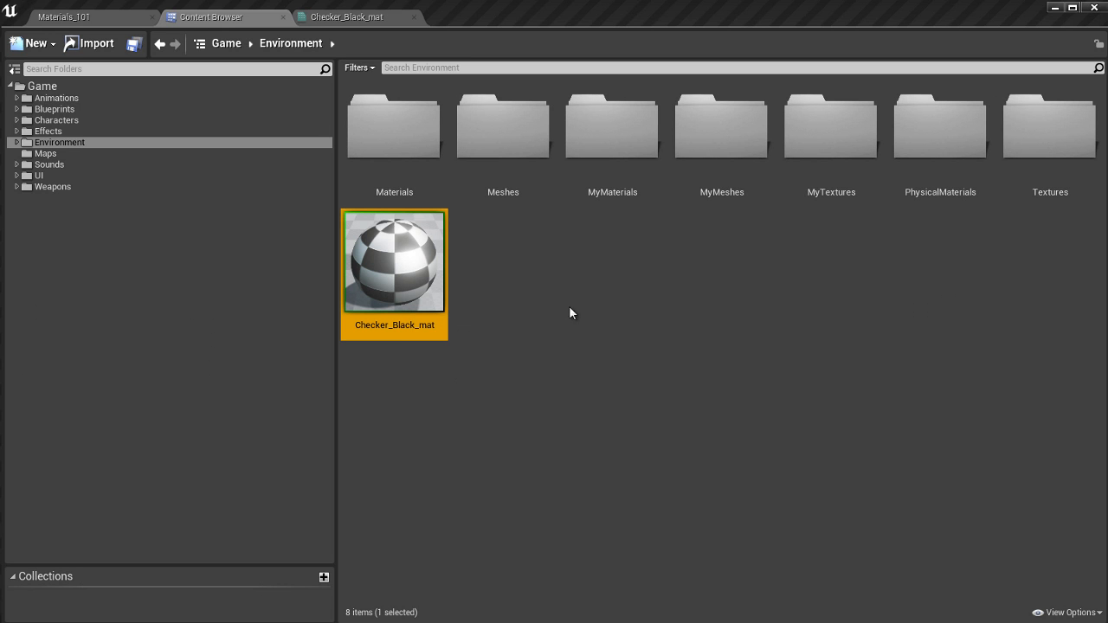
pyautogui.rightClick(401, 257)
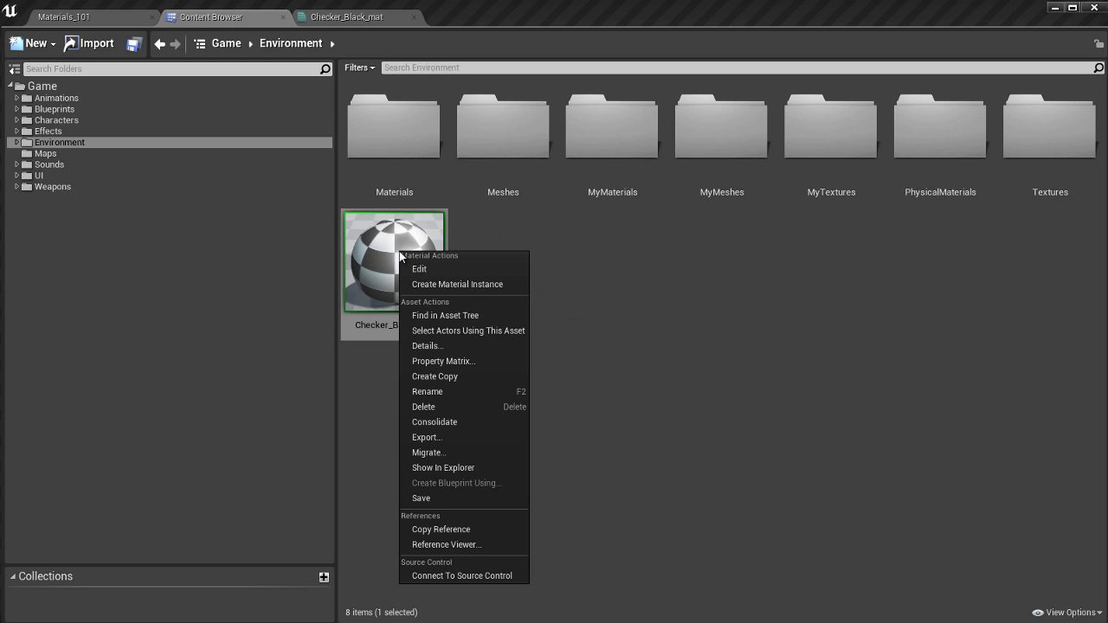
pyautogui.click(467, 284)
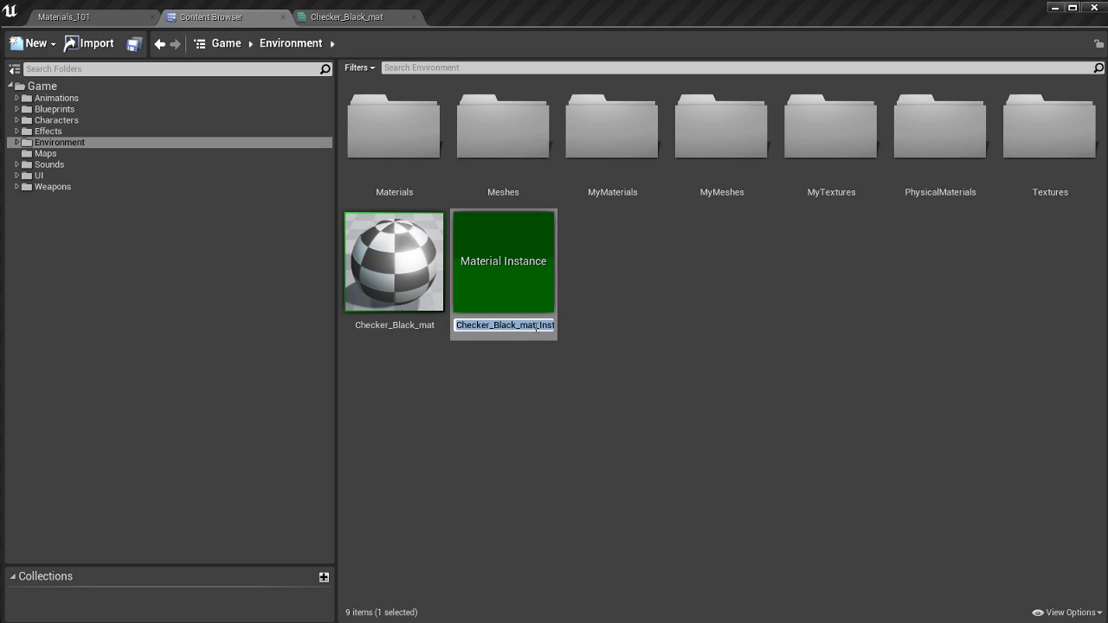
pyautogui.moveTo(540, 327); pyautogui.dragTo(556, 325)
pyautogui.press('Return')
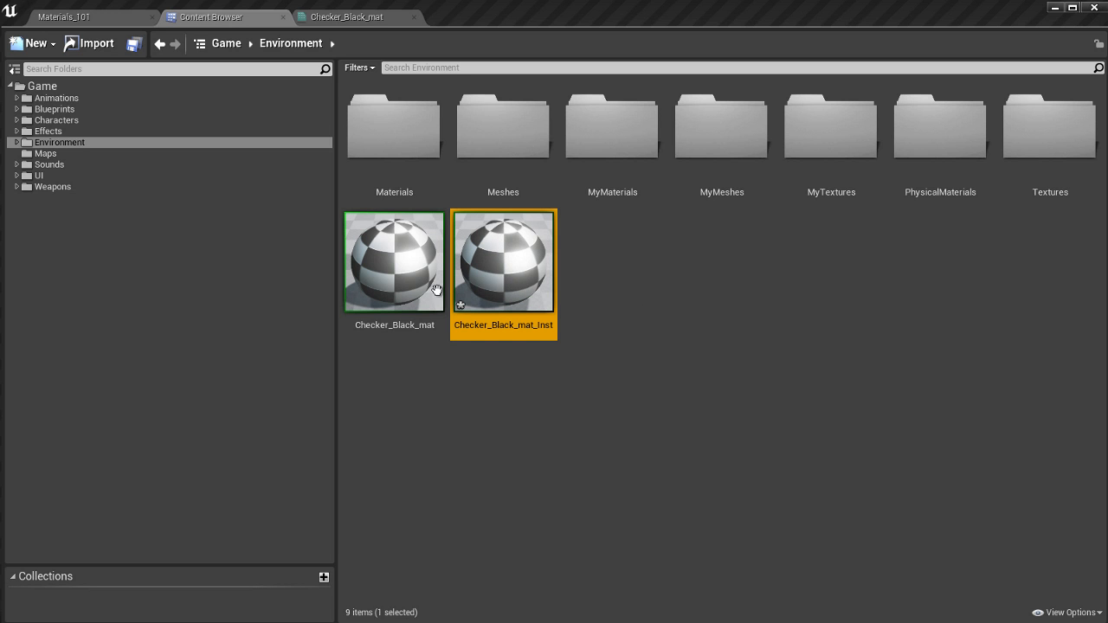
pyautogui.click(393, 281)
pyautogui.click(506, 274)
pyautogui.hotkey('ctrl', 's')
# Step: Review the parent Checker_Black_mat graph, open Checker_Black_mat_Inst in its own editor and rotate its preview sphere
pyautogui.click(403, 303)
pyautogui.doubleClick(403, 299)
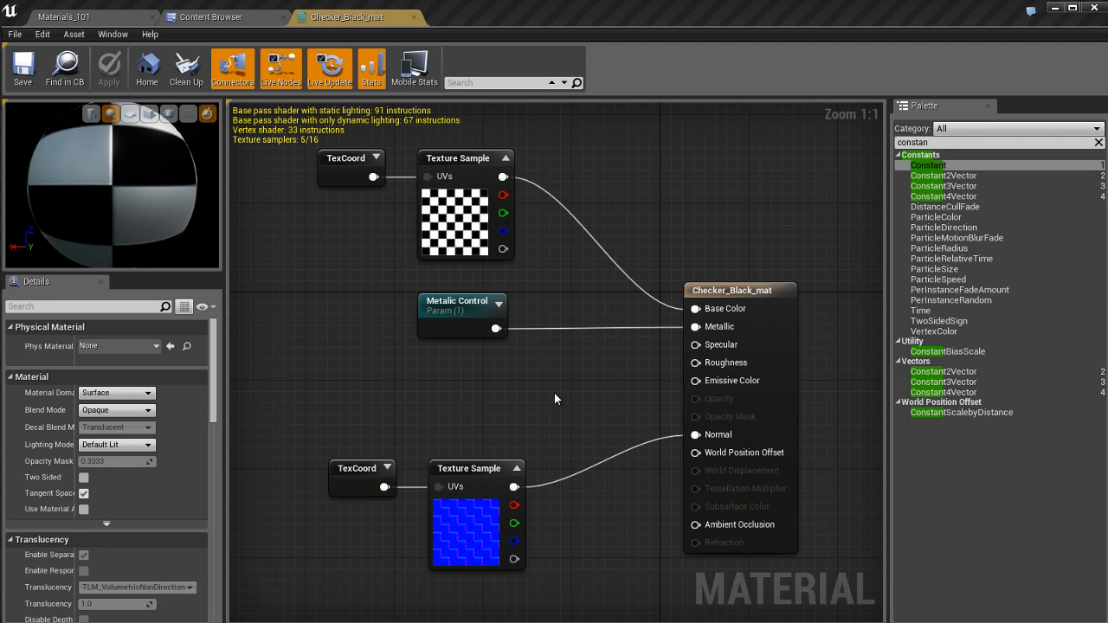
pyautogui.click(212, 17)
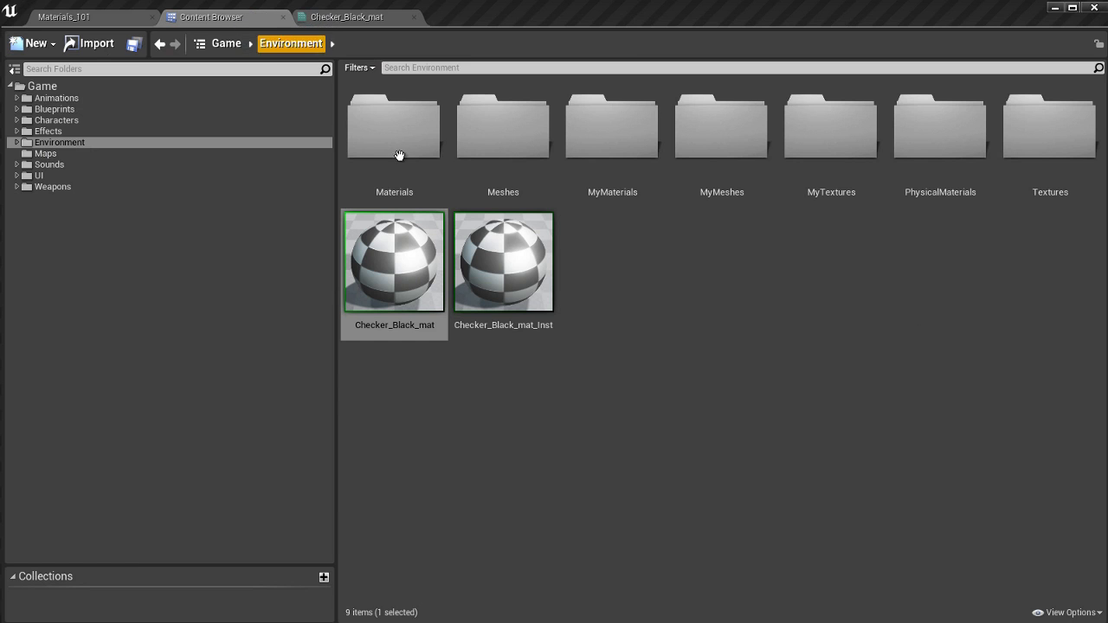
pyautogui.click(512, 294)
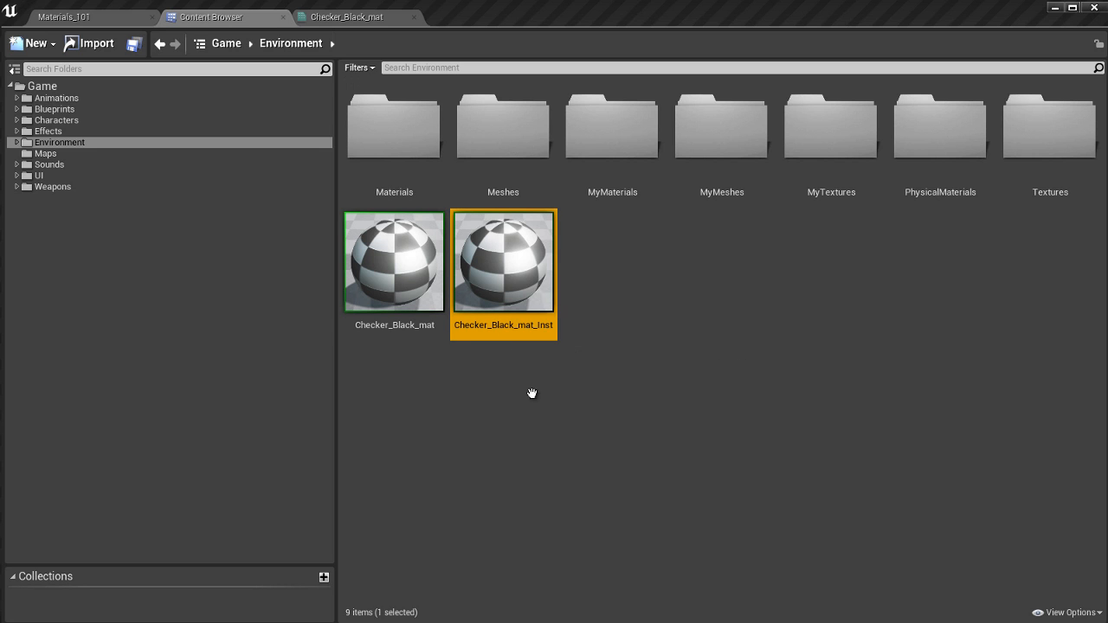
pyautogui.doubleClick(513, 280)
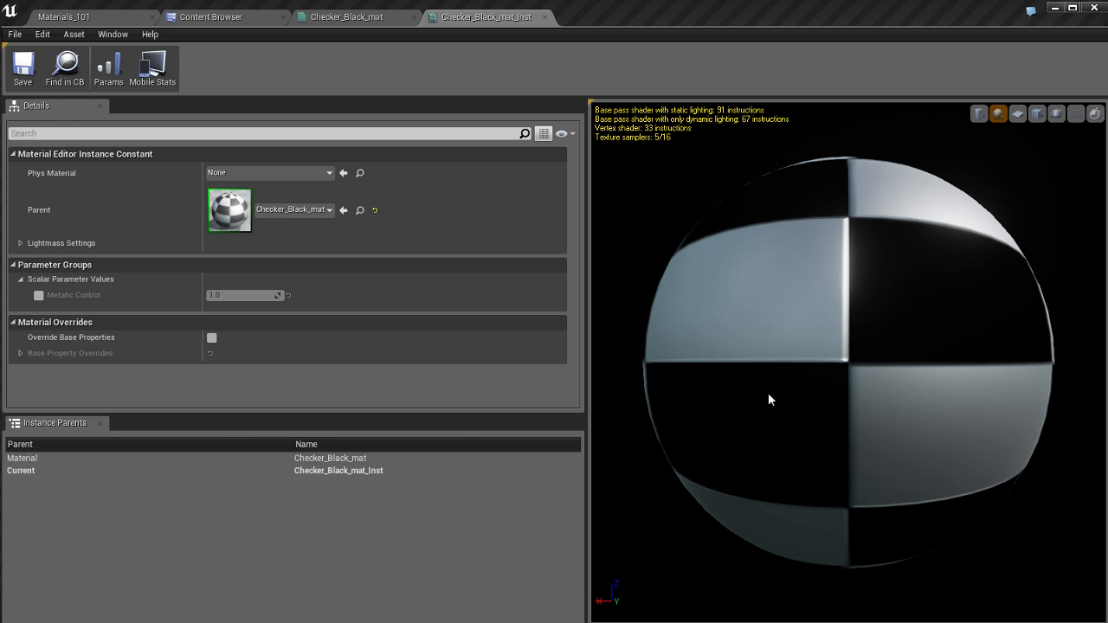
pyautogui.moveTo(747, 375); pyautogui.dragTo(773, 405)
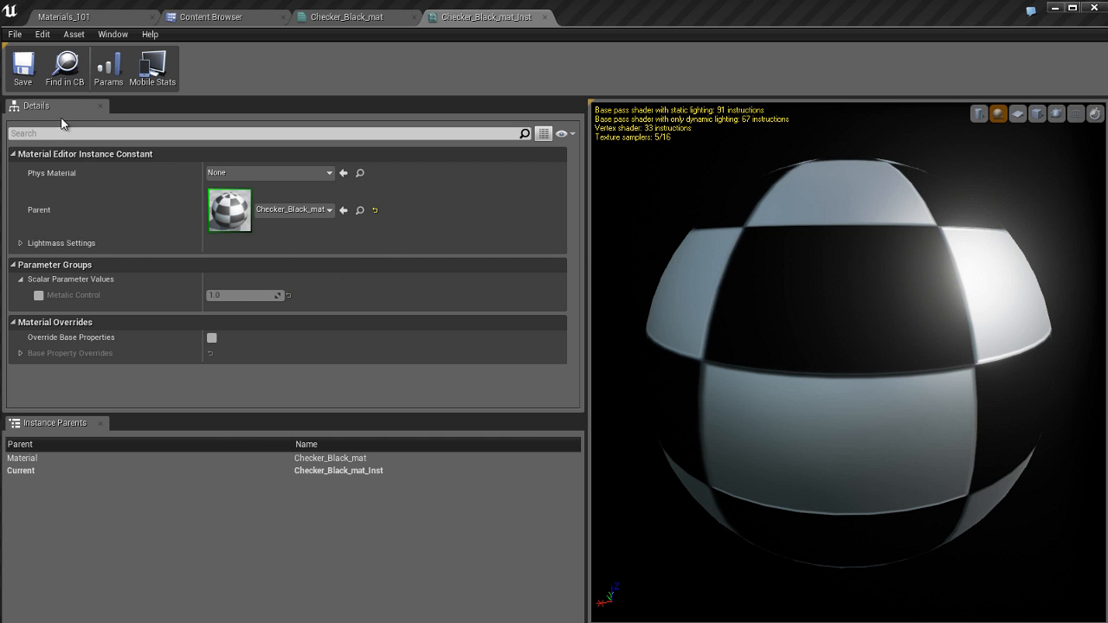
pyautogui.moveTo(765, 285); pyautogui.dragTo(845, 279)
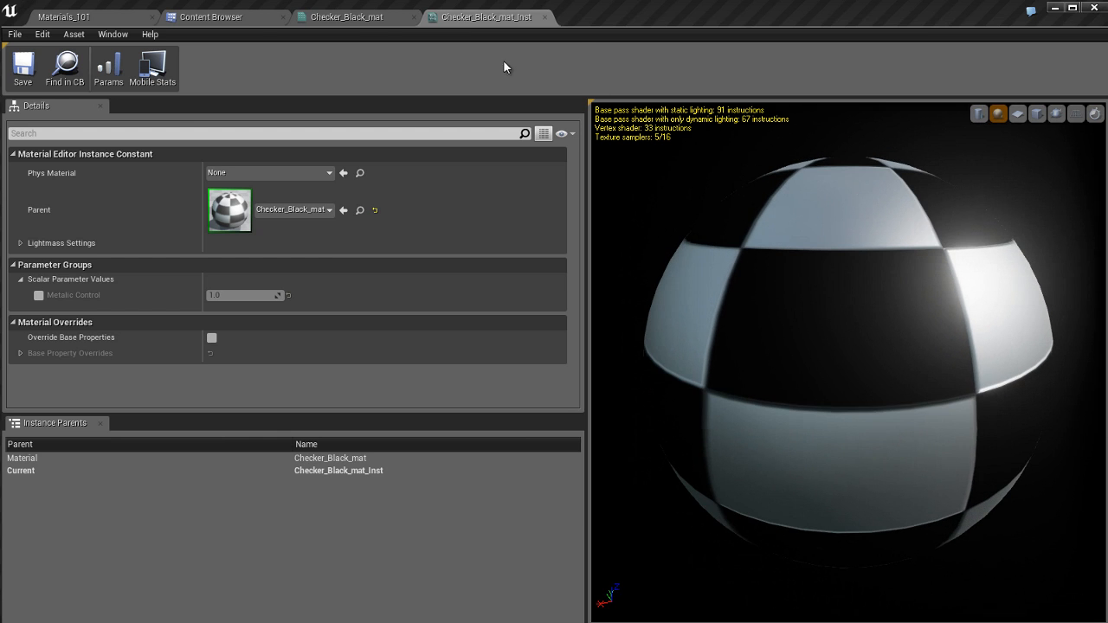
# Step: Compare the preview sphere of Checker_Black_mat with the one in Checker_Black_mat_Inst from several angles
pyautogui.click(346, 17)
pyautogui.moveTo(116, 182); pyautogui.dragTo(182, 165)
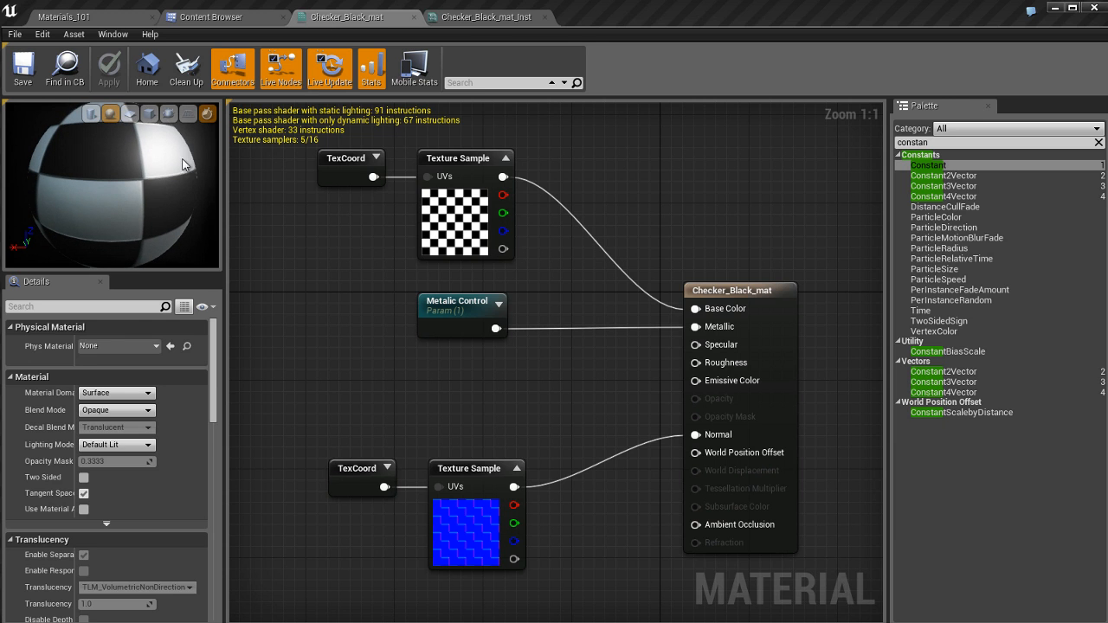
pyautogui.click(472, 18)
pyautogui.moveTo(784, 371); pyautogui.dragTo(884, 300)
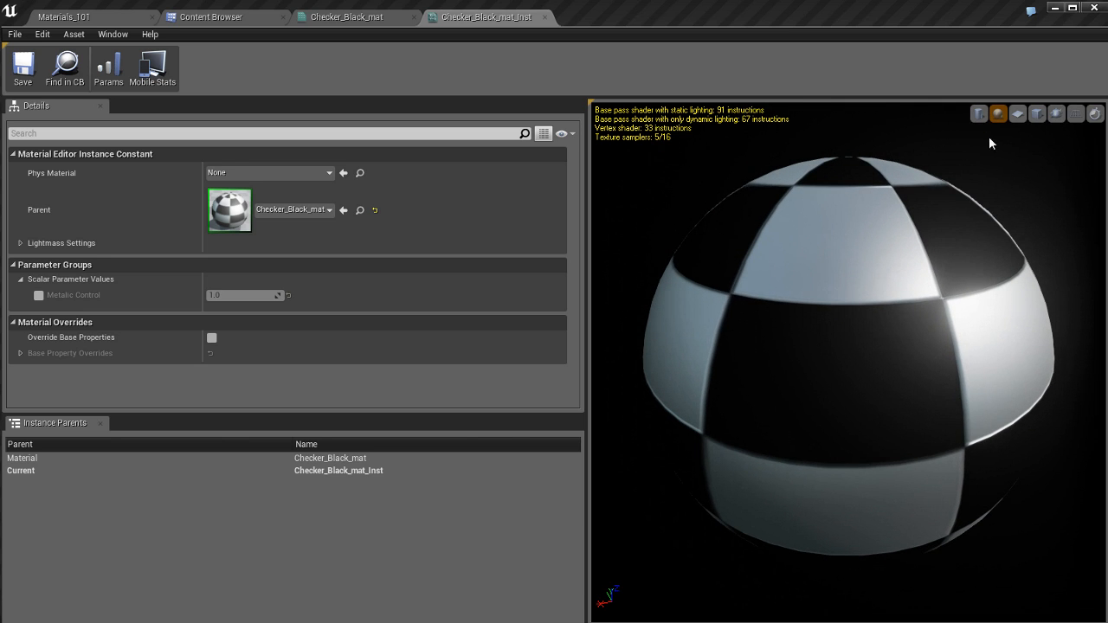
# Step: View the instance on the cylinder, plane and cube preview meshes and return to the sphere
pyautogui.click(978, 114)
pyautogui.click(998, 113)
pyautogui.click(1018, 113)
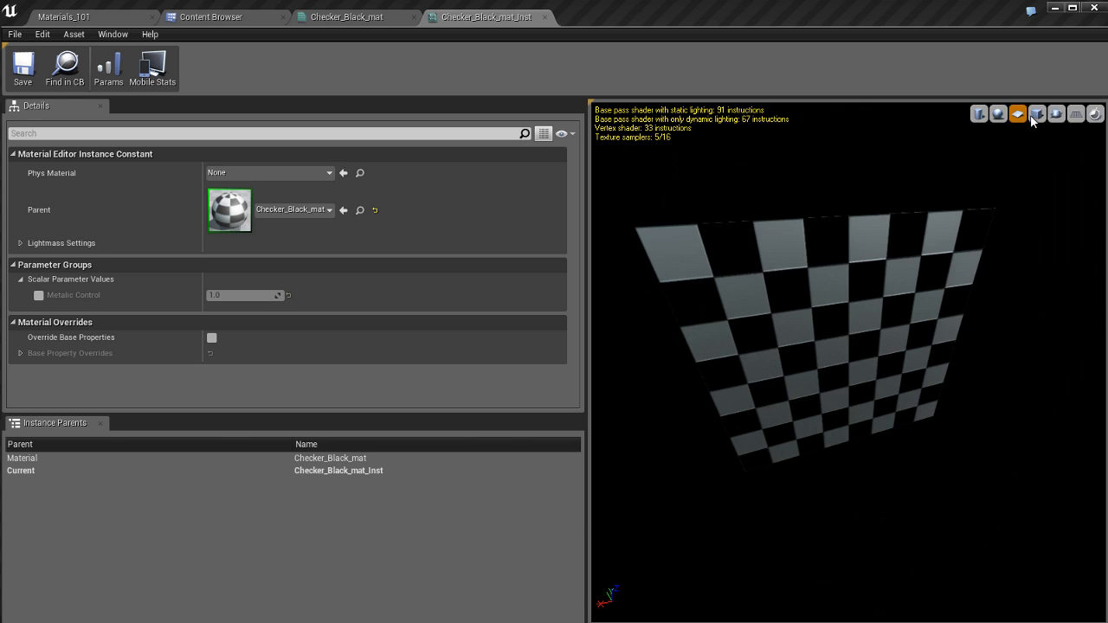
pyautogui.click(1035, 115)
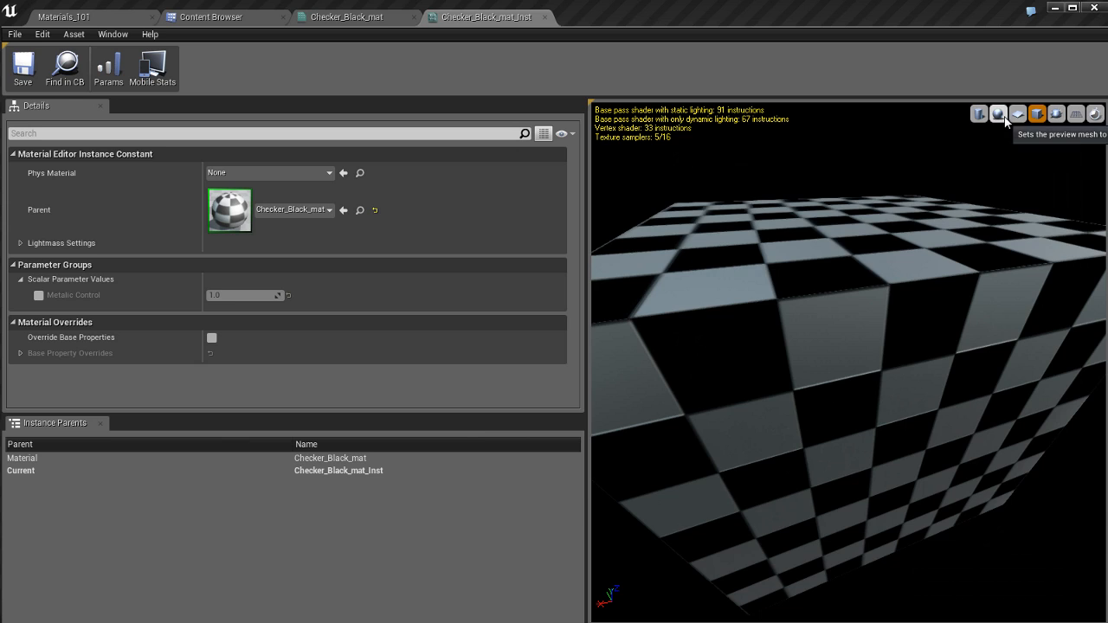
pyautogui.click(1003, 117)
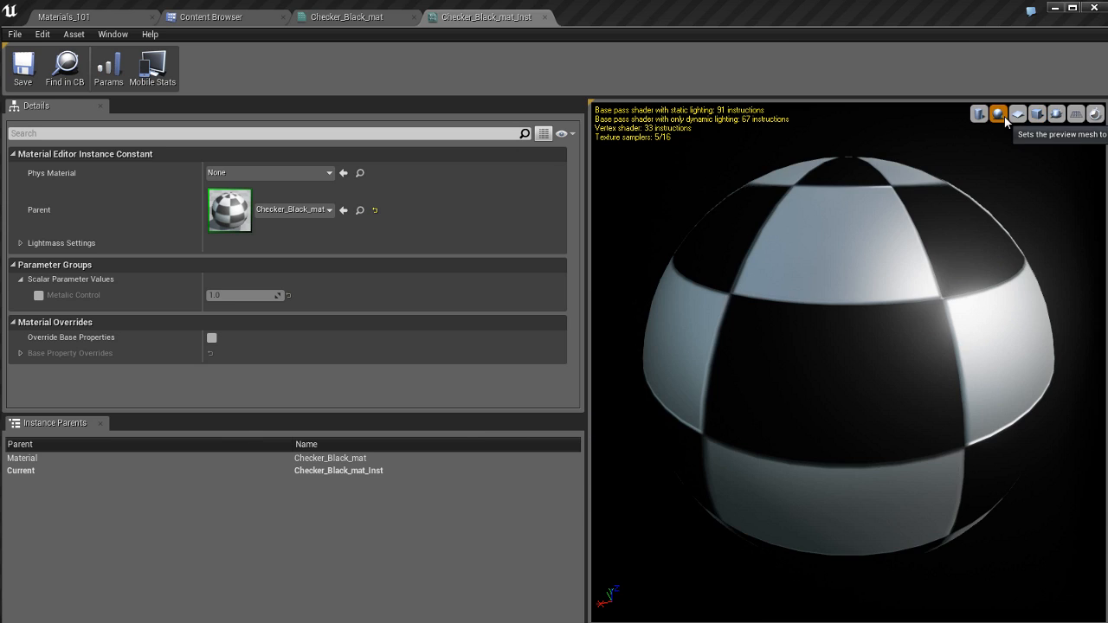
# Step: Toggle the instance preview's grid on and off, and switch on its real-time preview
pyautogui.click(1078, 116)
pyautogui.click(1078, 116)
pyautogui.click(1095, 117)
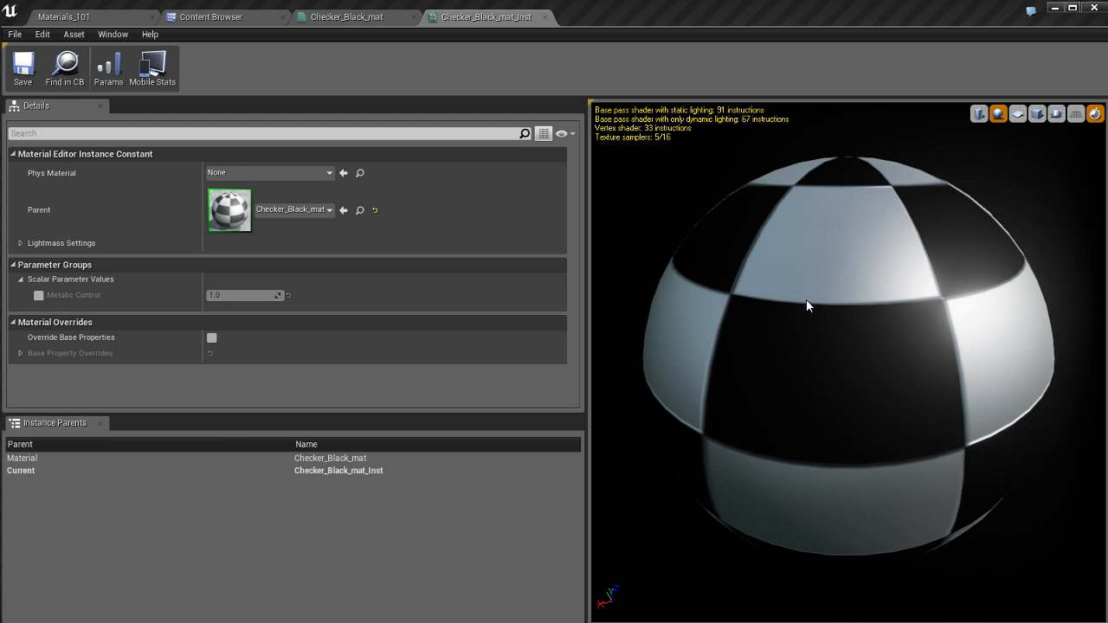
pyautogui.moveTo(806, 299); pyautogui.dragTo(814, 292)
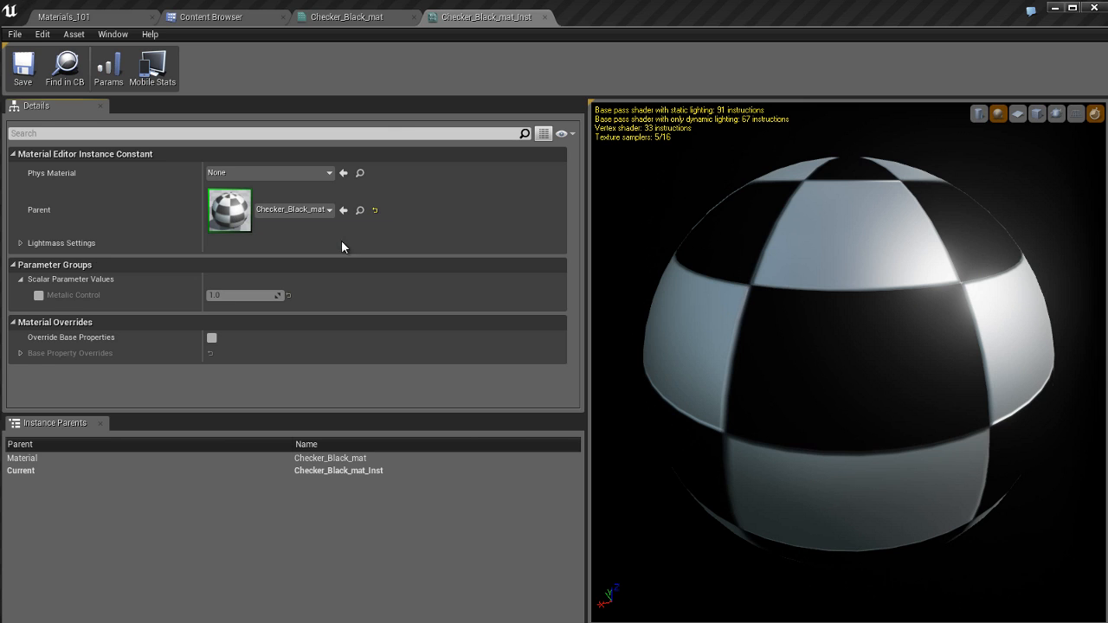
# Step: Locate the instance's parent material in the Content Browser, open its graph and return to Checker_Black_mat_Inst
pyautogui.click(359, 210)
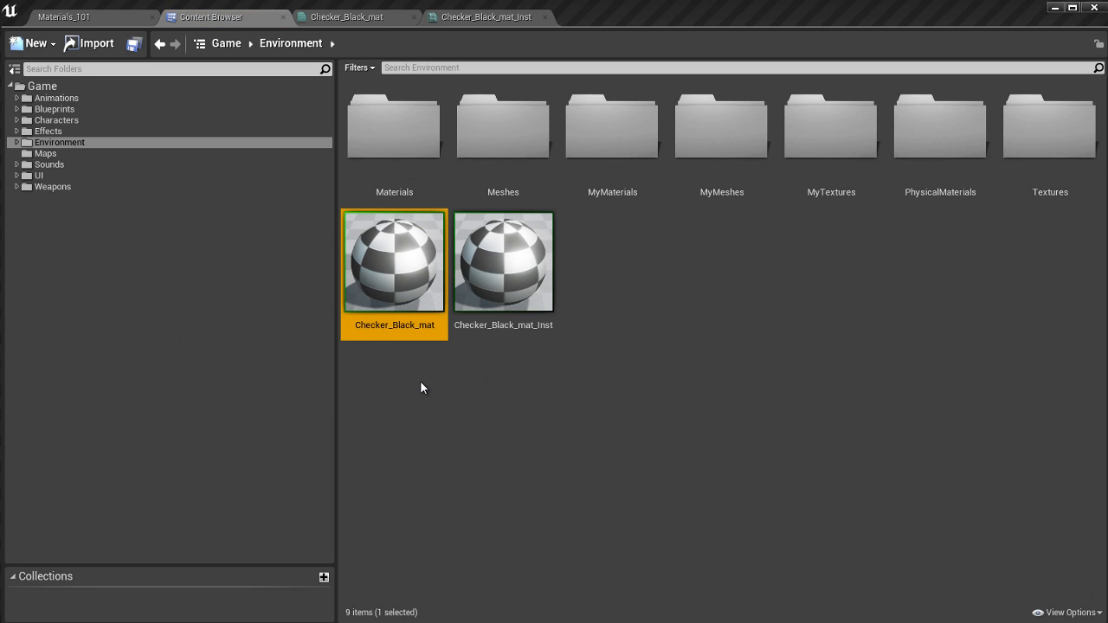
pyautogui.doubleClick(396, 322)
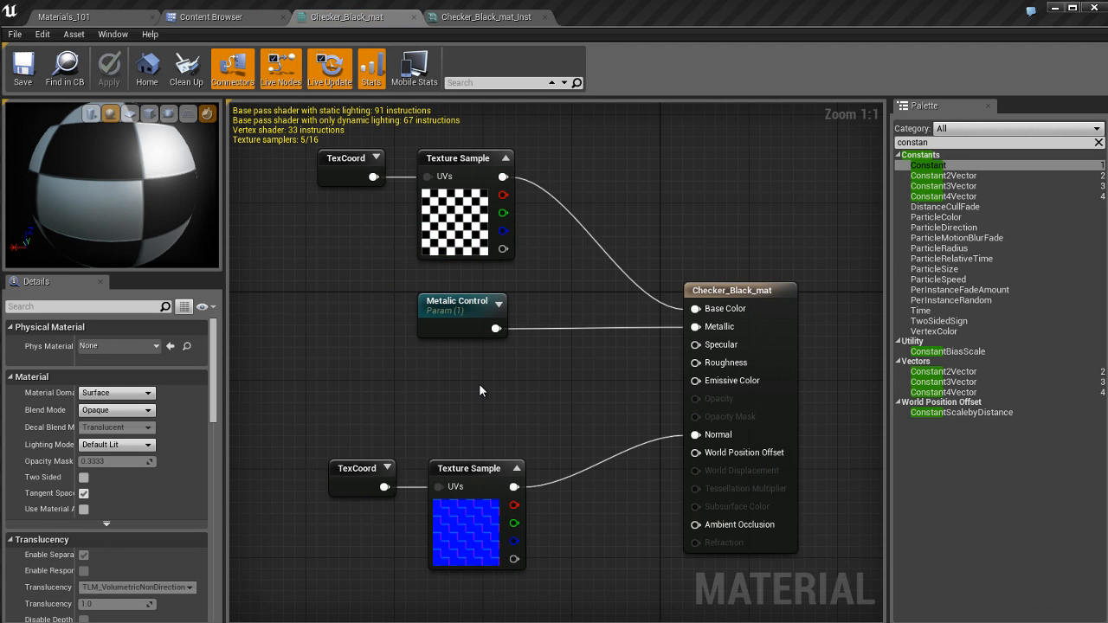
pyautogui.click(494, 19)
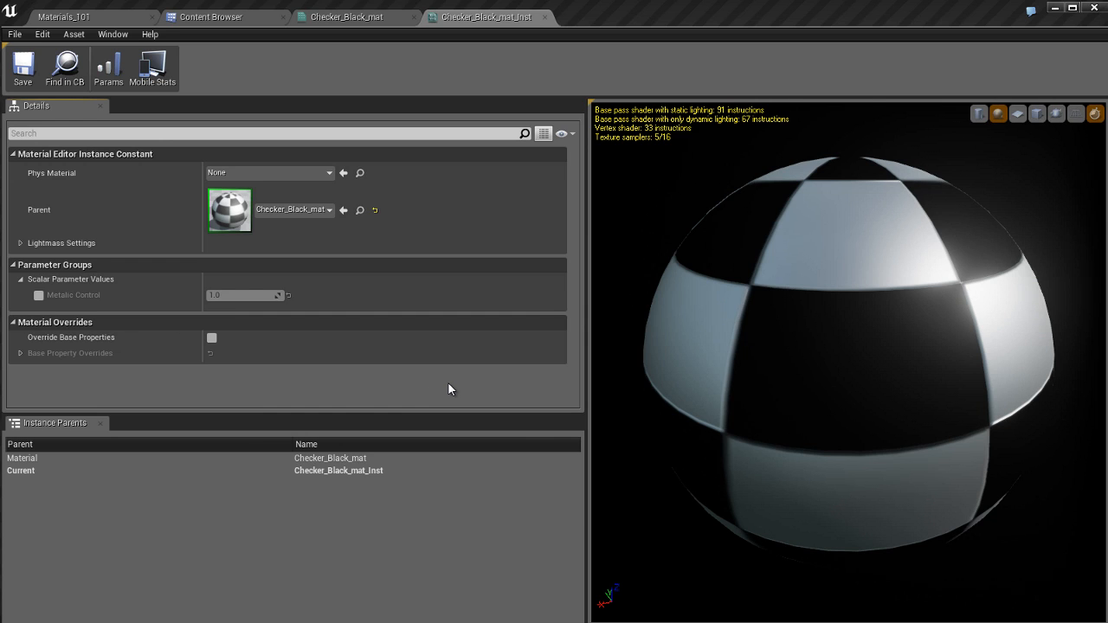
# Step: Correct the scalar parameter's name to "Metallic Control" in the Checker_Black_mat graph
pyautogui.click(322, 19)
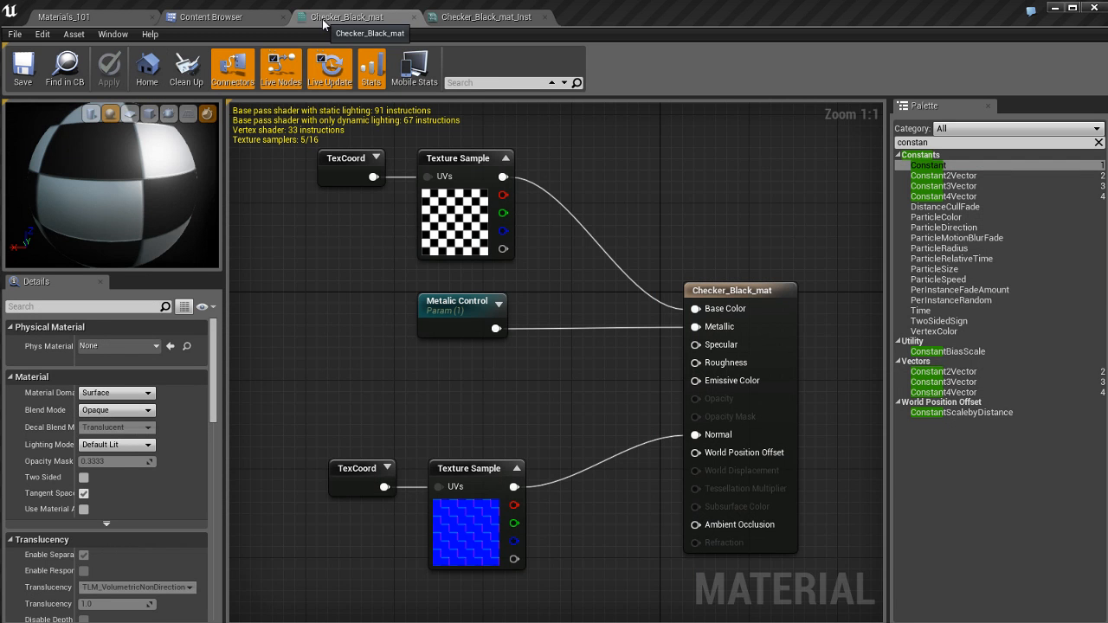
pyautogui.click(449, 308)
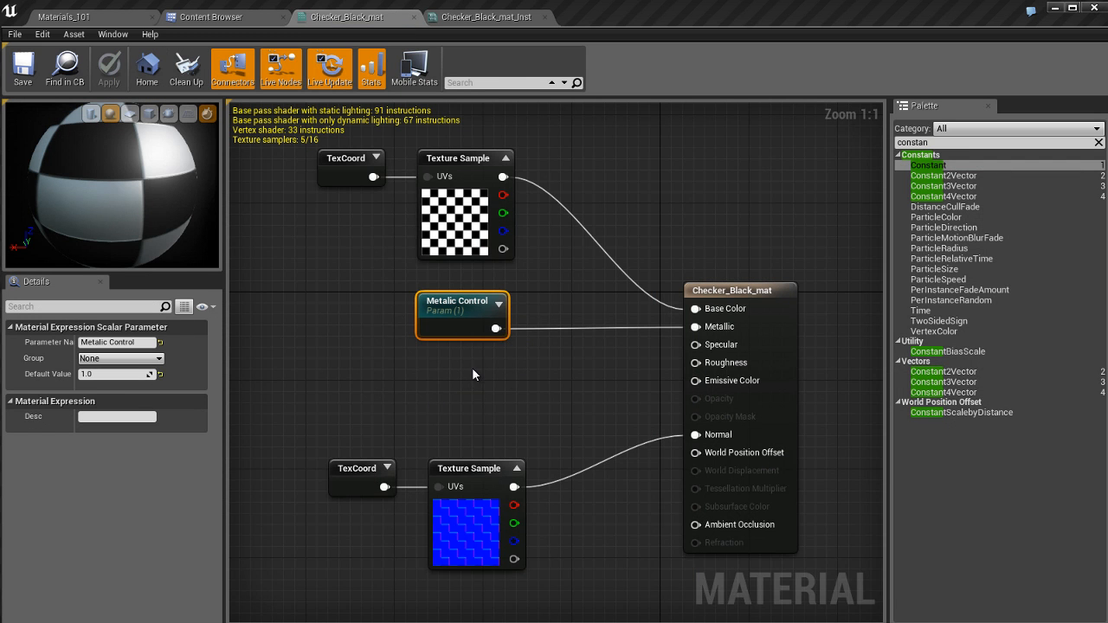
pyautogui.click(104, 342)
pyautogui.click(99, 342)
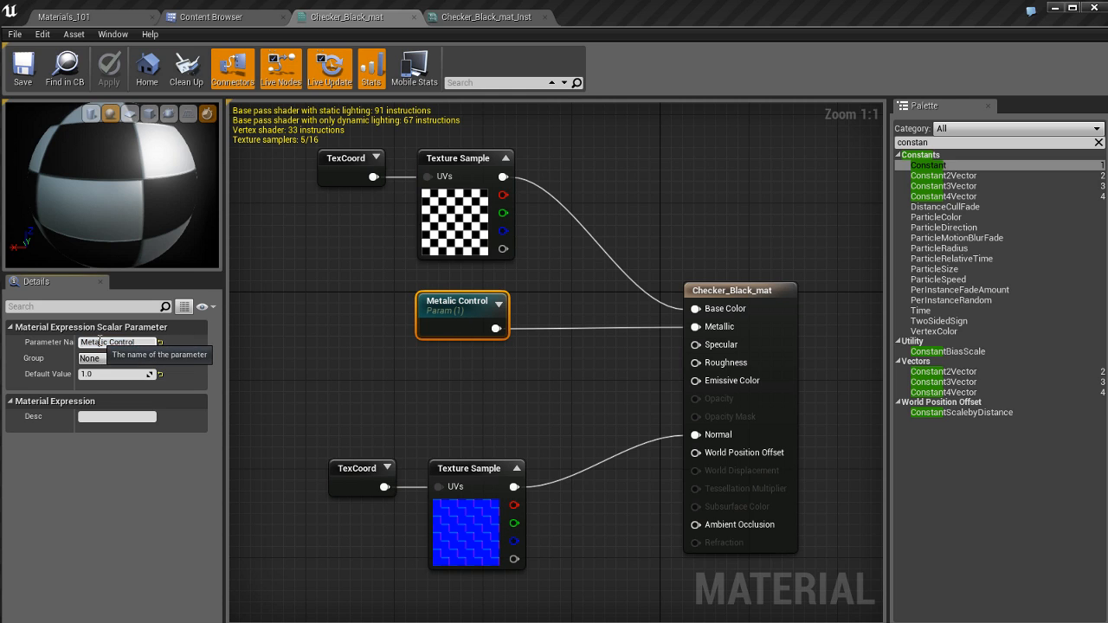
pyautogui.write('l')
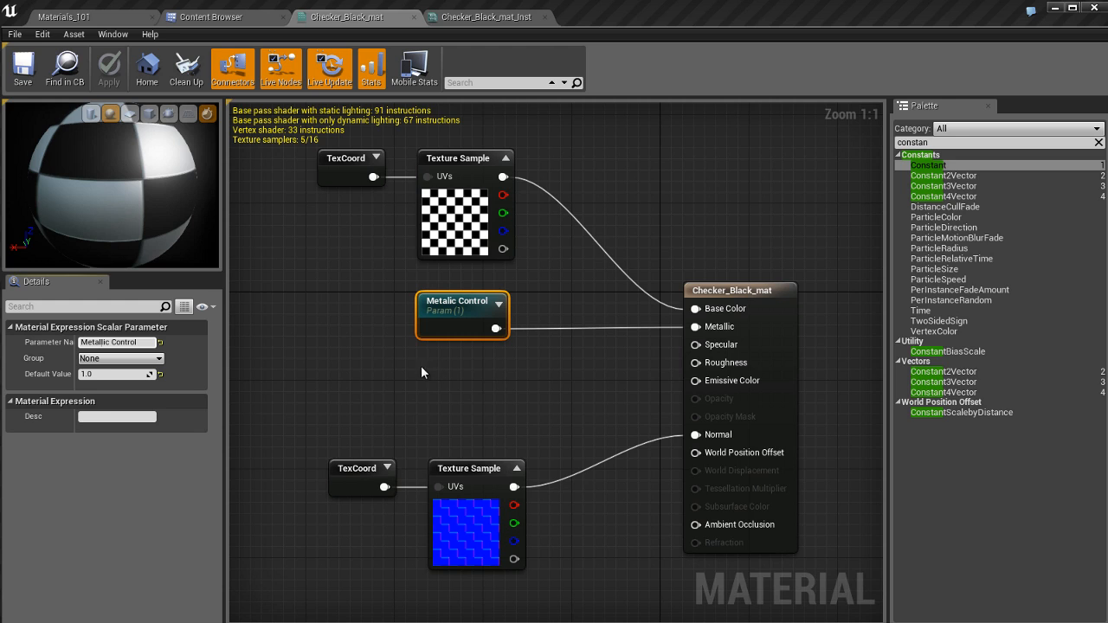
pyautogui.press('Return')
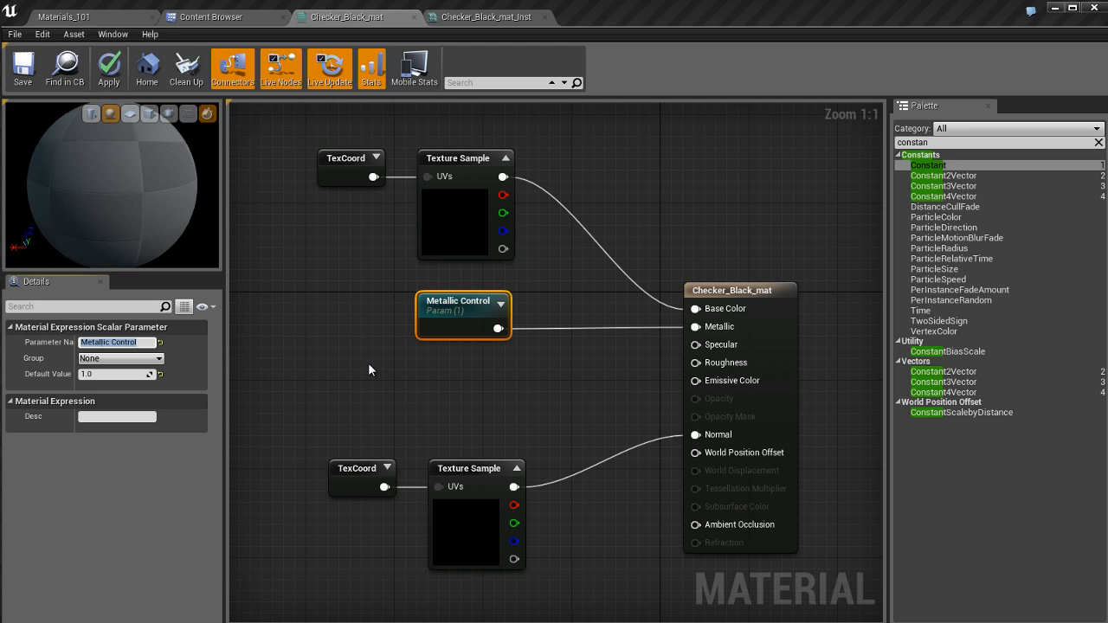
pyautogui.click(455, 303)
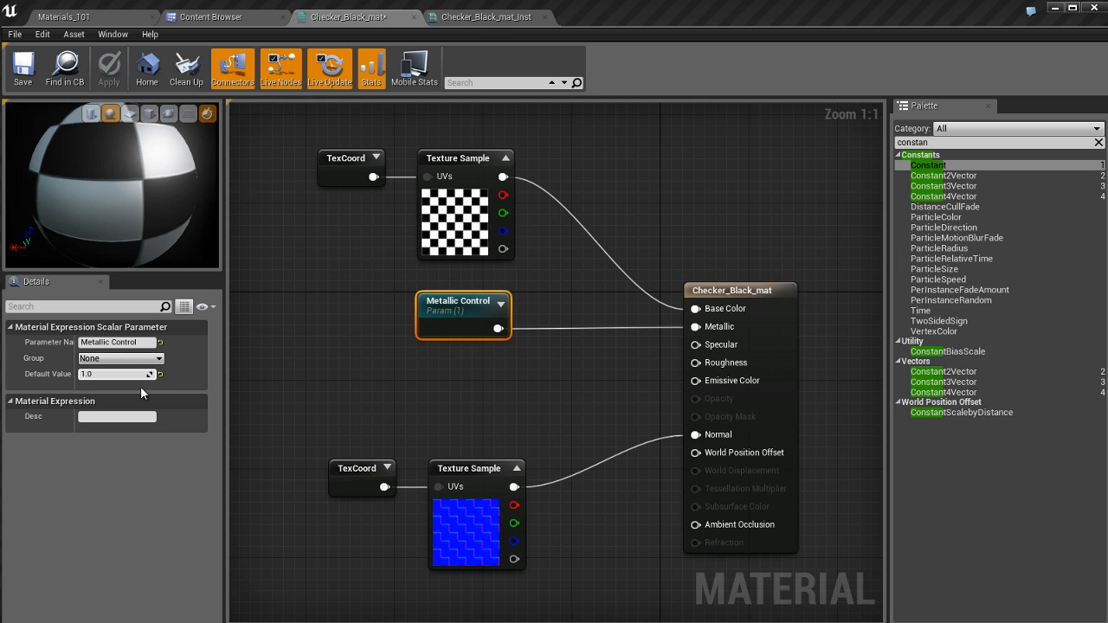
# Step: Enable the Metallic Control override in Checker_Black_mat_Inst and set its value to 0
pyautogui.click(485, 16)
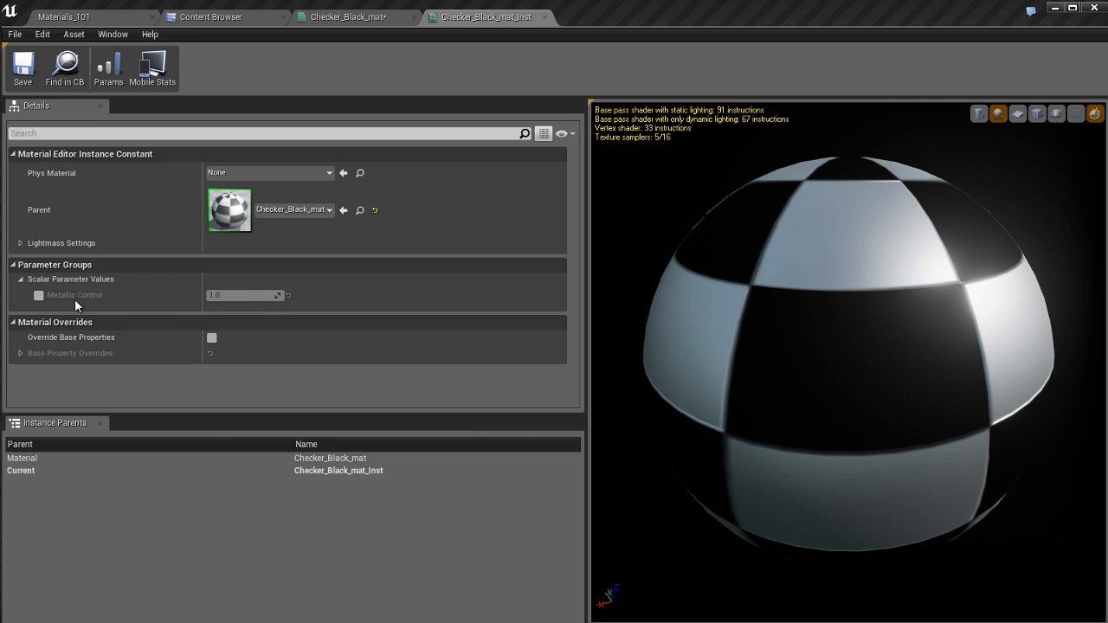
pyautogui.click(42, 296)
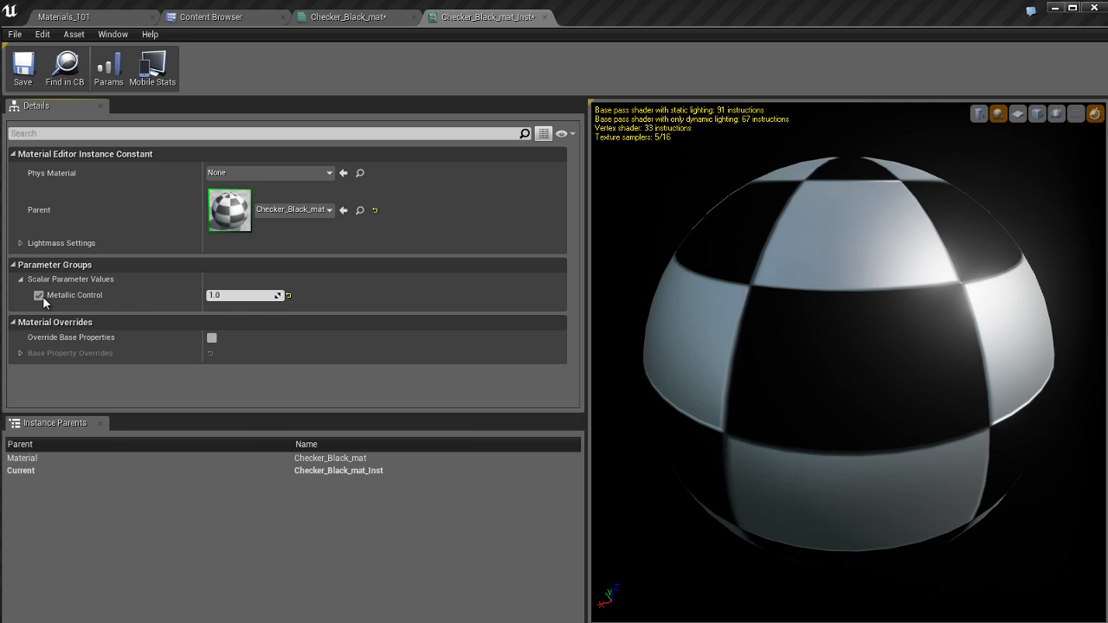
pyautogui.click(247, 296)
pyautogui.write('0')
pyautogui.press('Return')
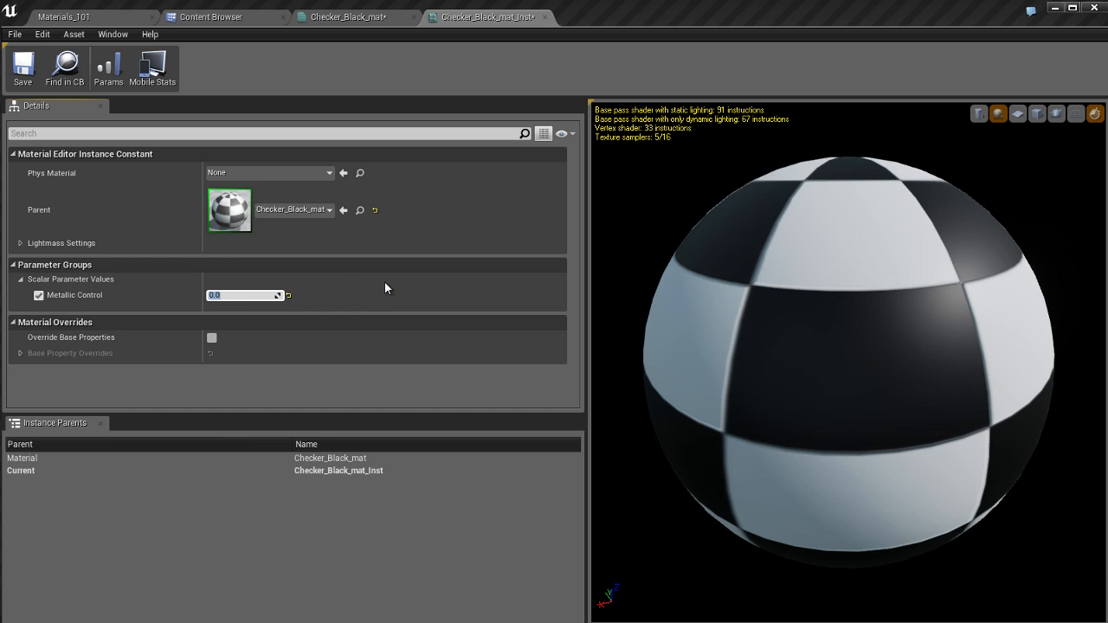
# Step: Try a Metallic Control value of 0.5 in the instance, and set it back to 1.0
pyautogui.write('0.5')
pyautogui.press('Return')
pyautogui.write('1.0')
pyautogui.press('Return')
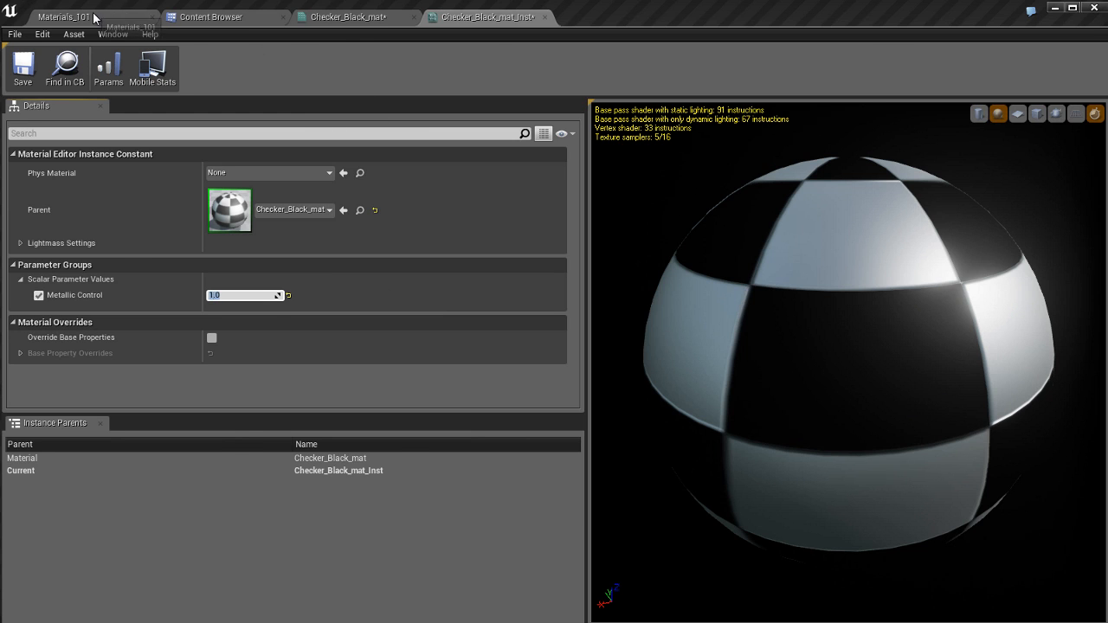
# Step: Assign Checker_Black_mat_Inst as the Element 0 material of the checkered sphere in the Materials_101 level
pyautogui.click(68, 17)
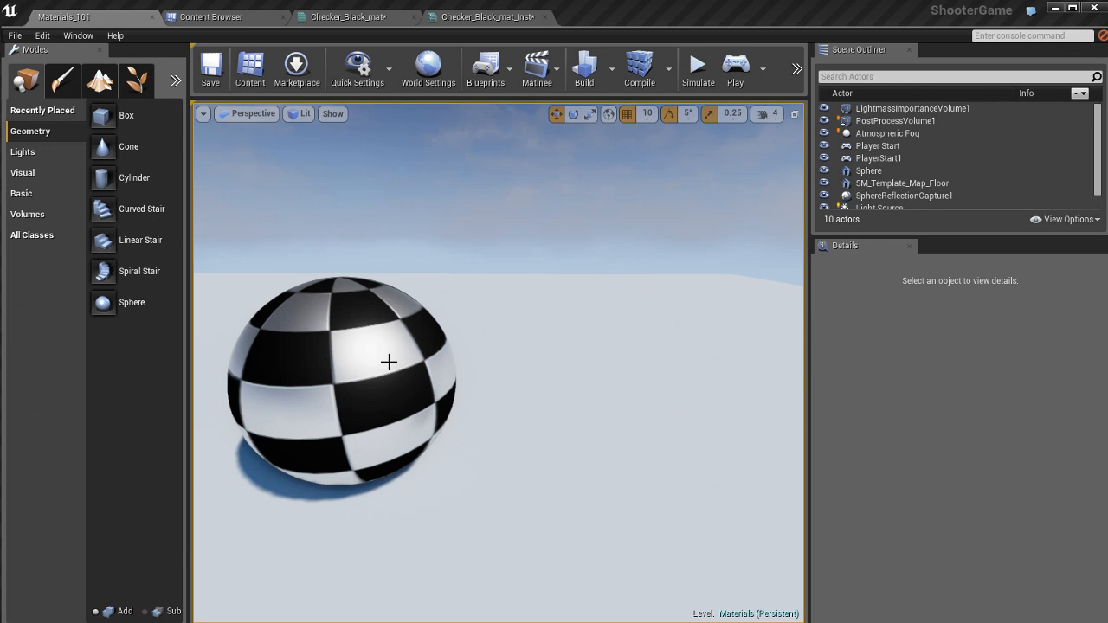
pyautogui.click(365, 337)
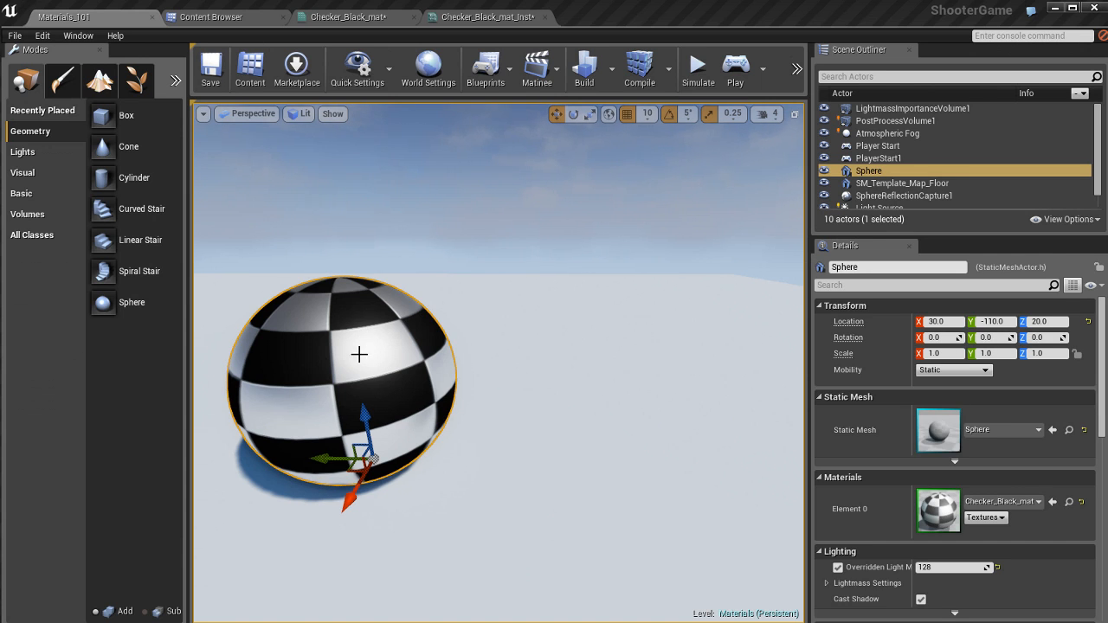
pyautogui.scroll(-3, 956, 422)
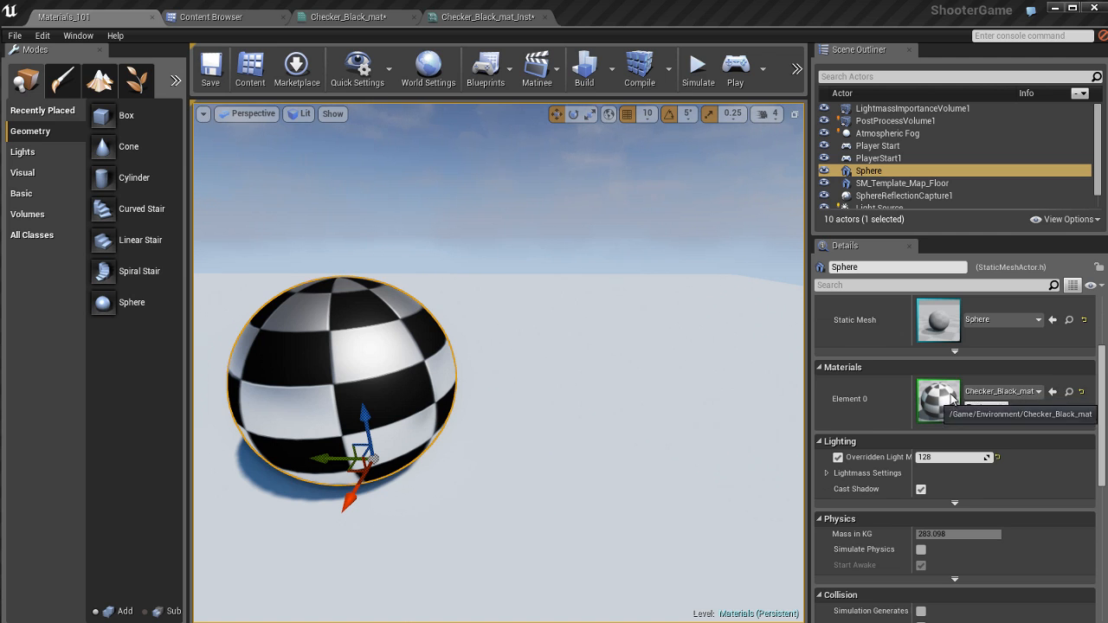
pyautogui.click(235, 16)
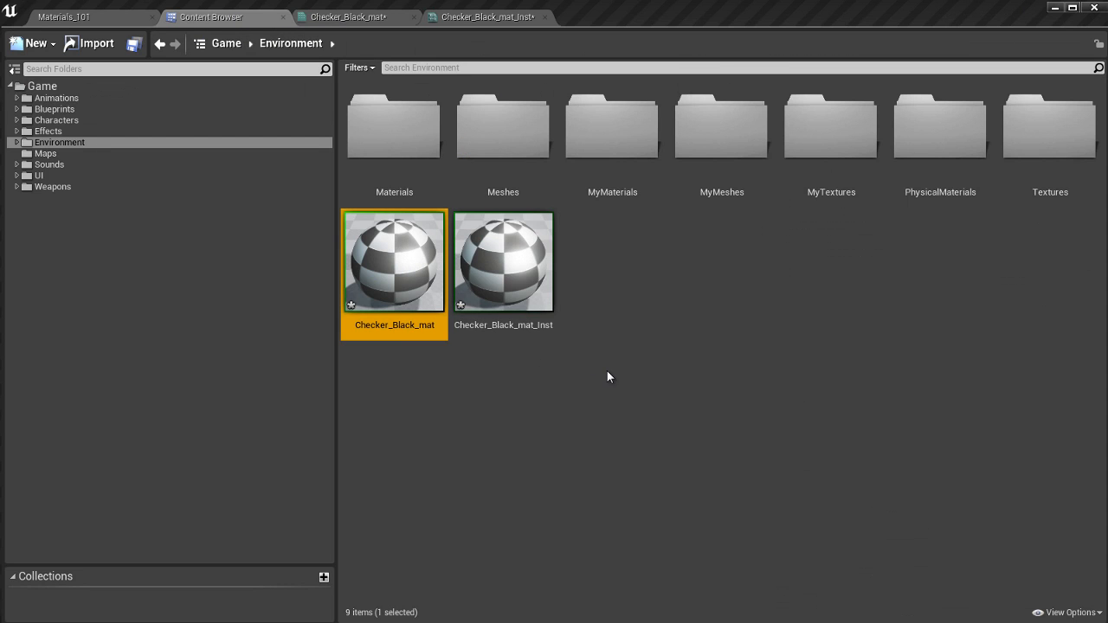
pyautogui.click(531, 277)
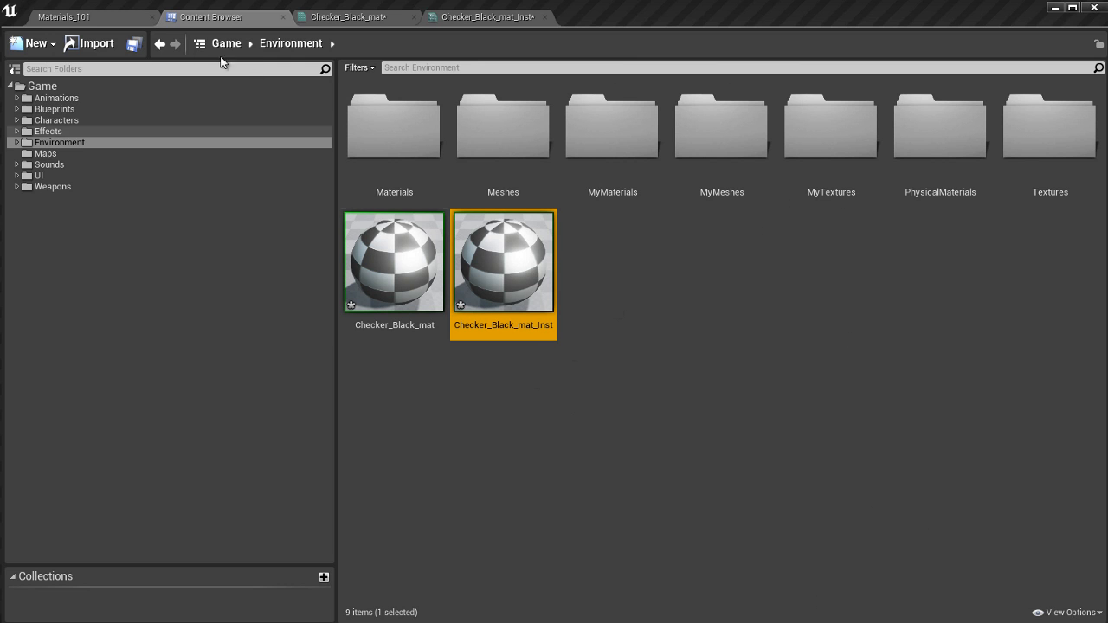
pyautogui.click(100, 17)
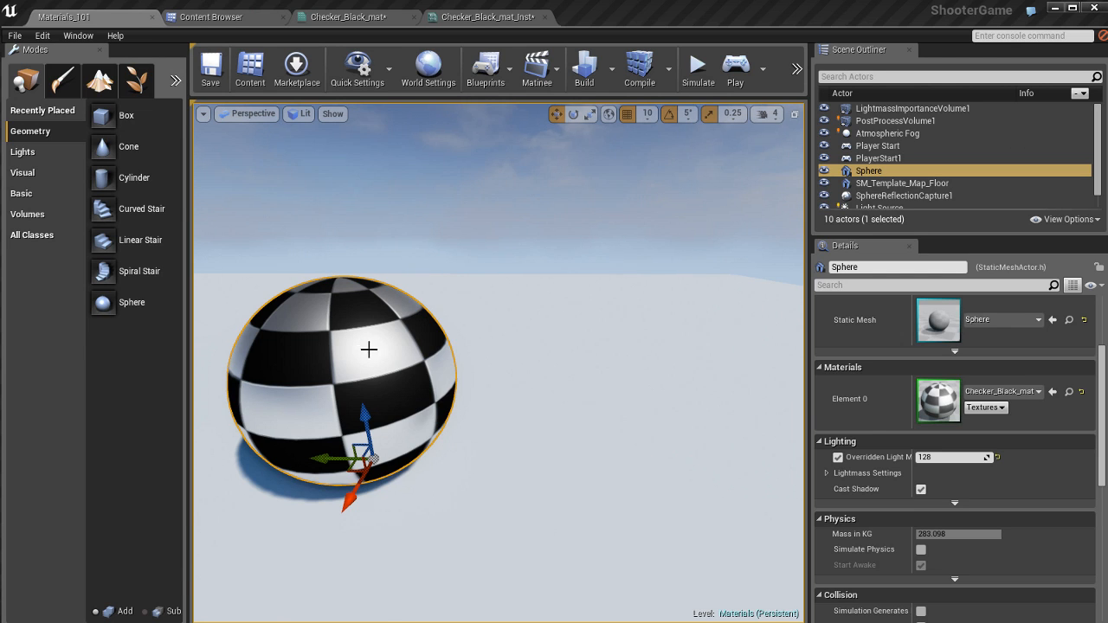
pyautogui.click(1052, 393)
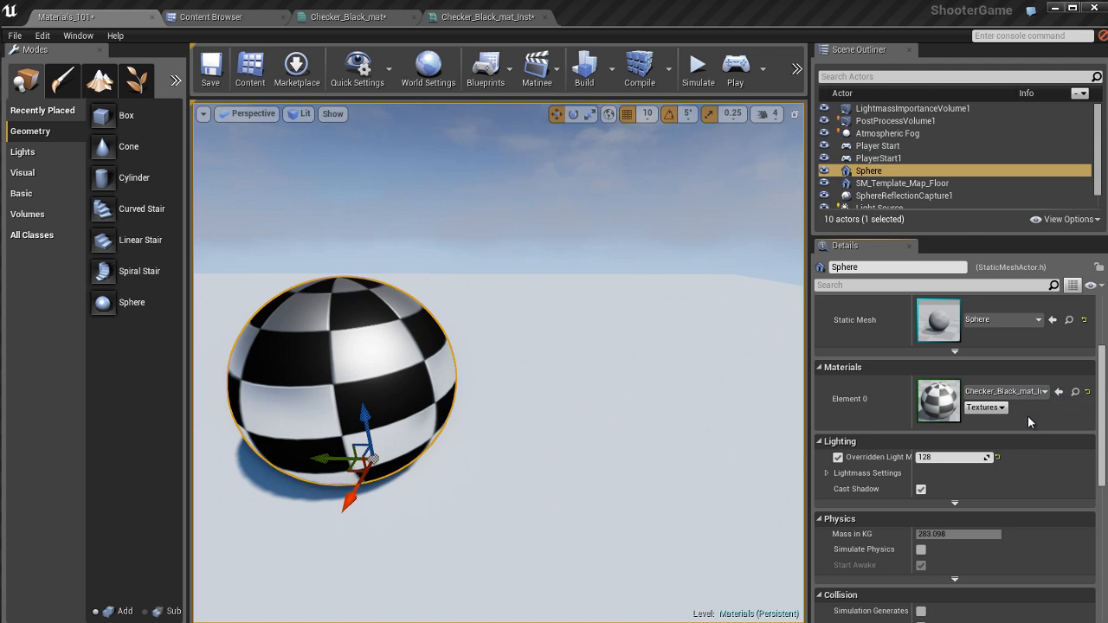
pyautogui.click(1023, 396)
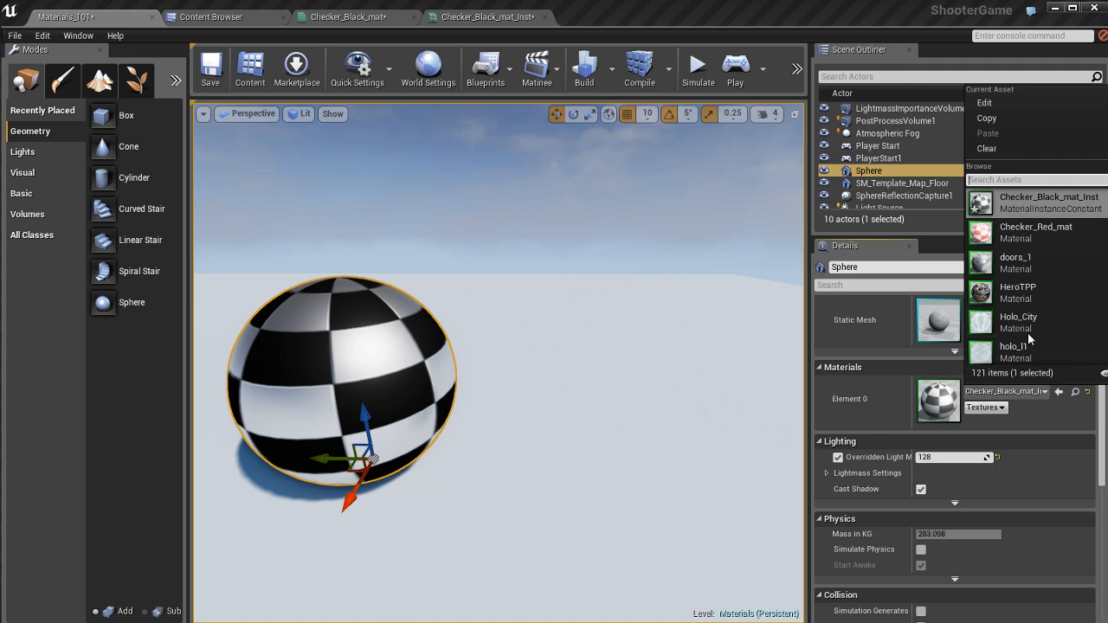
pyautogui.scroll(1, 1032, 280)
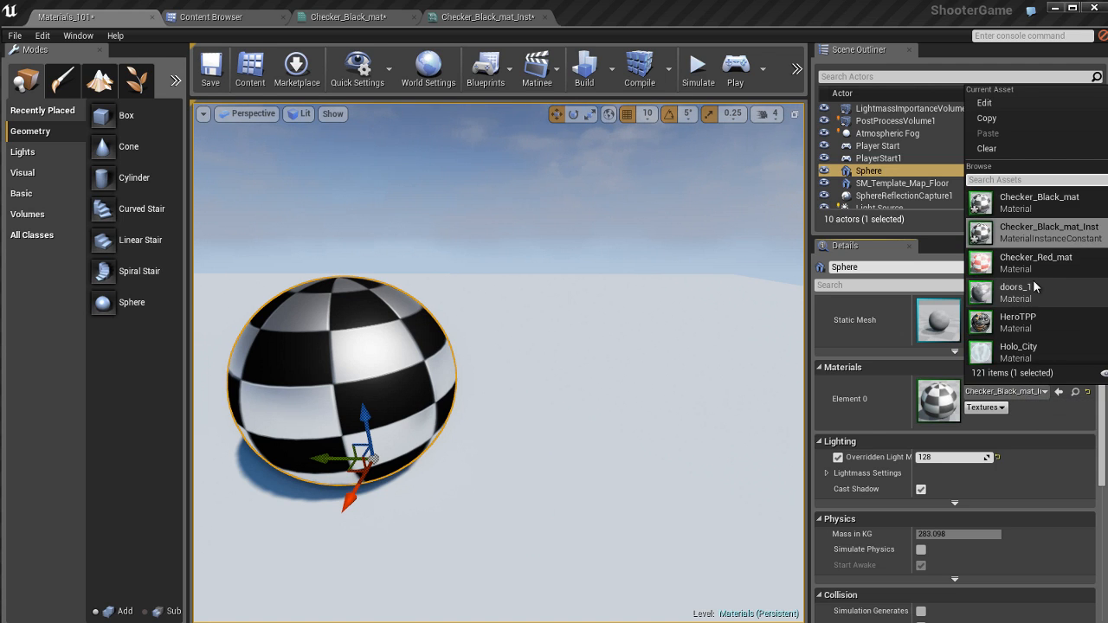
pyautogui.click(1060, 234)
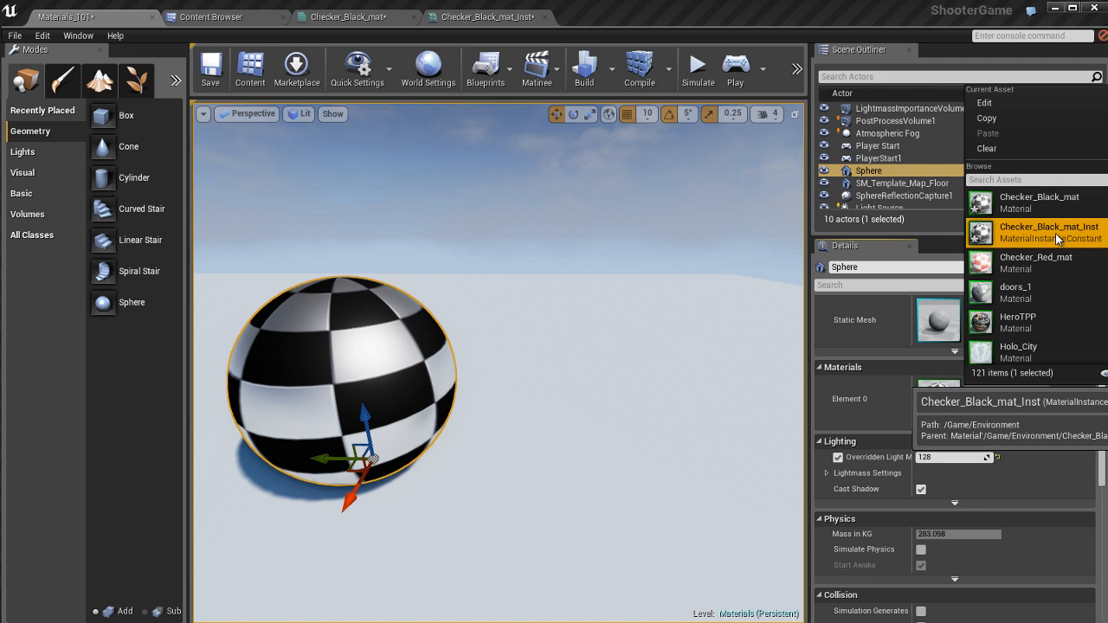
pyautogui.click(1031, 421)
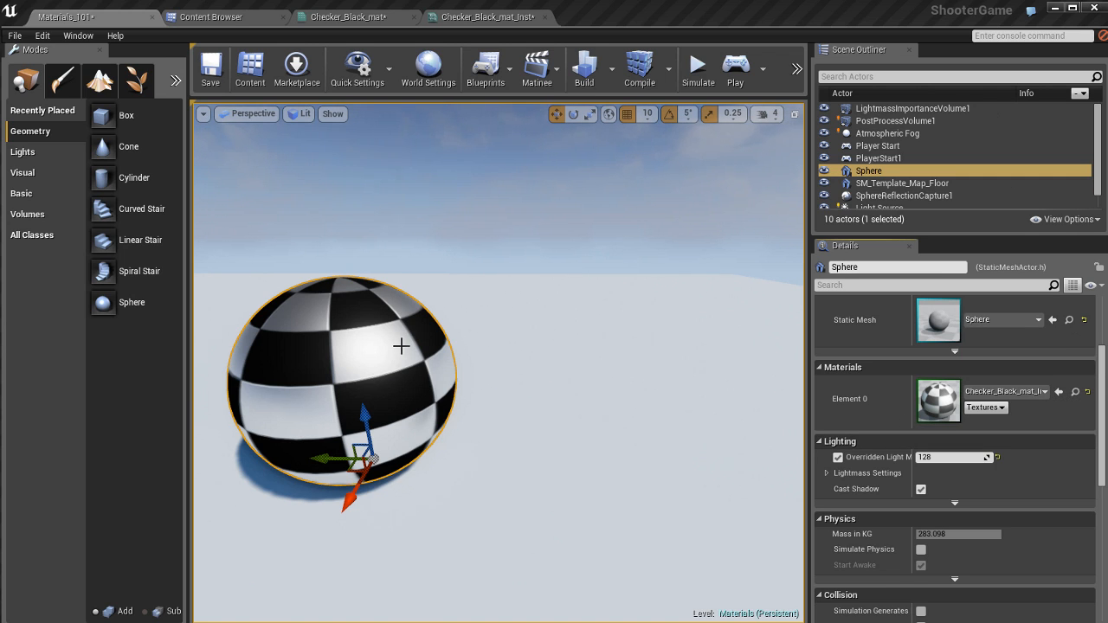
# Step: Detach the Checker_Black_mat_Inst editor into its own window, place it beside the level viewport and stretch it to full height
pyautogui.click(486, 19)
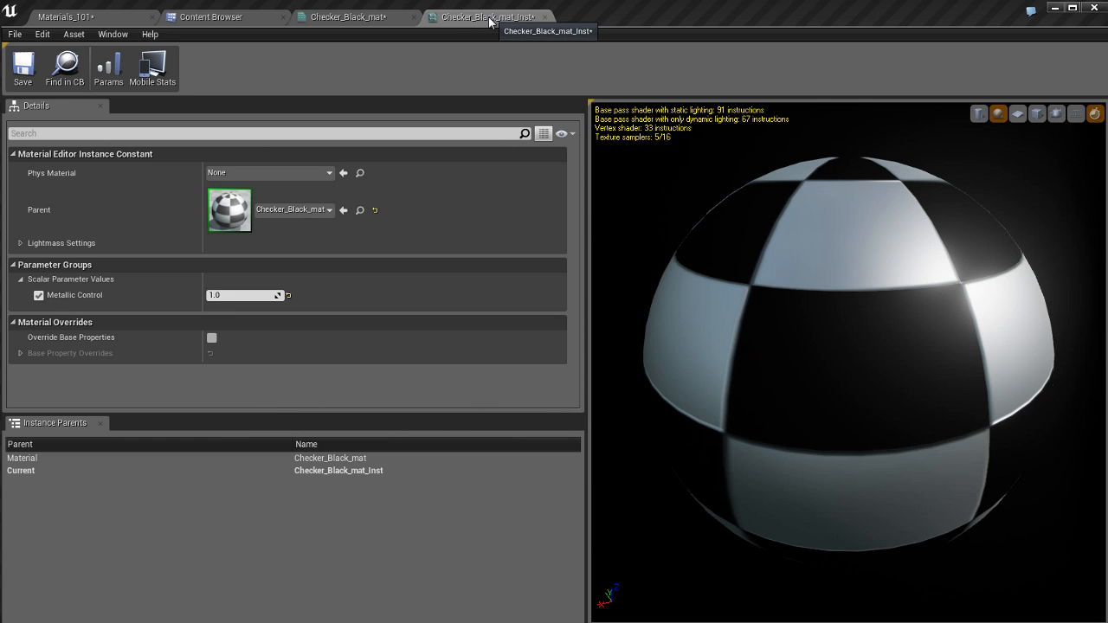
pyautogui.moveTo(489, 21); pyautogui.dragTo(510, 136)
pyautogui.moveTo(621, 145); pyautogui.dragTo(732, 23)
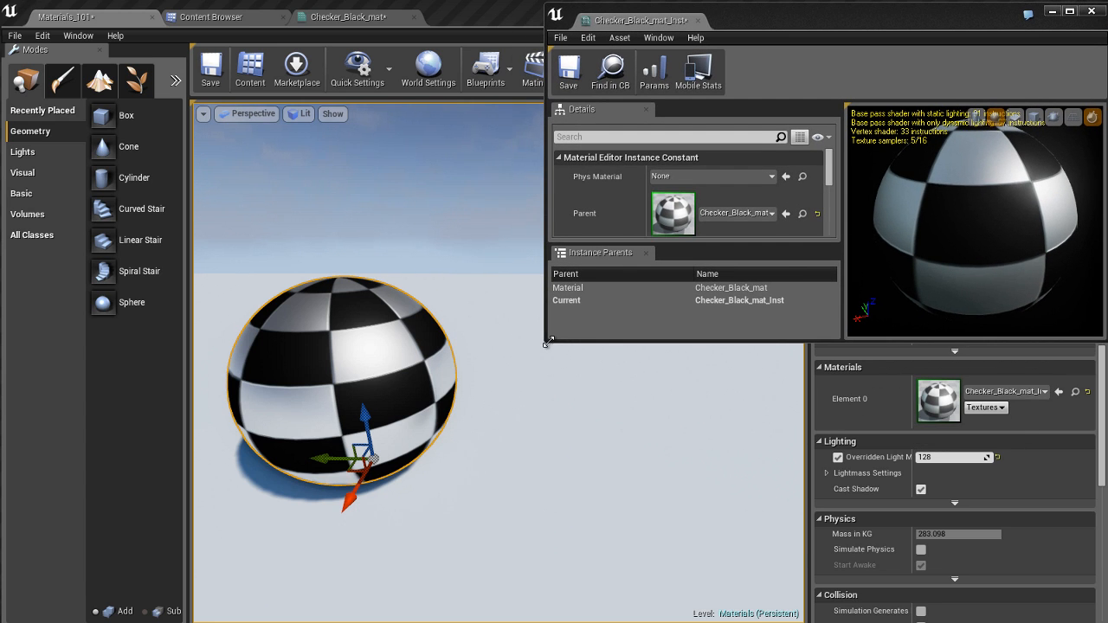
pyautogui.moveTo(543, 342); pyautogui.dragTo(547, 619)
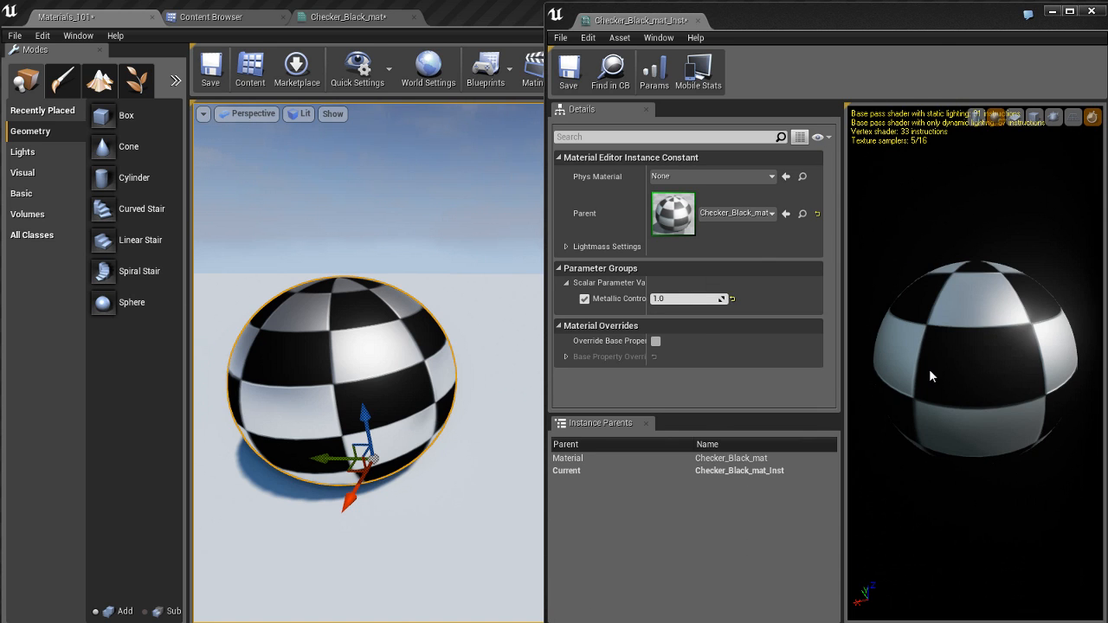
# Step: Set Metallic Control to 0.25 in the instance and switch the level viewport to game view for a clear view of the sphere
pyautogui.click(691, 302)
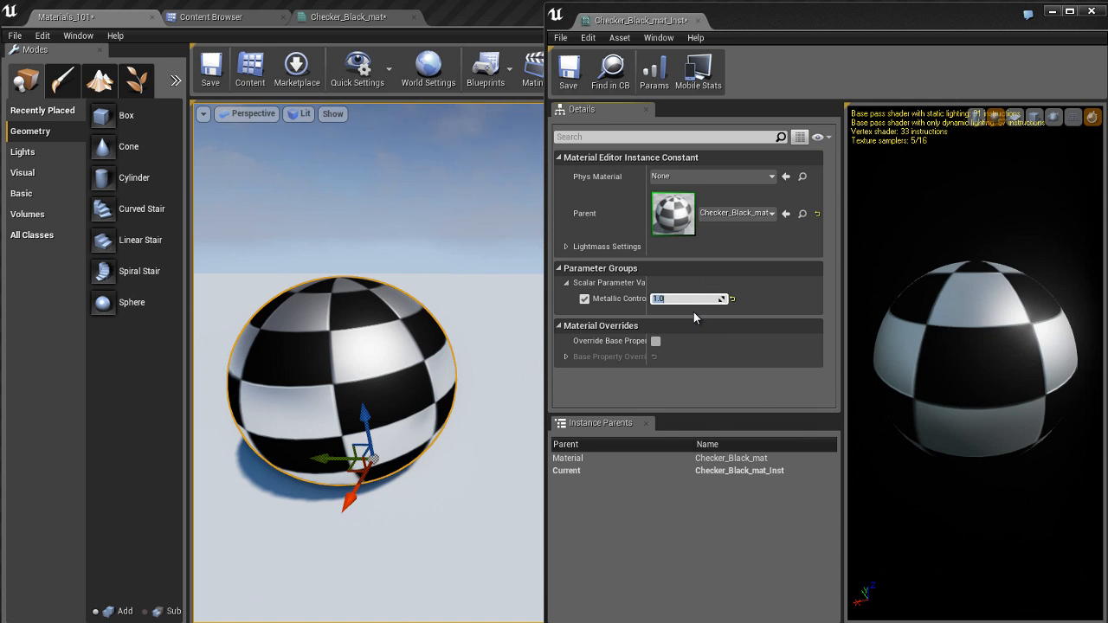
pyautogui.write('0.25')
pyautogui.press('Return')
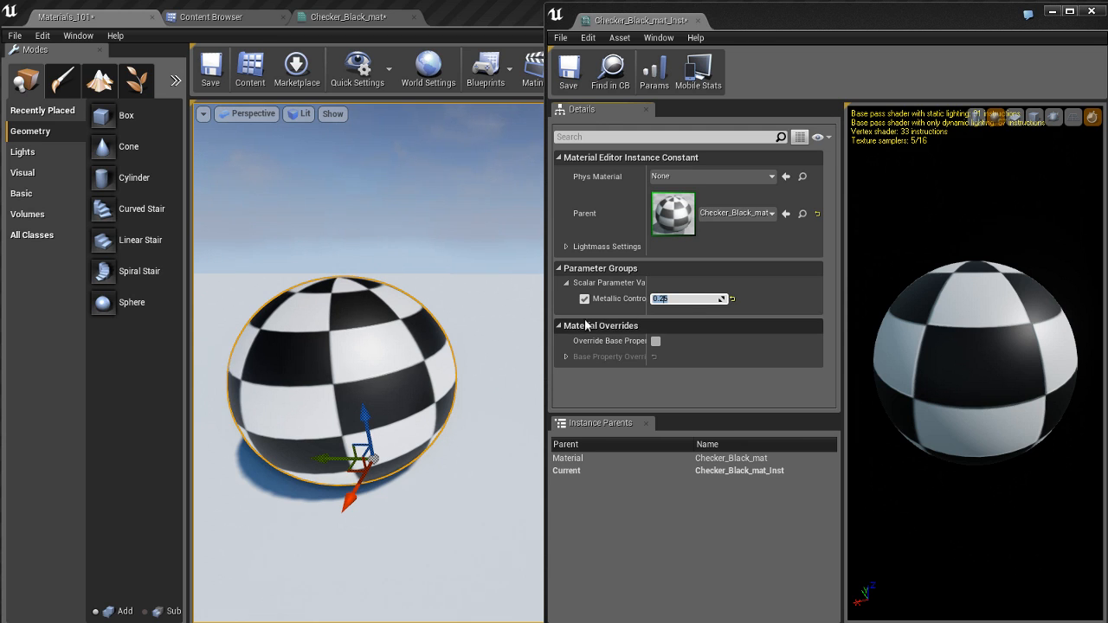
pyautogui.click(374, 337)
pyautogui.press('g')
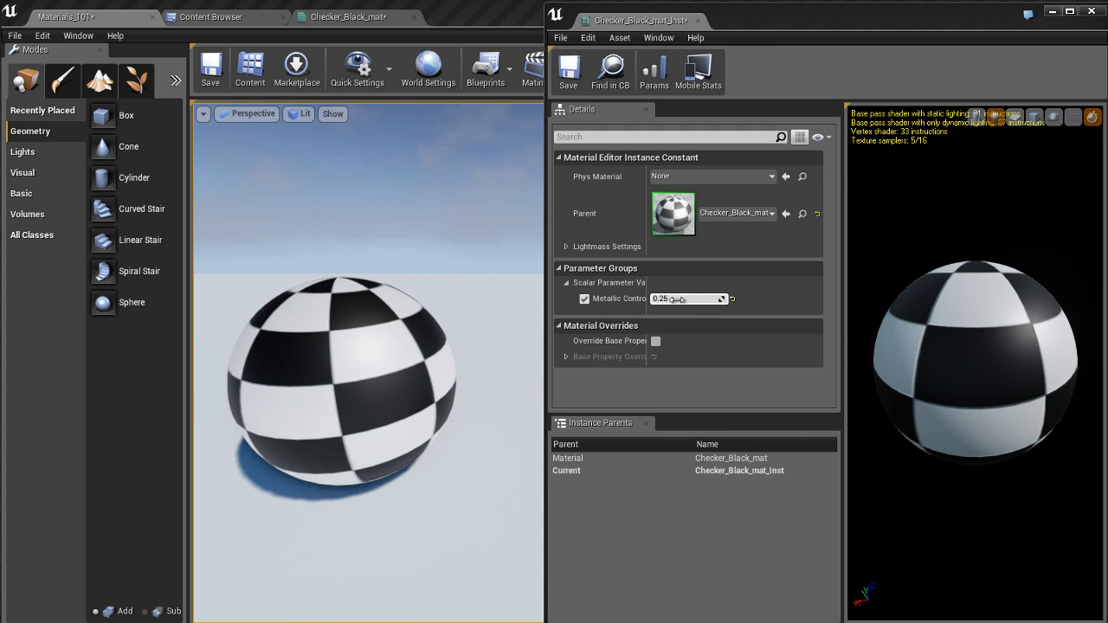
# Step: Scrub the instance's Metallic Control value upward to preview it on the sphere, and set it back to 1.0
pyautogui.moveTo(675, 298); pyautogui.dragTo(738, 303)
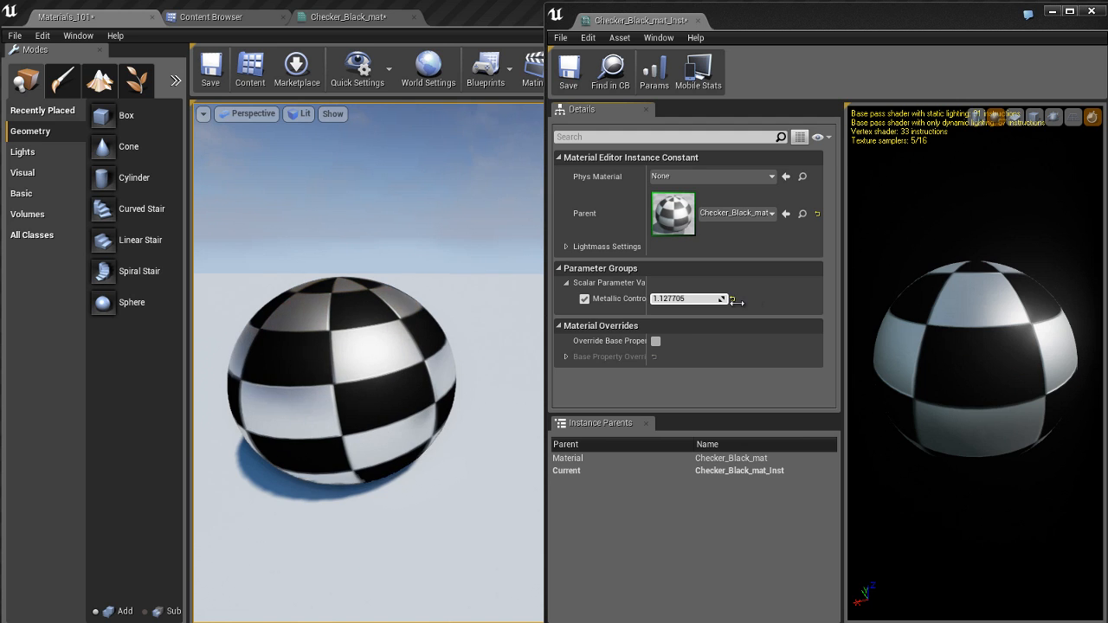
pyautogui.click(690, 299)
pyautogui.write('1.0')
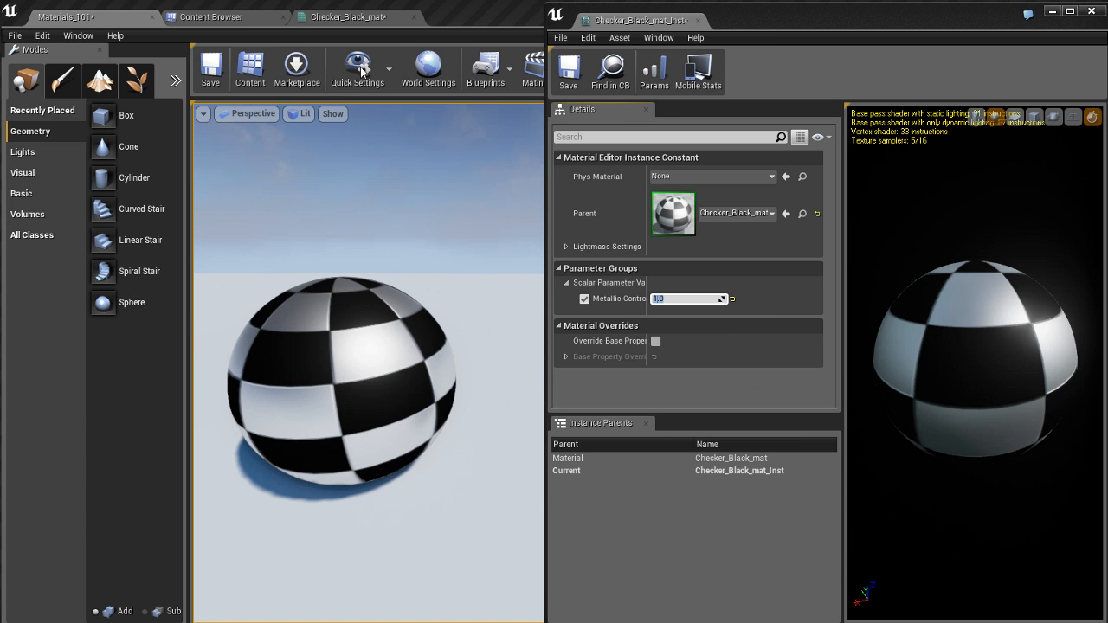
# Step: Assign the Metallic Control parameter in Checker_Black_mat to a new group named "Surface Look", apply it, and expand that group in the instance
pyautogui.click(363, 17)
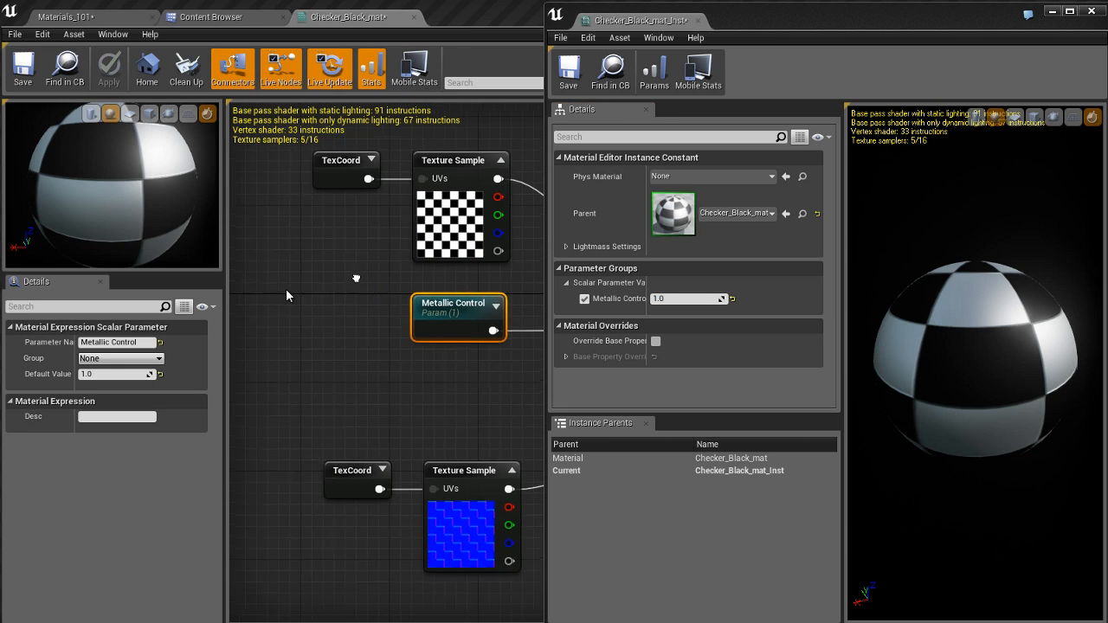
pyautogui.moveTo(355, 279); pyautogui.dragTo(263, 289, button='right')
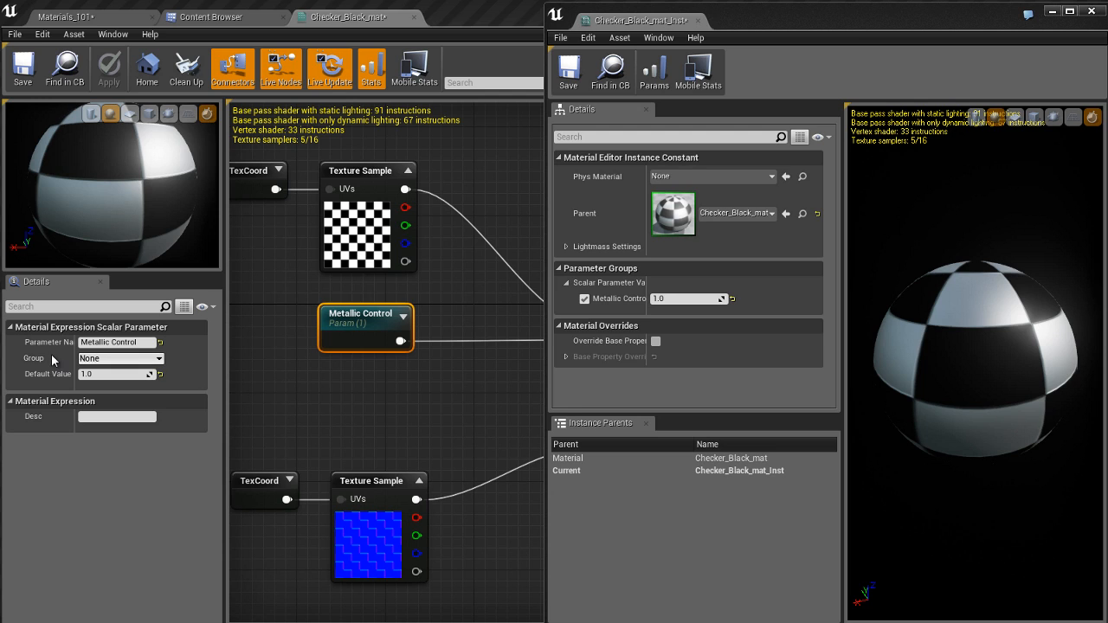
pyautogui.click(159, 360)
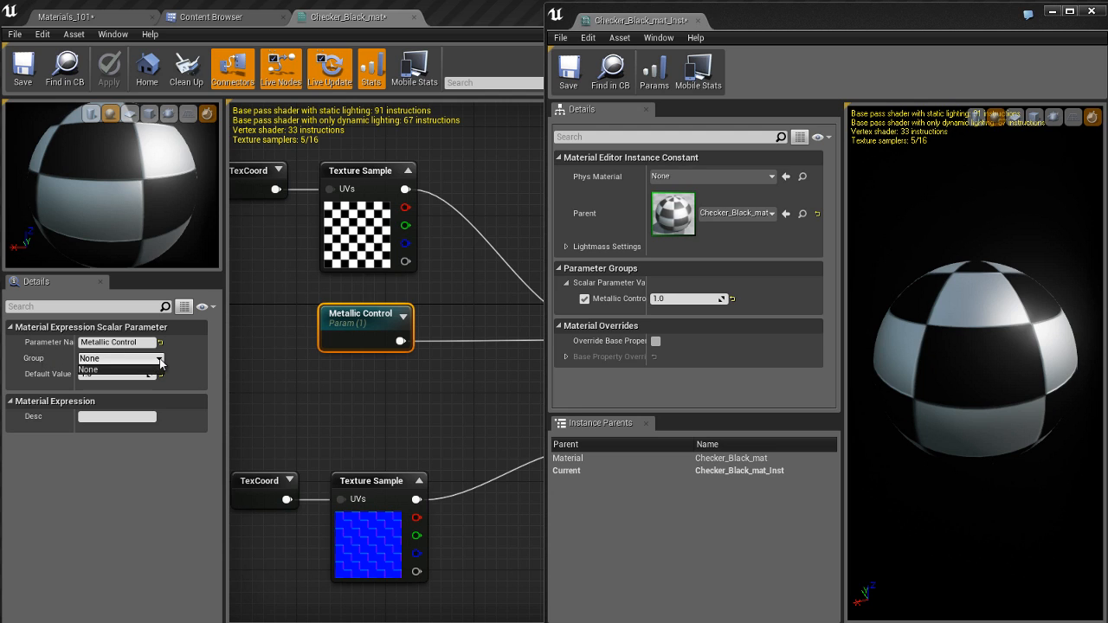
pyautogui.click(102, 370)
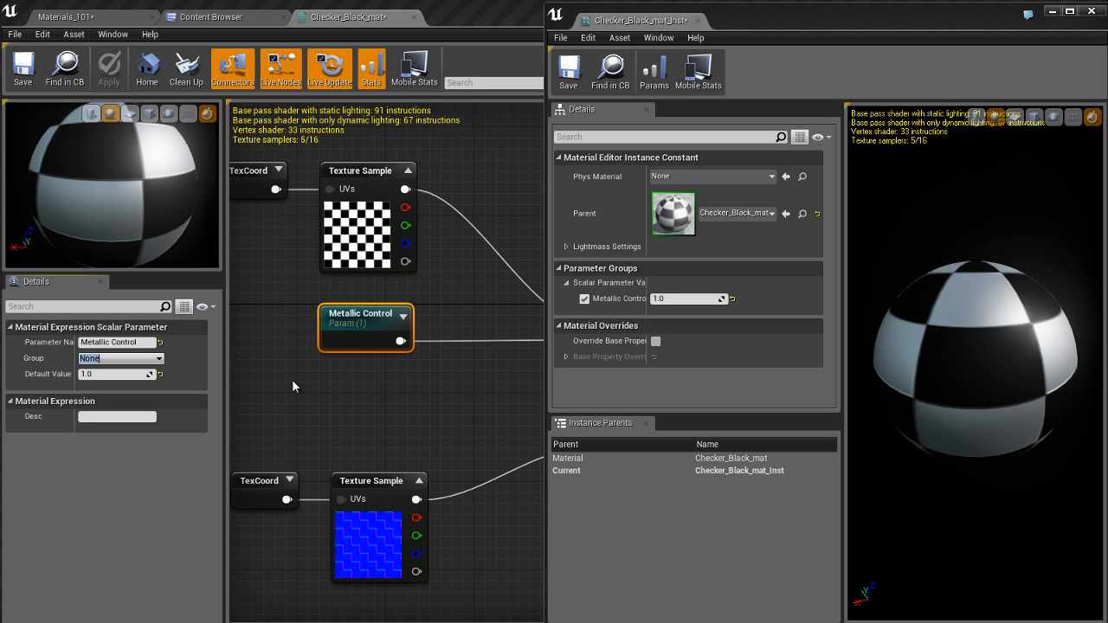
pyautogui.write('Surface Look')
pyautogui.press('Return')
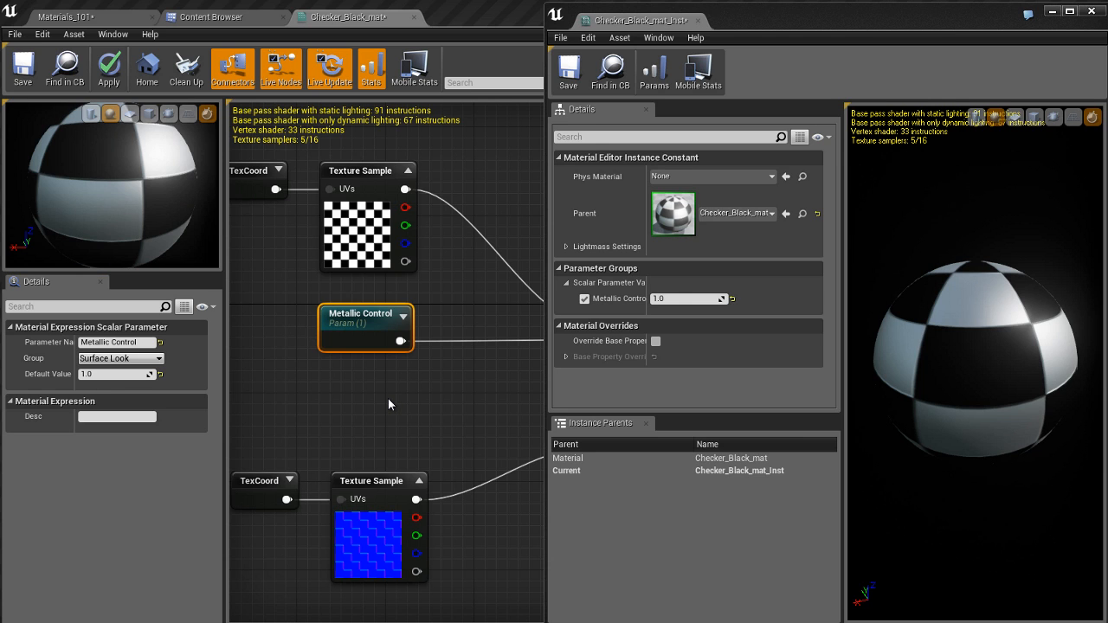
pyautogui.press('Return')
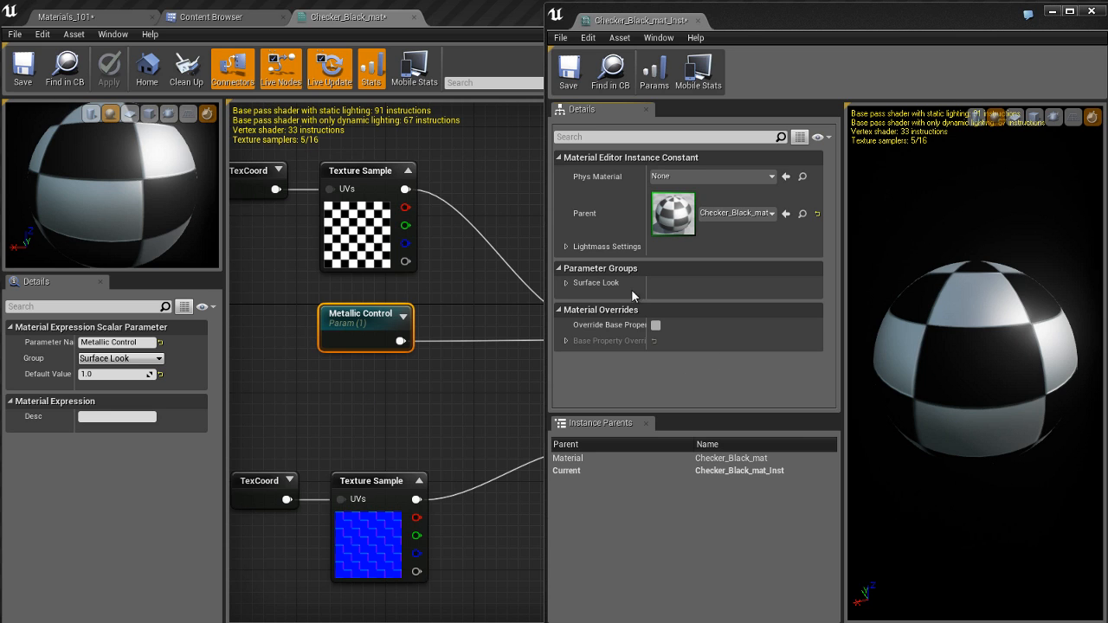
pyautogui.click(597, 283)
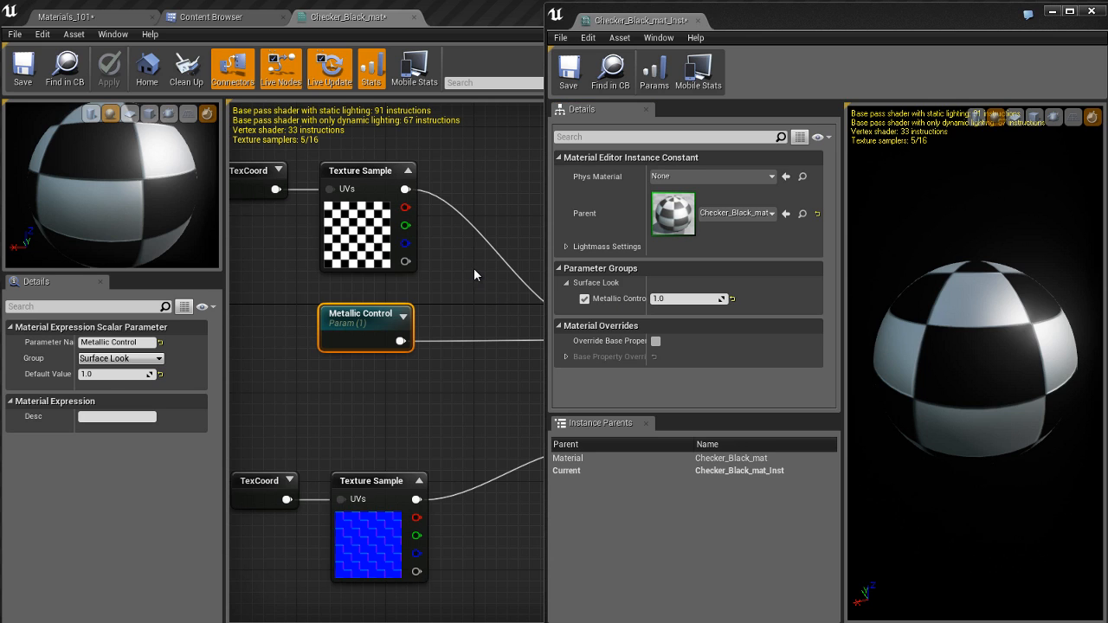
# Step: Narrow the floating instance window to uncover the Checker_Black_mat graph, and deselect the Metallic Control node
pyautogui.moveTo(482, 262); pyautogui.dragTo(406, 269, button='right')
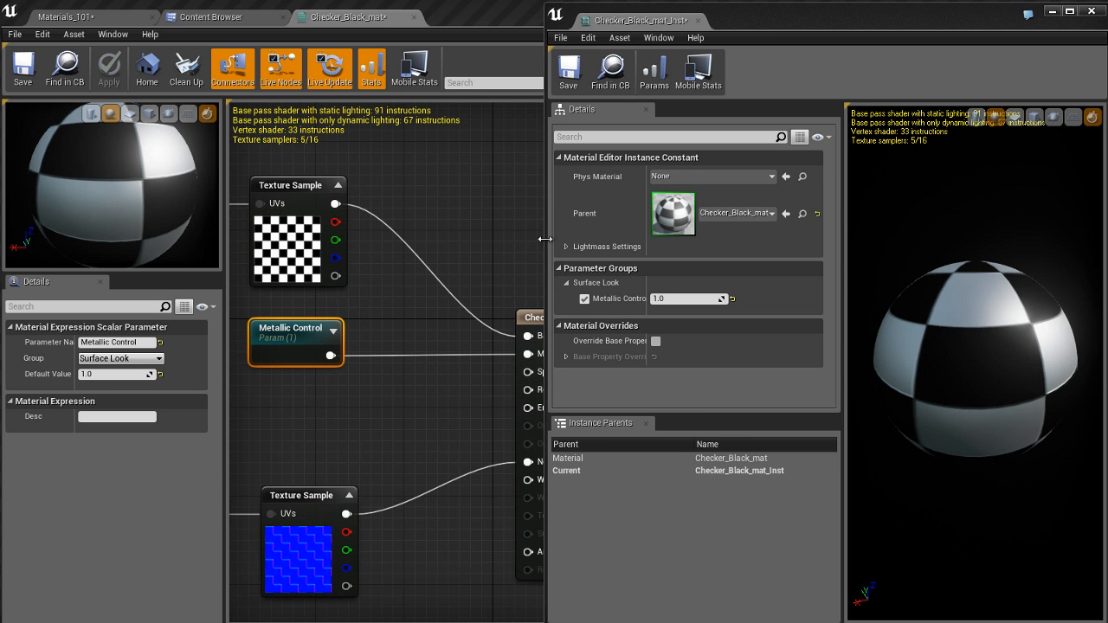
pyautogui.moveTo(545, 238); pyautogui.dragTo(727, 260)
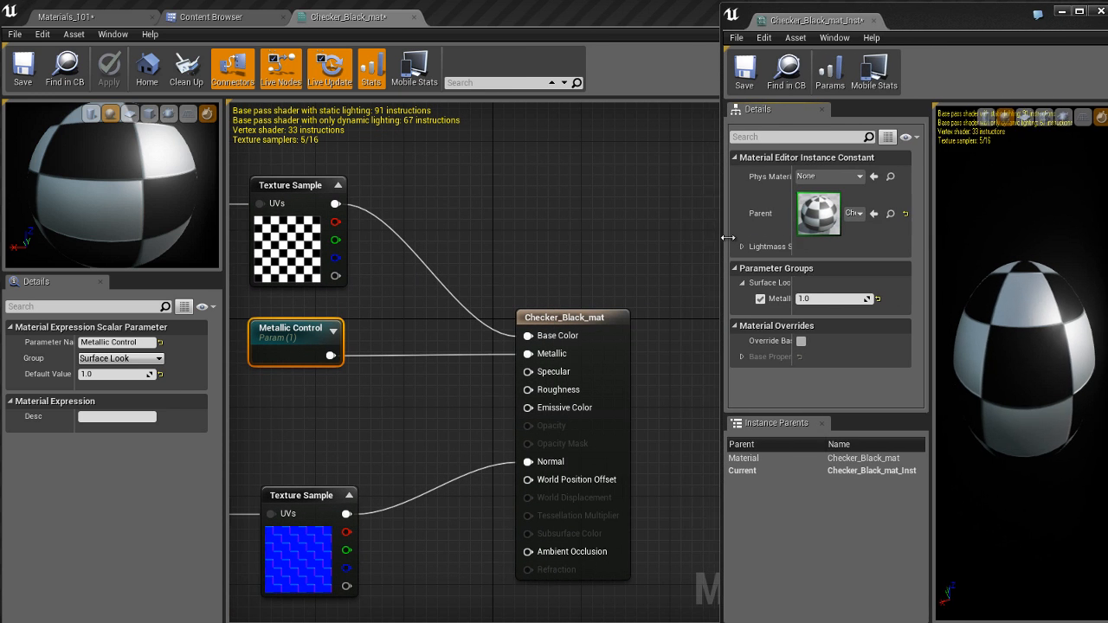
pyautogui.moveTo(520, 233); pyautogui.dragTo(568, 222, button='right')
pyautogui.click(529, 210)
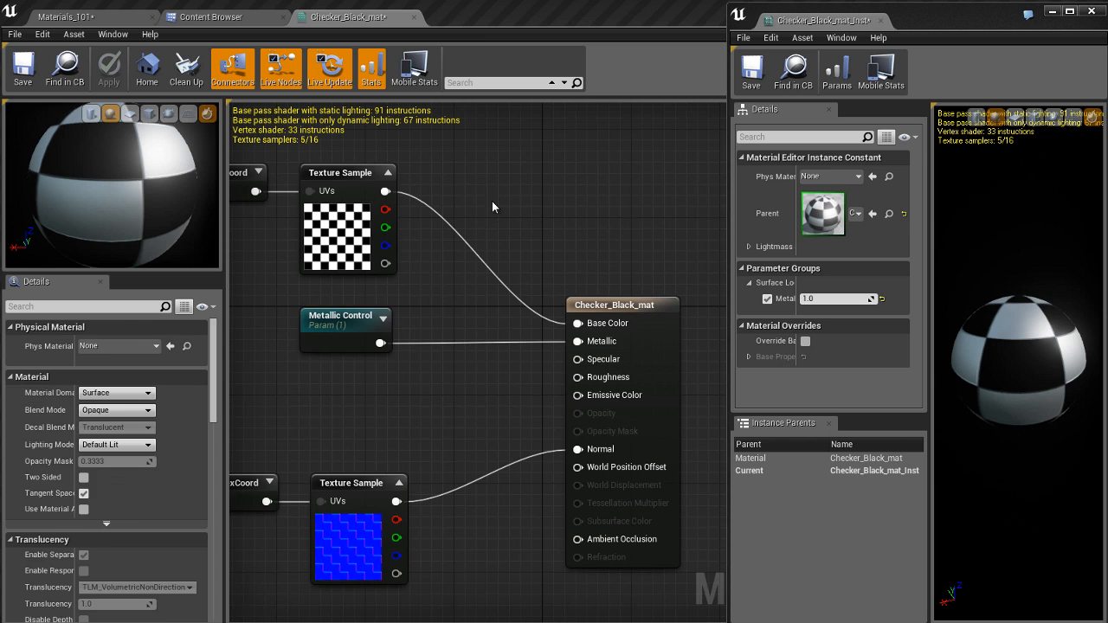
# Step: Add a Multiply node between the checker Texture Sample and the material node, and connect the texture's output to input A
pyautogui.moveTo(492, 202); pyautogui.dragTo(492, 209, button='right')
pyautogui.press('m')
pyautogui.click(492, 209)
pyautogui.moveTo(530, 227); pyautogui.dragTo(495, 198)
pyautogui.moveTo(386, 200); pyautogui.dragTo(466, 211)
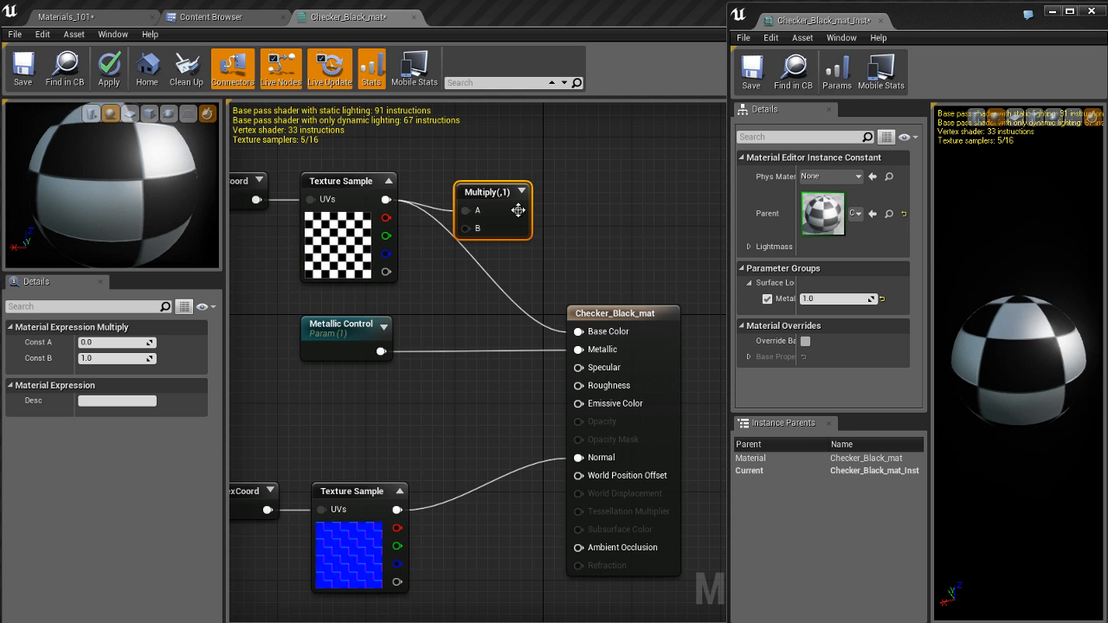
# Step: Add a Constant3Vector node below the Multiply node and connect its output to input B
pyautogui.press('3')
pyautogui.click(461, 283)
pyautogui.moveTo(492, 291); pyautogui.dragTo(466, 228)
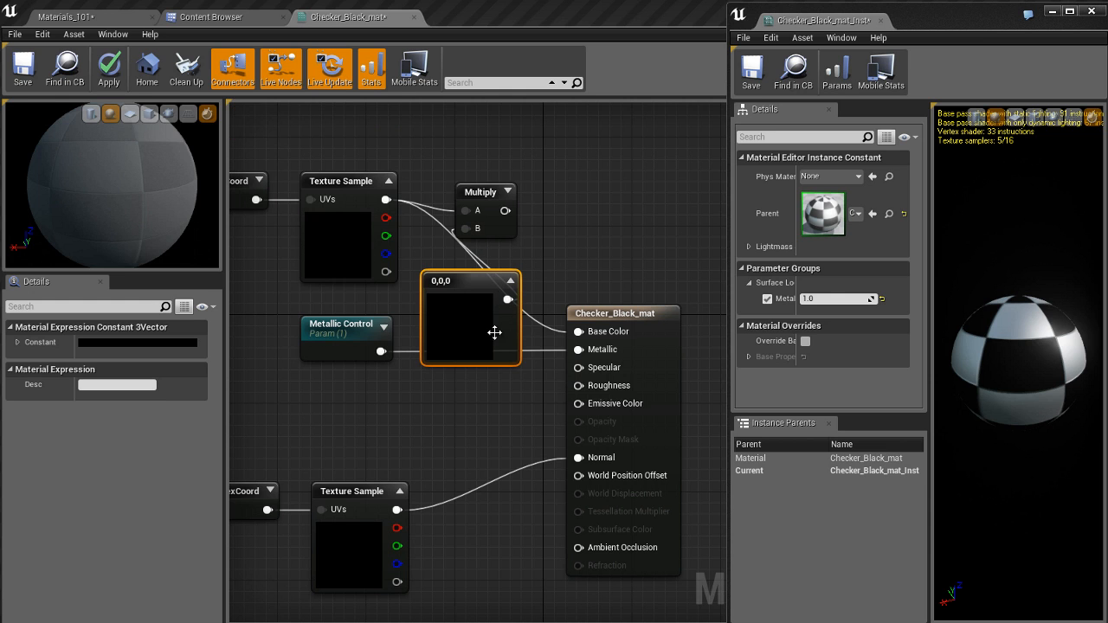
# Step: Set the Constant3Vector node's color to a bright orange-red of 1, 0.0289, 0.0098
pyautogui.doubleClick(494, 322)
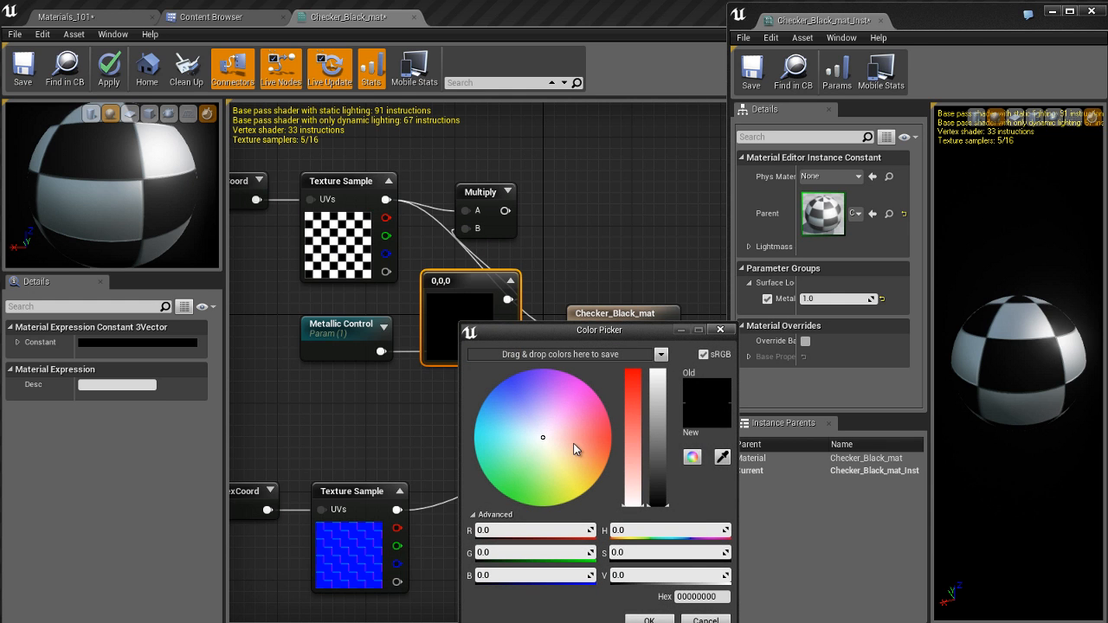
pyautogui.moveTo(579, 448)
pyautogui.mouseDown()
pyautogui.moveTo(609, 441)
pyautogui.moveTo(661, 371)
pyautogui.mouseUp()
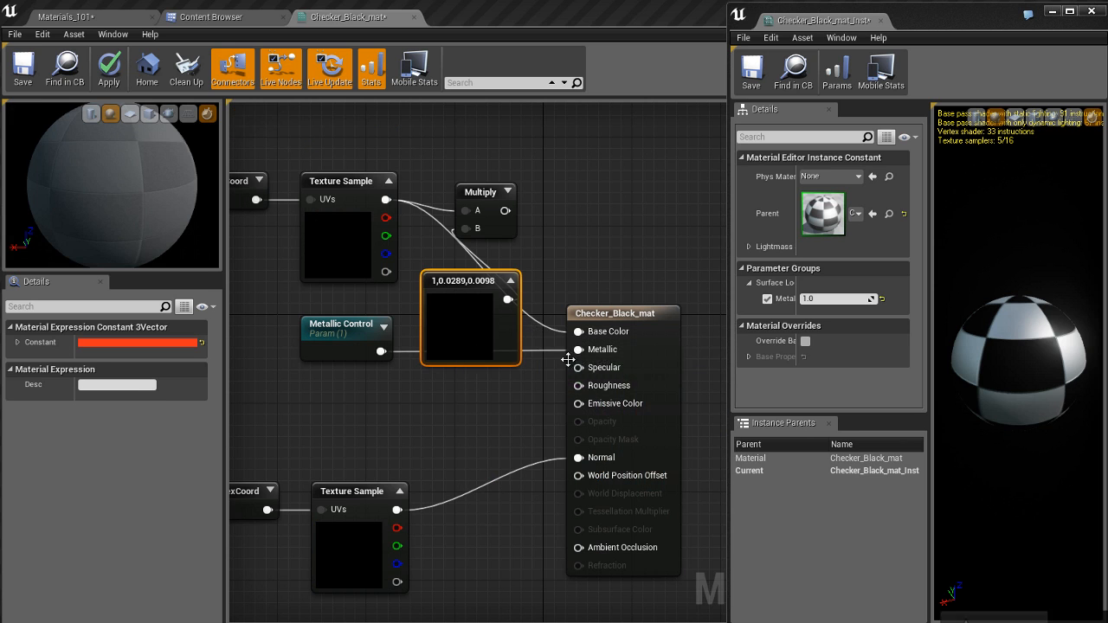
pyautogui.click(648, 620)
pyautogui.moveTo(507, 299); pyautogui.dragTo(468, 229)
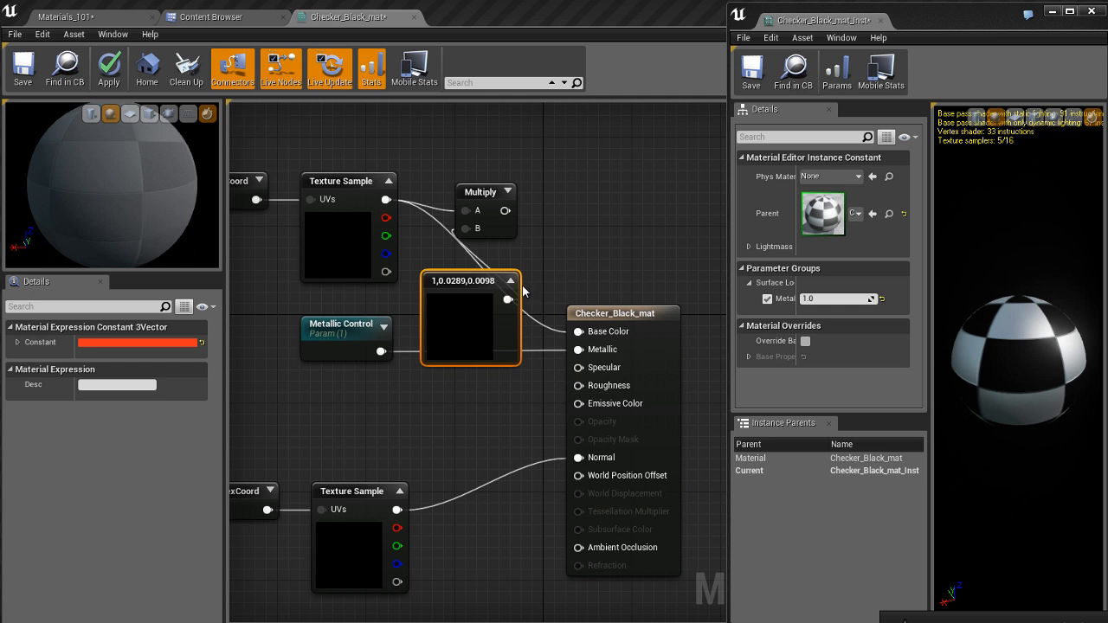
pyautogui.doubleClick(507, 315)
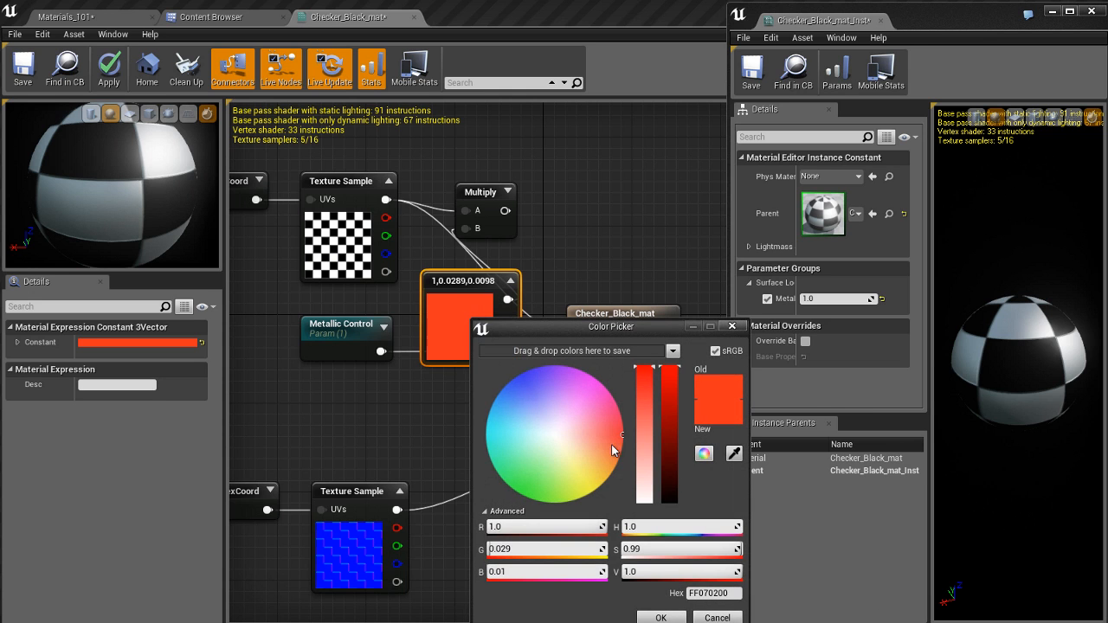
pyautogui.click(661, 617)
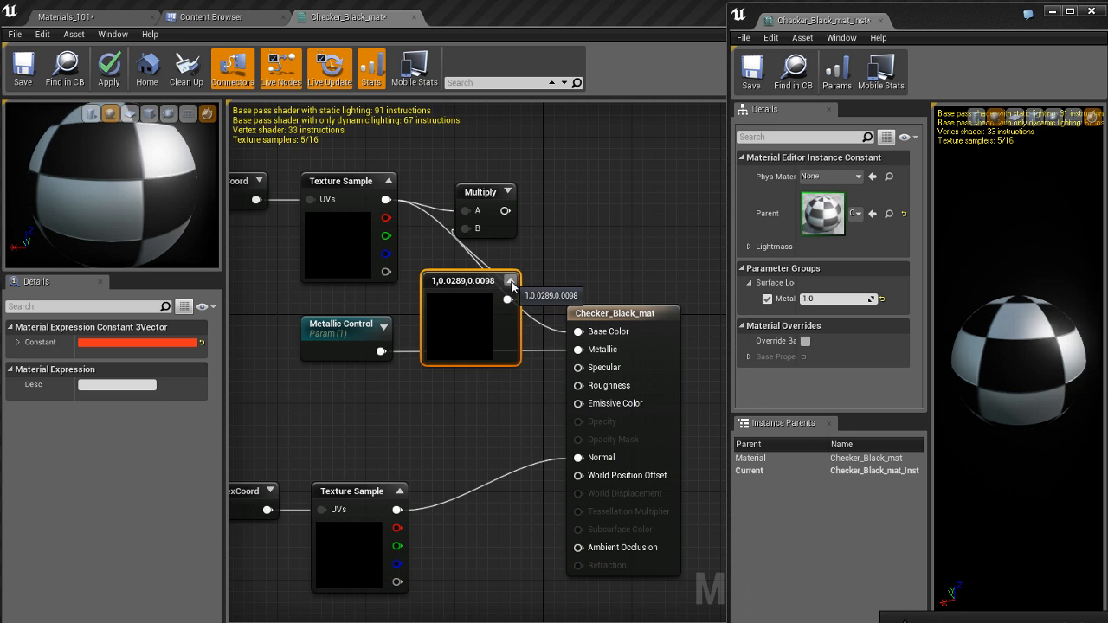
# Step: Collapse the color node's preview and convert the node to a parameter named "Base Color"
pyautogui.click(510, 281)
pyautogui.rightClick(458, 292)
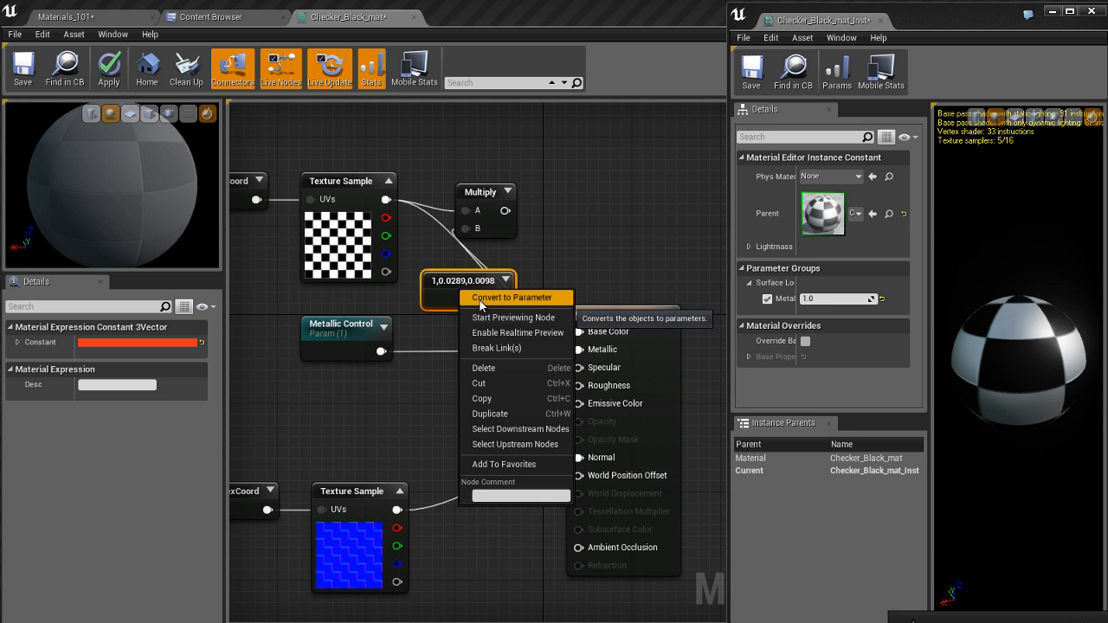
pyautogui.click(520, 300)
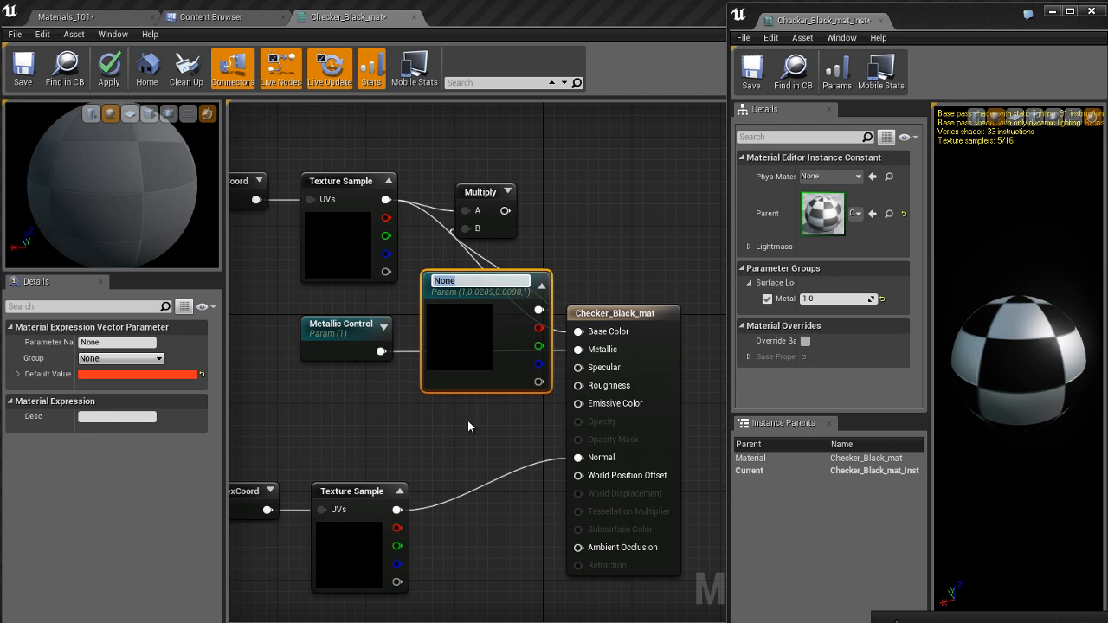
pyautogui.write('Base Col')
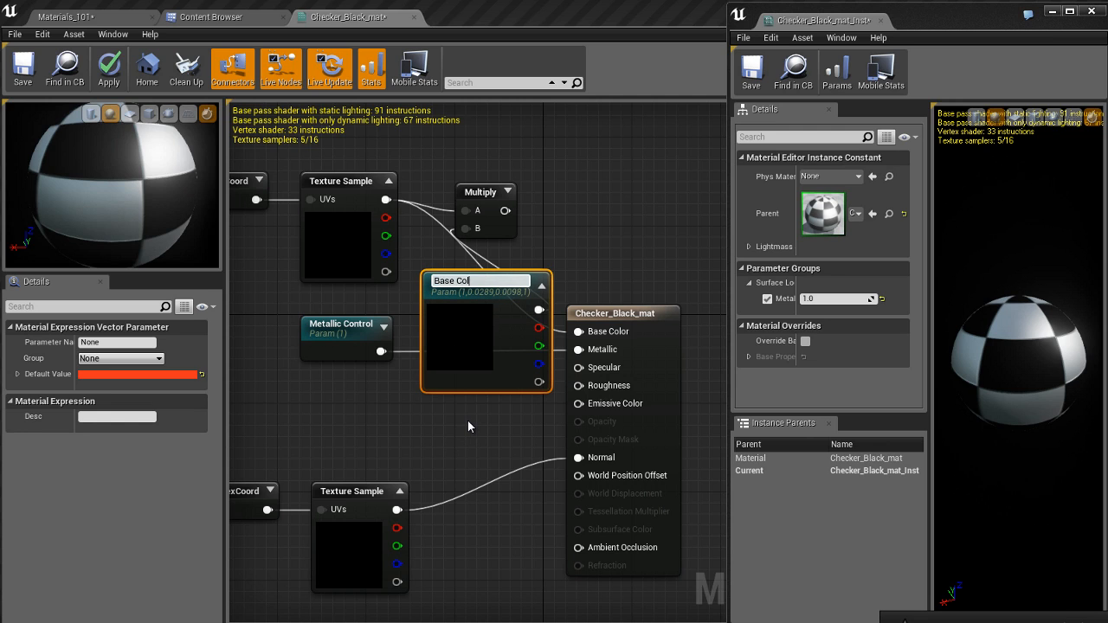
pyautogui.write('or')
pyautogui.press('Return')
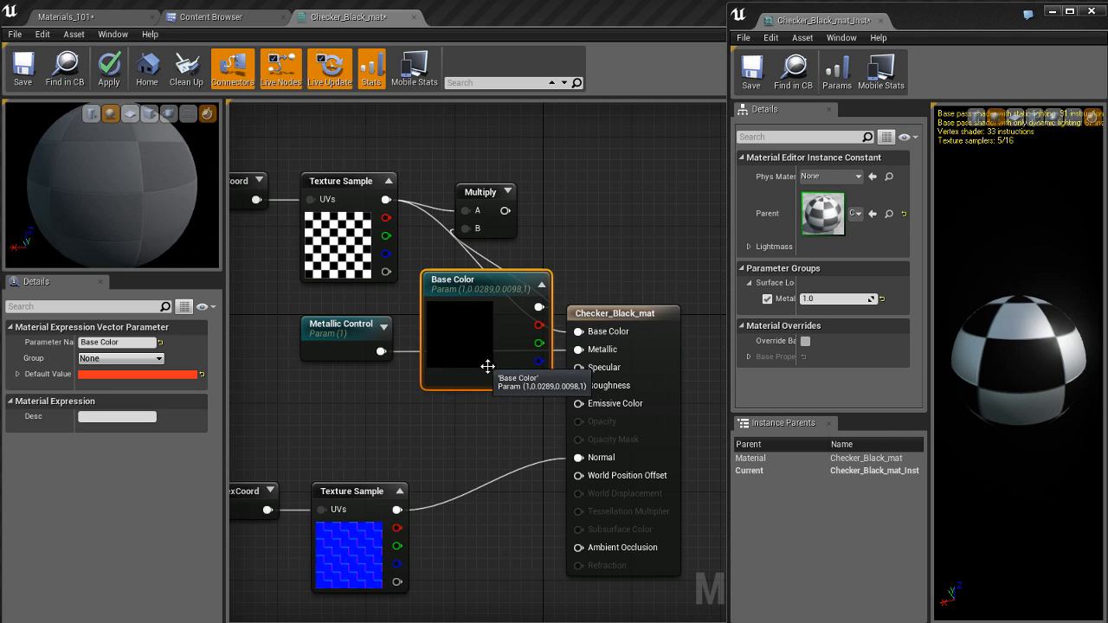
# Step: Rearrange the graph so the Base Color parameter sits between the checker Texture Sample above and the Metallic Control node below
pyautogui.moveTo(574, 244); pyautogui.dragTo(650, 264, button='right')
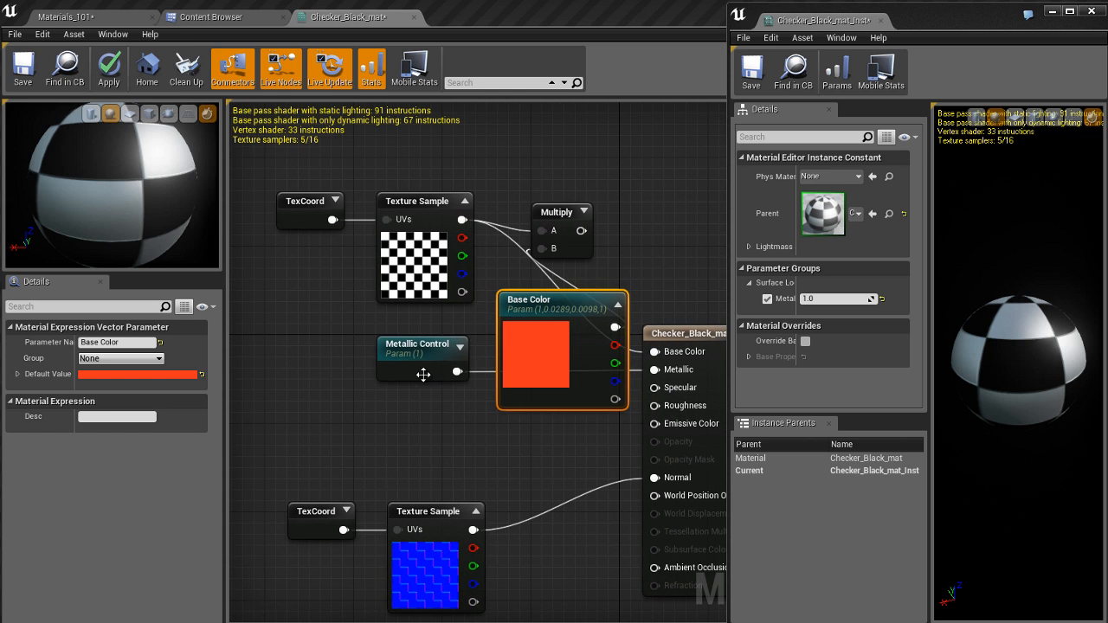
pyautogui.moveTo(423, 374); pyautogui.dragTo(401, 450)
pyautogui.moveTo(544, 311); pyautogui.dragTo(283, 301)
pyautogui.moveTo(326, 159); pyautogui.dragTo(472, 251)
pyautogui.moveTo(420, 202); pyautogui.dragTo(409, 139)
pyautogui.moveTo(376, 312); pyautogui.dragTo(431, 274)
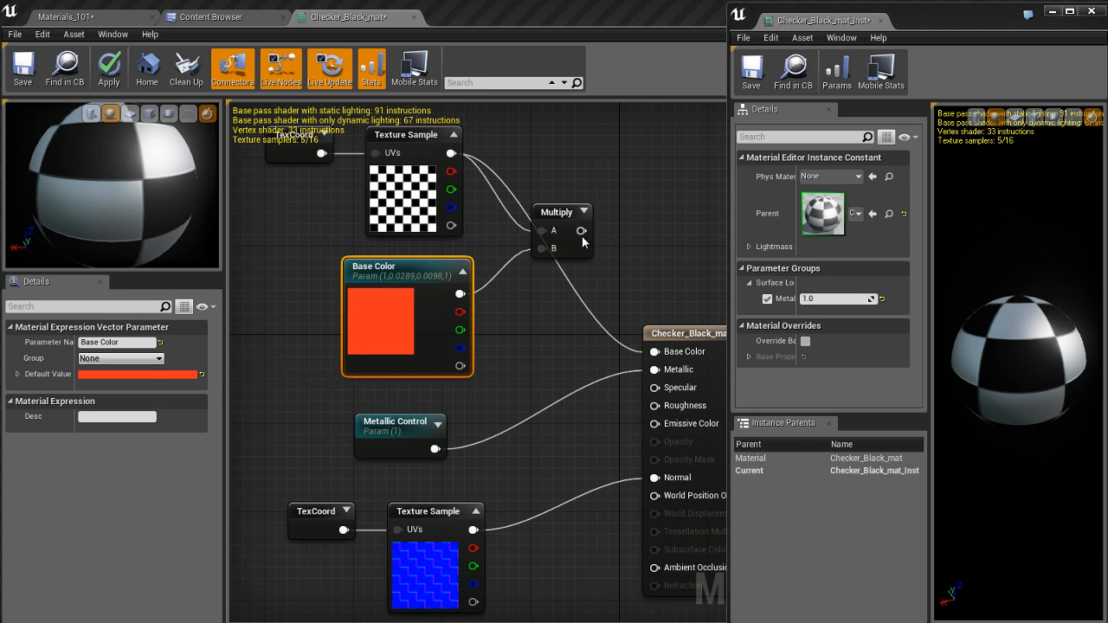
# Step: Connect the Multiply node's output to the material's Base Color input and rotate the preview sphere to inspect the tint
pyautogui.rightClick(583, 237)
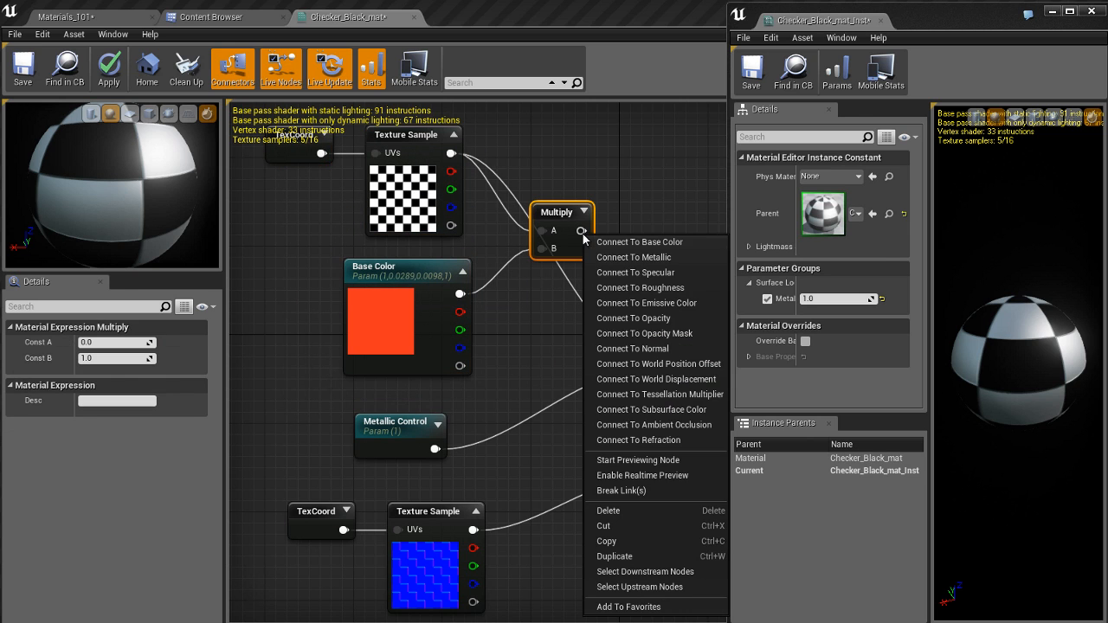
pyautogui.click(649, 245)
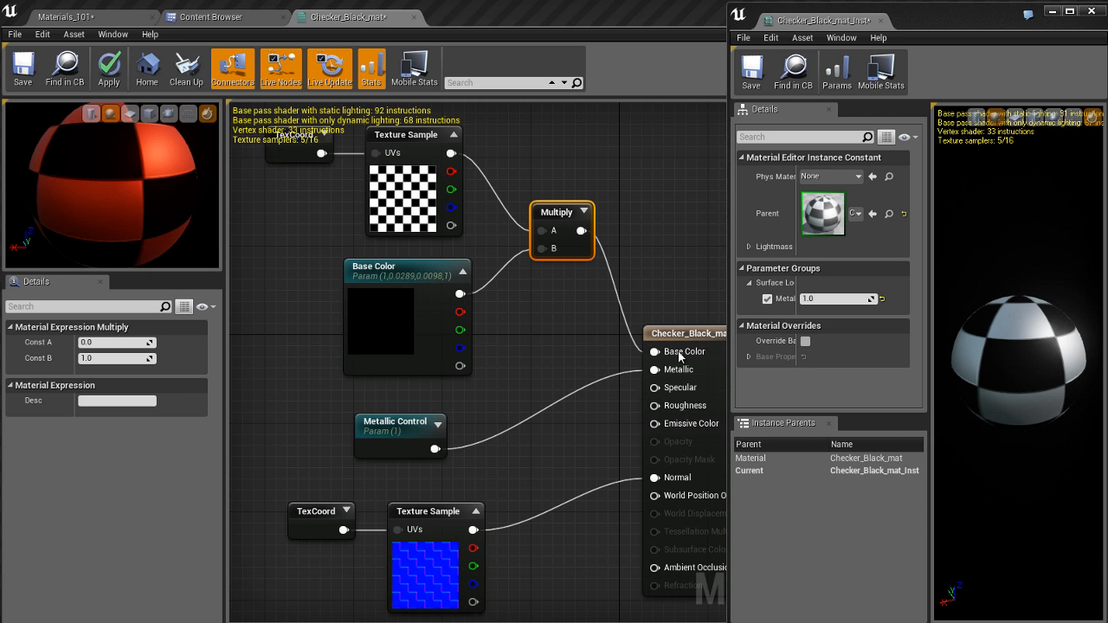
pyautogui.moveTo(309, 266); pyautogui.dragTo(305, 282, button='right')
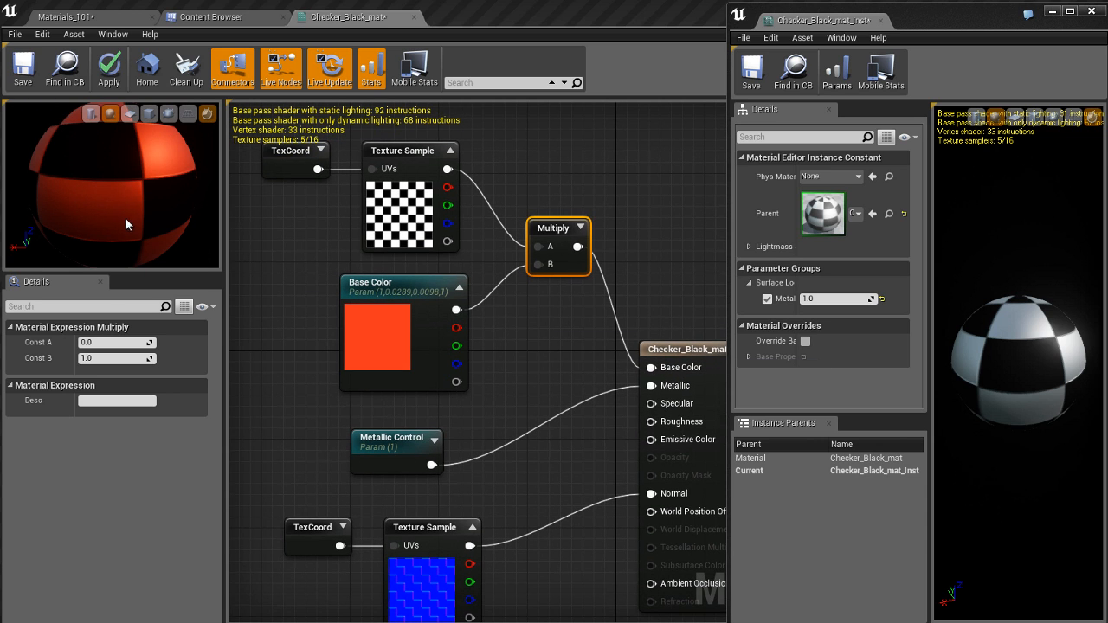
pyautogui.moveTo(126, 223); pyautogui.dragTo(176, 234)
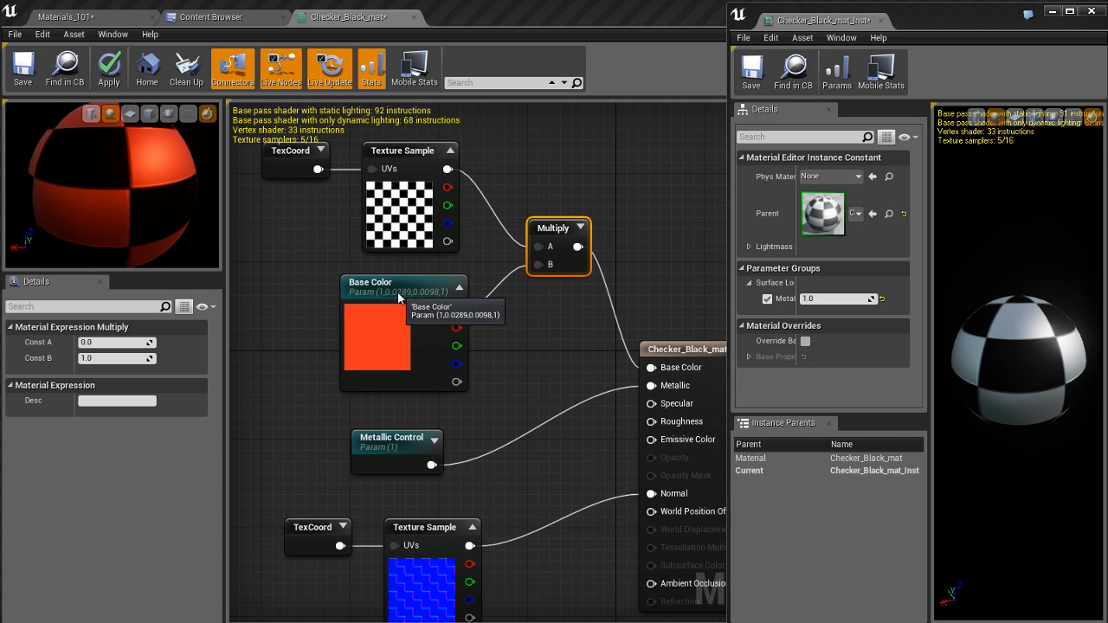
# Step: Assign the Base Color parameter to the existing "Surface Look" group and apply the changes to Checker_Black_mat
pyautogui.moveTo(398, 298); pyautogui.dragTo(387, 317)
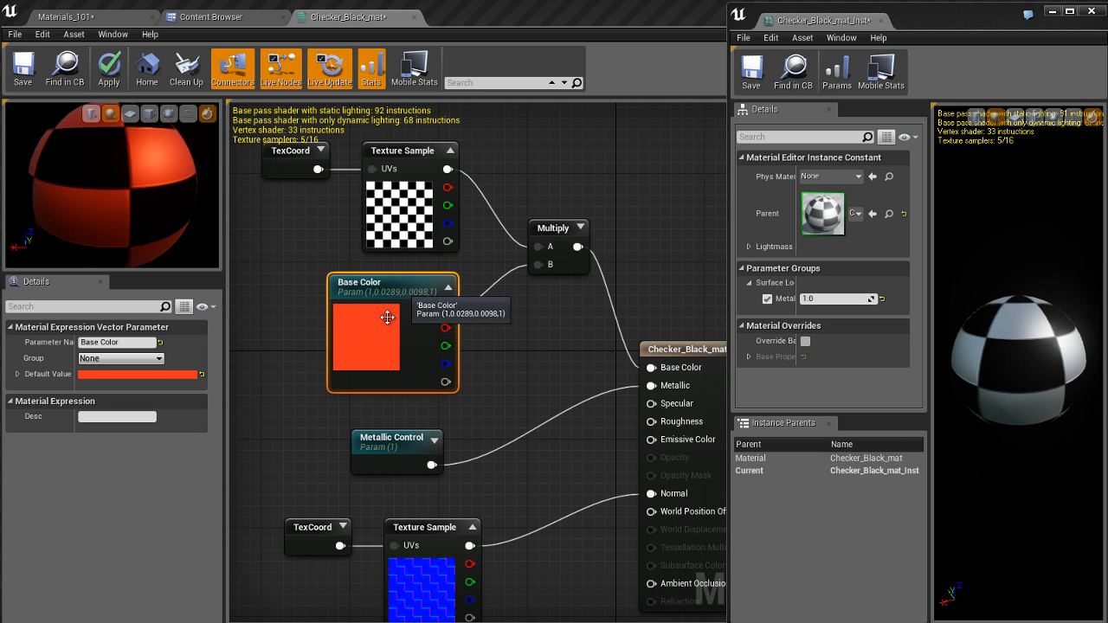
pyautogui.click(161, 359)
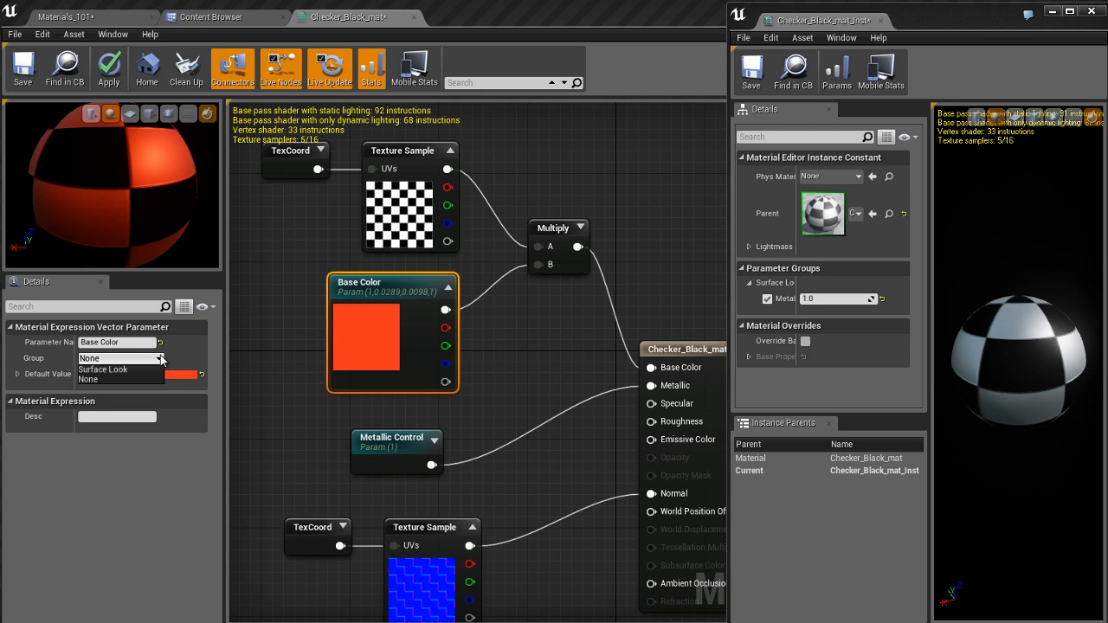
pyautogui.click(110, 371)
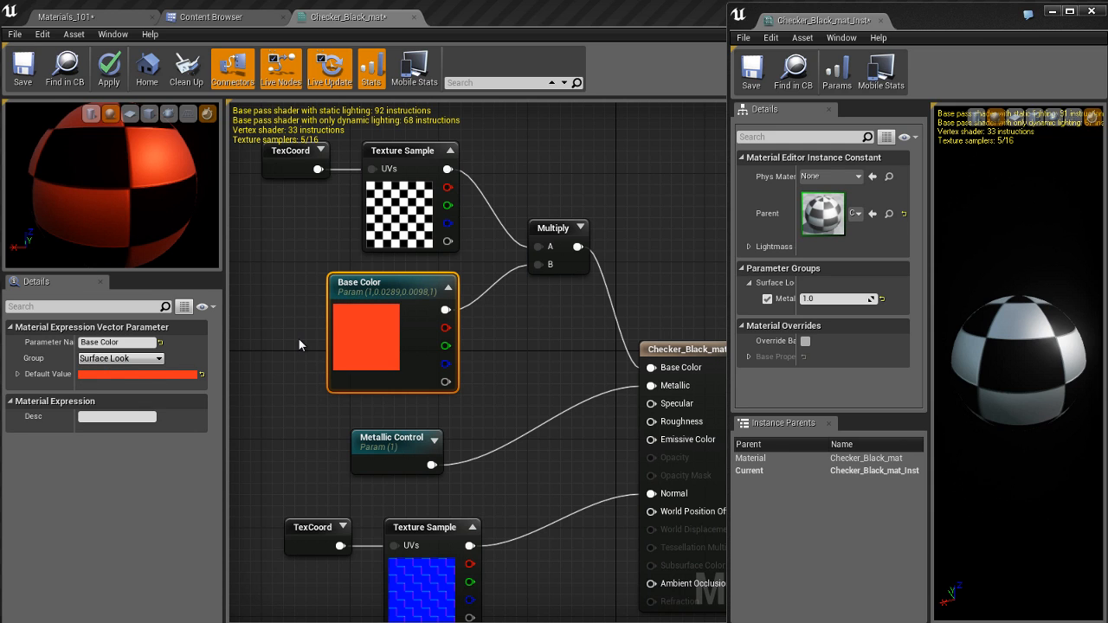
pyautogui.press('Return')
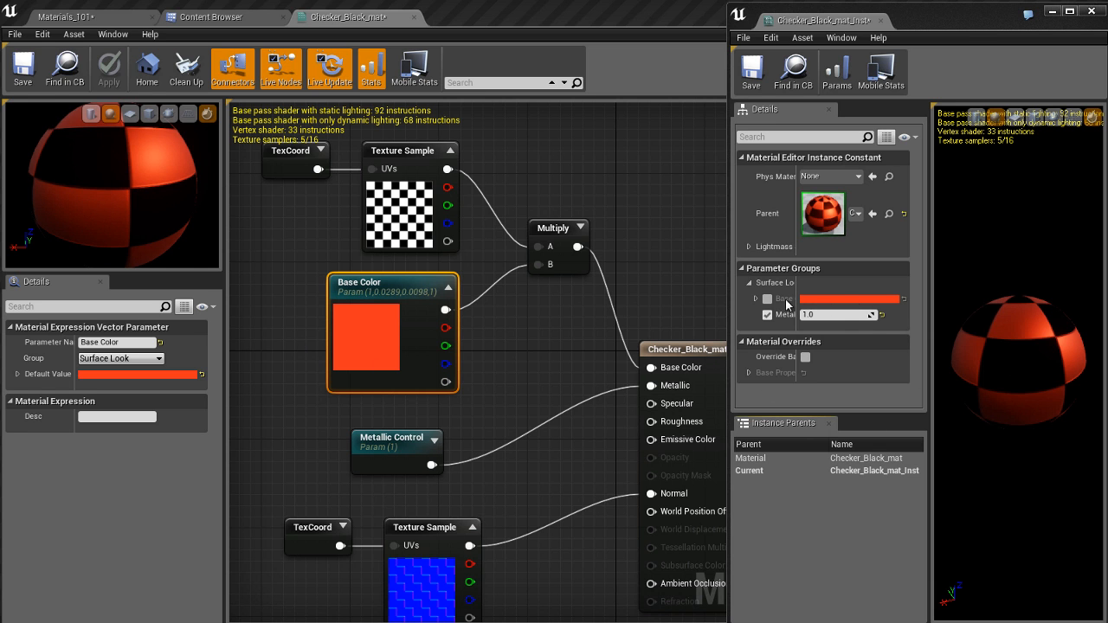
# Step: Widen the floating instance window, enable the instance's Base Color override, and set it to blue with R 0.125, G 0.139, B 1.0
pyautogui.moveTo(727, 289); pyautogui.dragTo(454, 289)
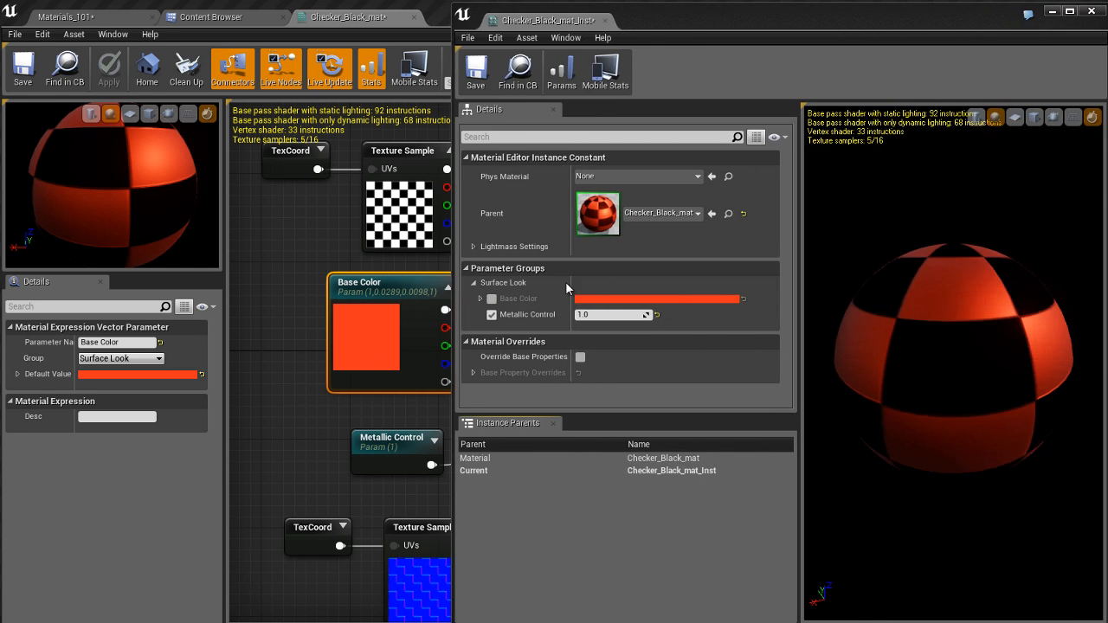
pyautogui.moveTo(571, 284); pyautogui.dragTo(585, 284)
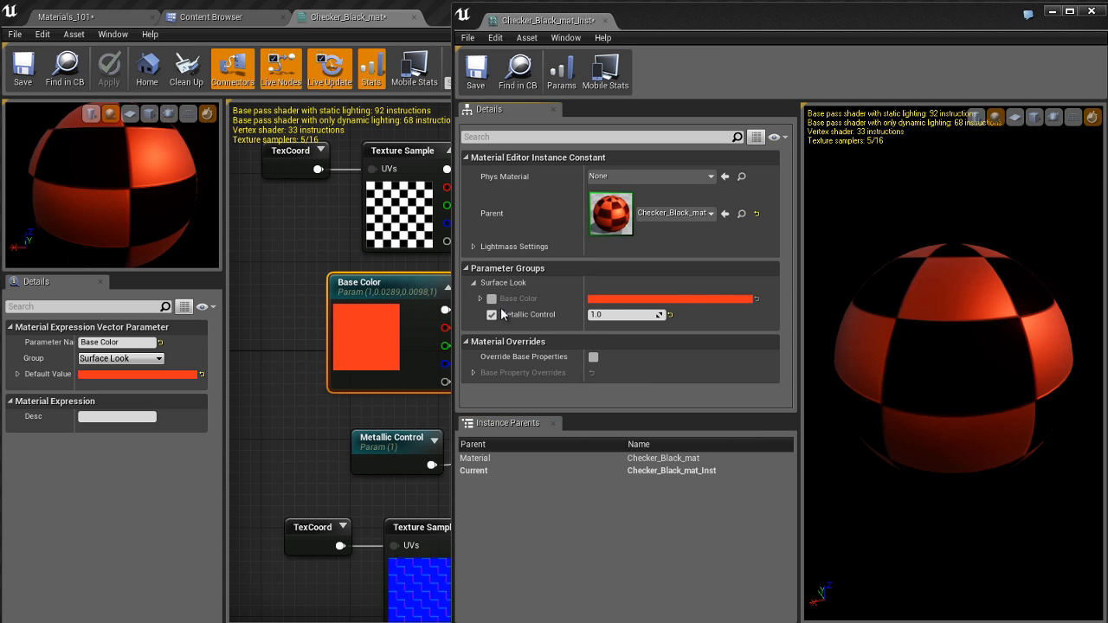
pyautogui.click(492, 300)
pyautogui.click(666, 299)
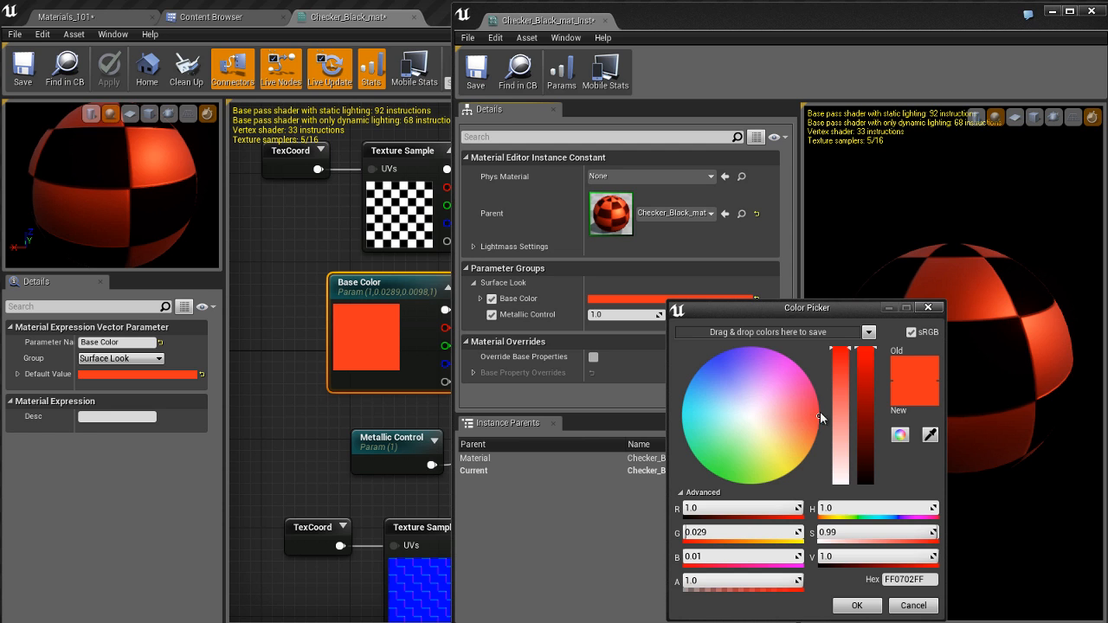
pyautogui.moveTo(796, 407); pyautogui.dragTo(719, 365)
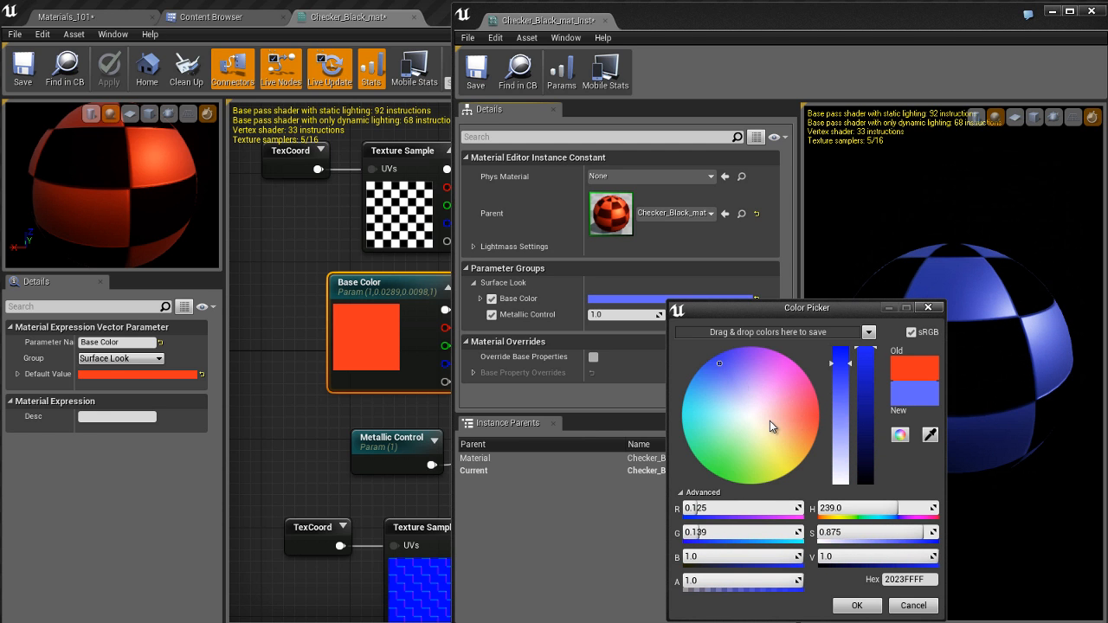
pyautogui.click(856, 605)
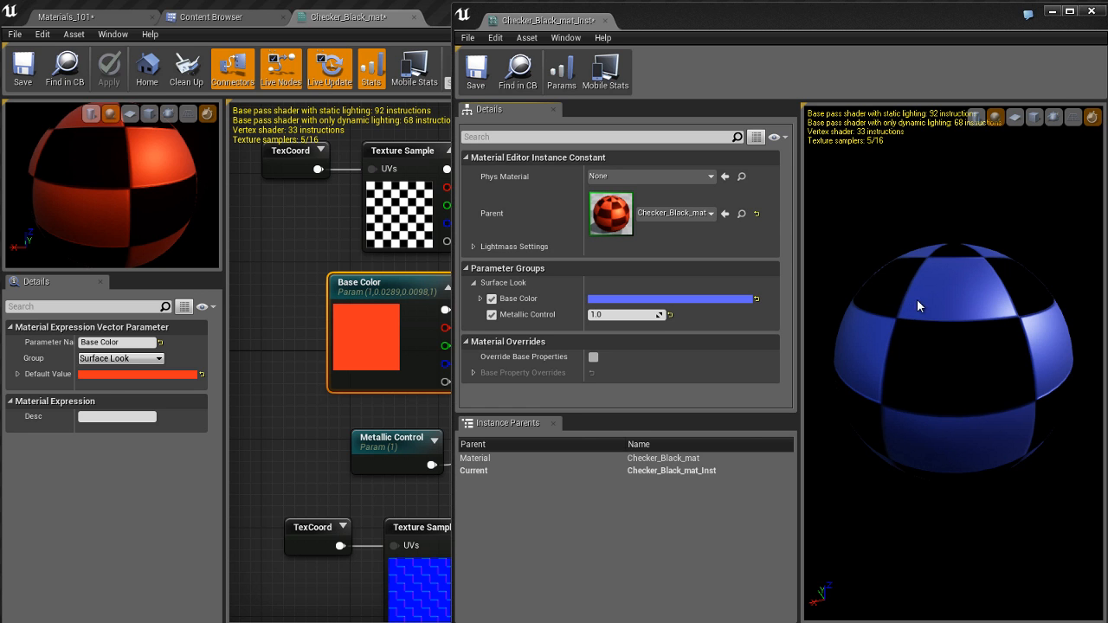
# Step: Show the Materials_101 level beside the instance and set the instance's Base Color to orange with R 1.0, G 0.147, B 0.0
pyautogui.click(134, 19)
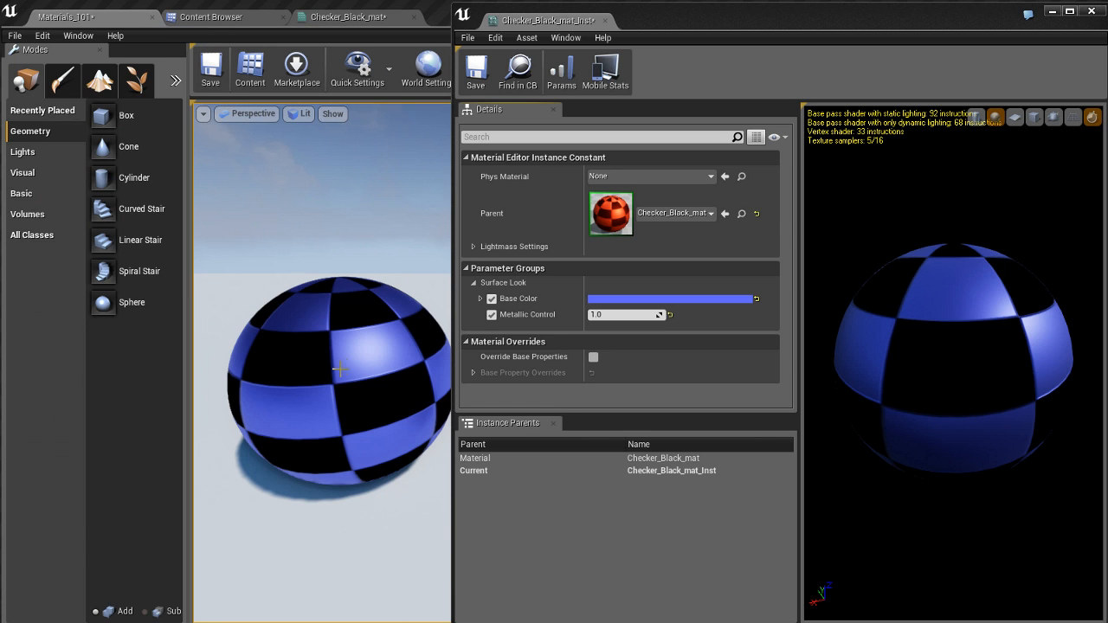
pyautogui.click(693, 303)
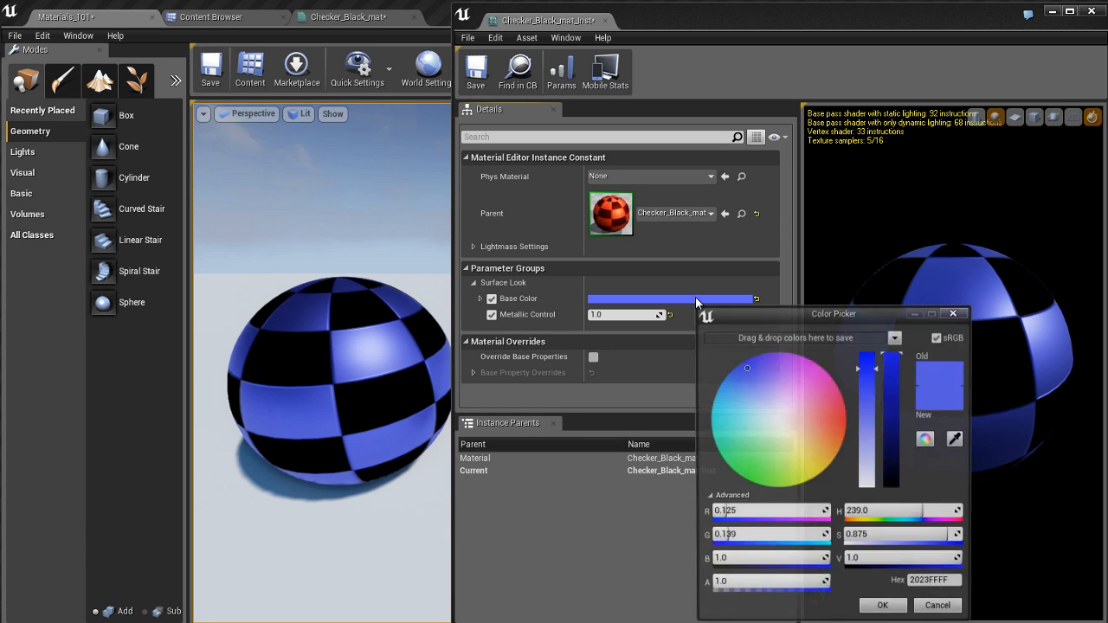
pyautogui.moveTo(770, 417)
pyautogui.mouseDown()
pyautogui.moveTo(824, 411)
pyautogui.moveTo(843, 426)
pyautogui.moveTo(725, 433)
pyautogui.moveTo(741, 472)
pyautogui.moveTo(806, 435)
pyautogui.moveTo(846, 430)
pyautogui.mouseUp()
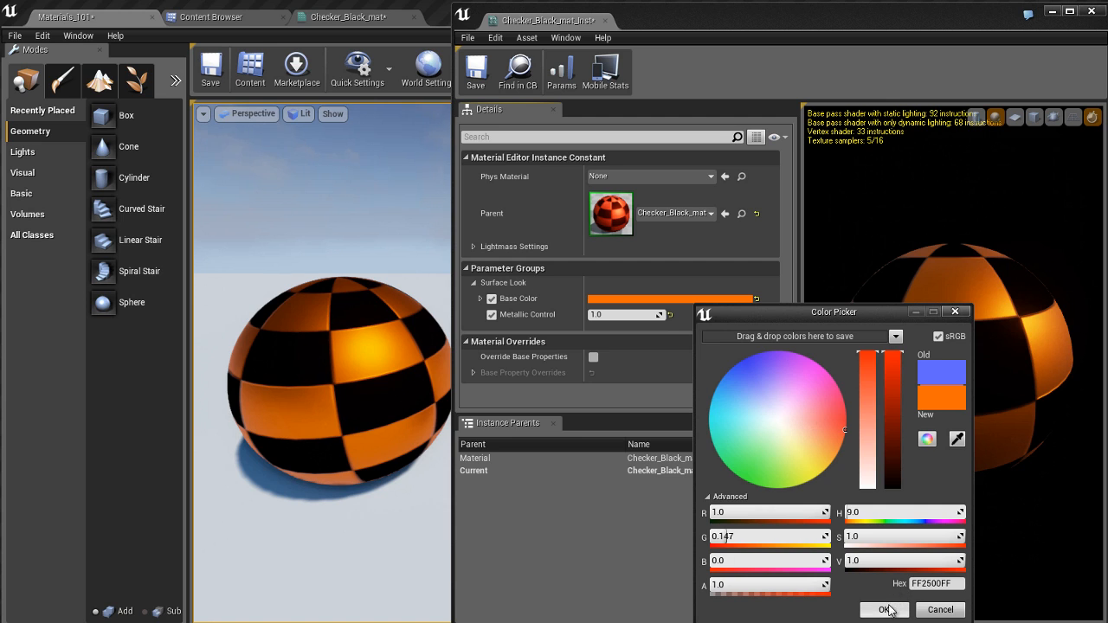
pyautogui.click(883, 606)
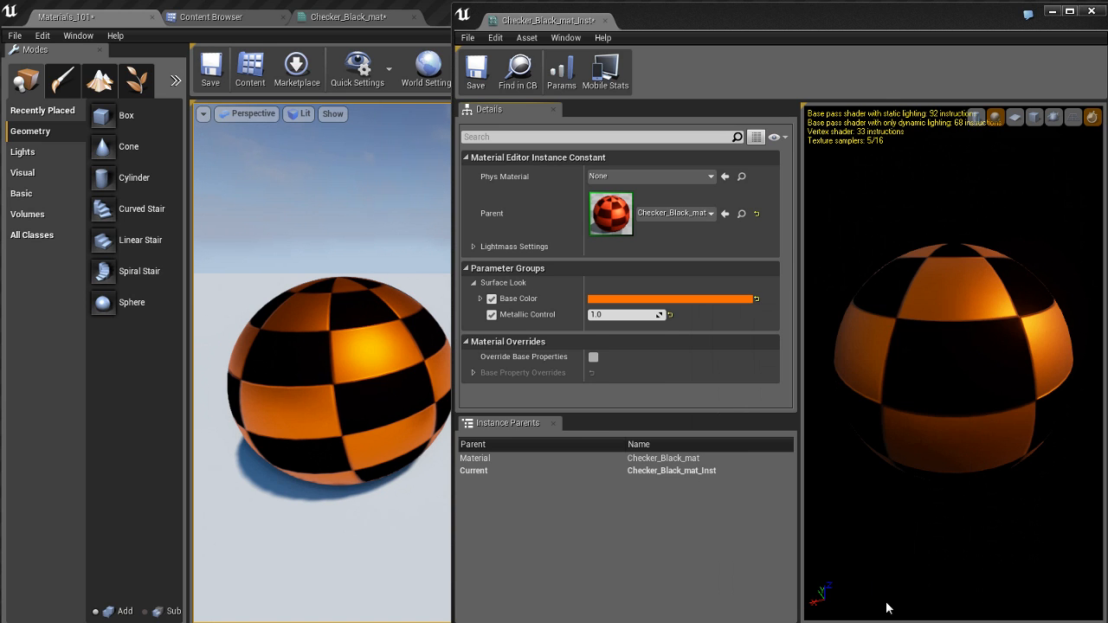
# Step: Reset the instance's Base Color to its parent default
pyautogui.rightClick(523, 299)
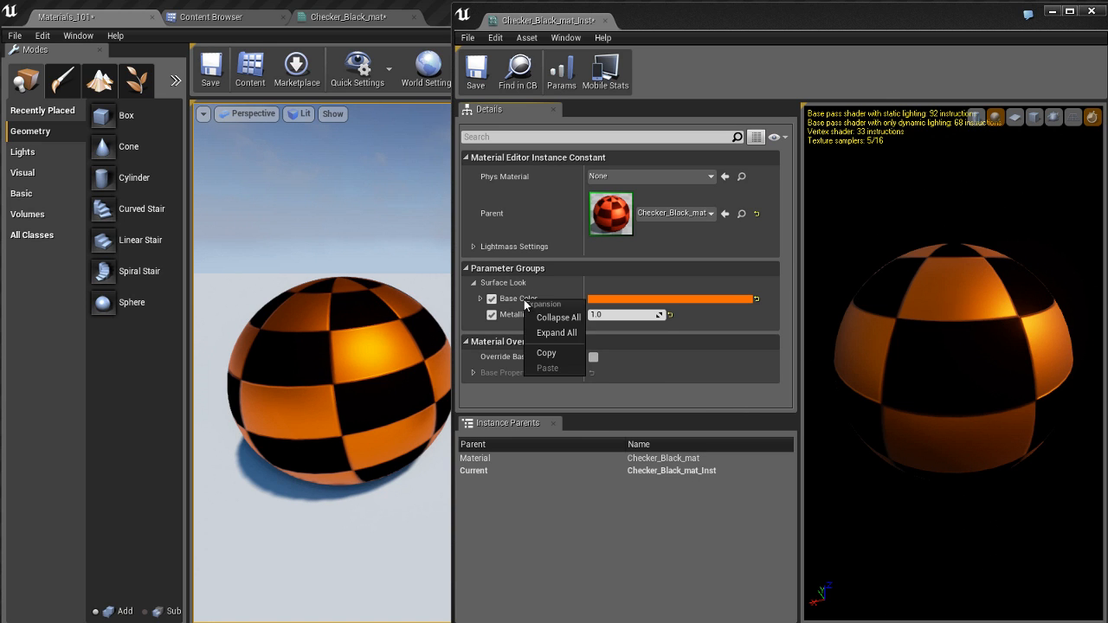
pyautogui.click(516, 300)
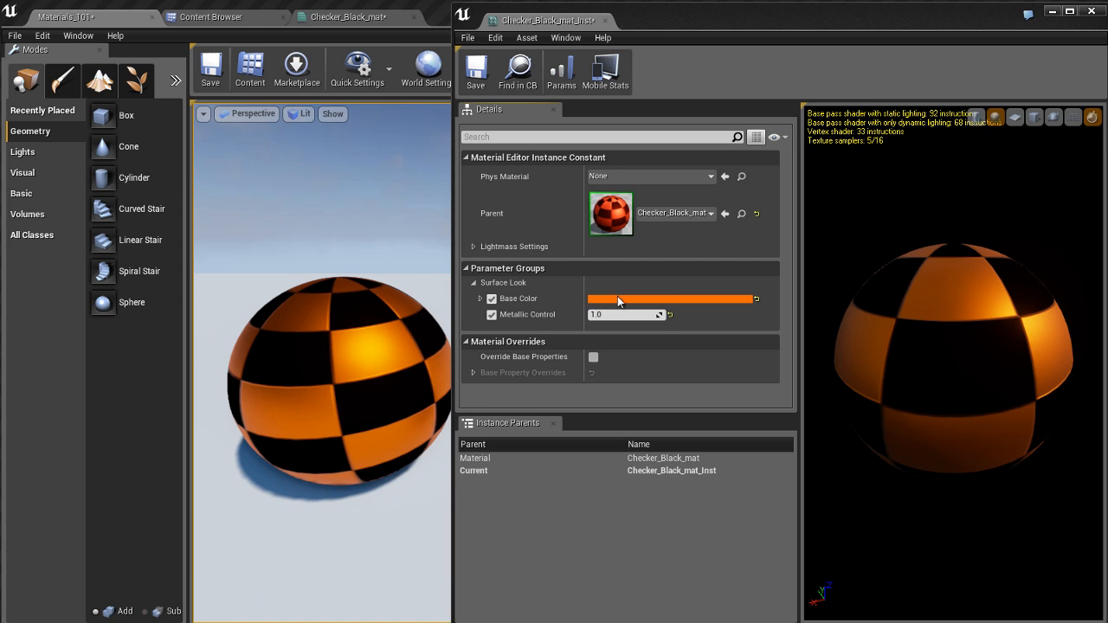
pyautogui.click(756, 298)
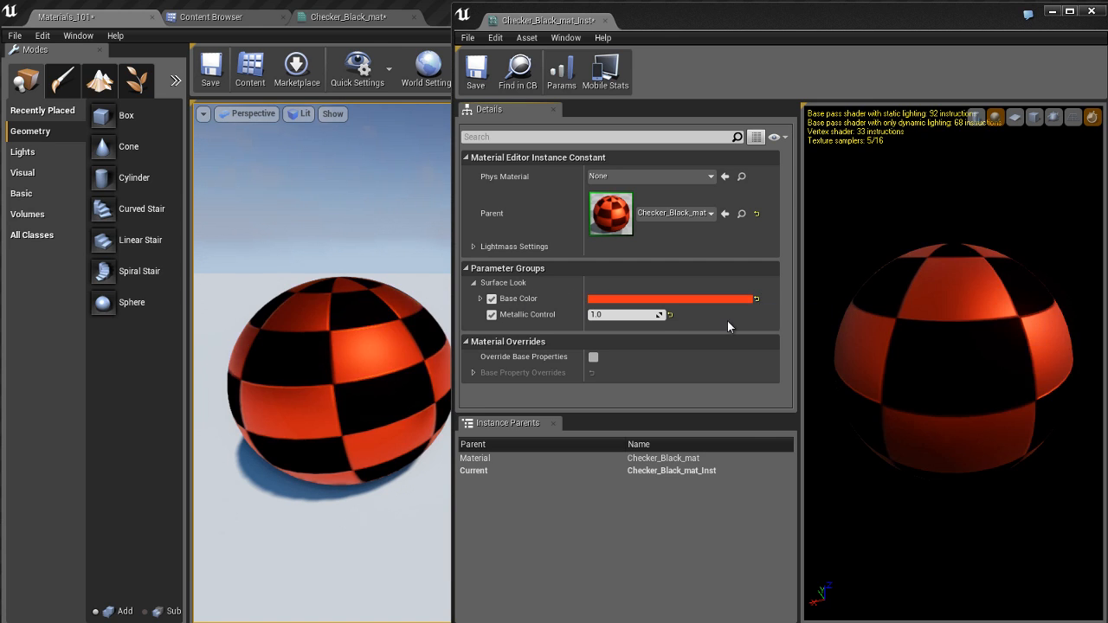
# Step: Try a Metallic Control value of 0.1 on the instance, and reset the parameter to its default
pyautogui.click(613, 314)
pyautogui.write('0.1')
pyautogui.press('Return')
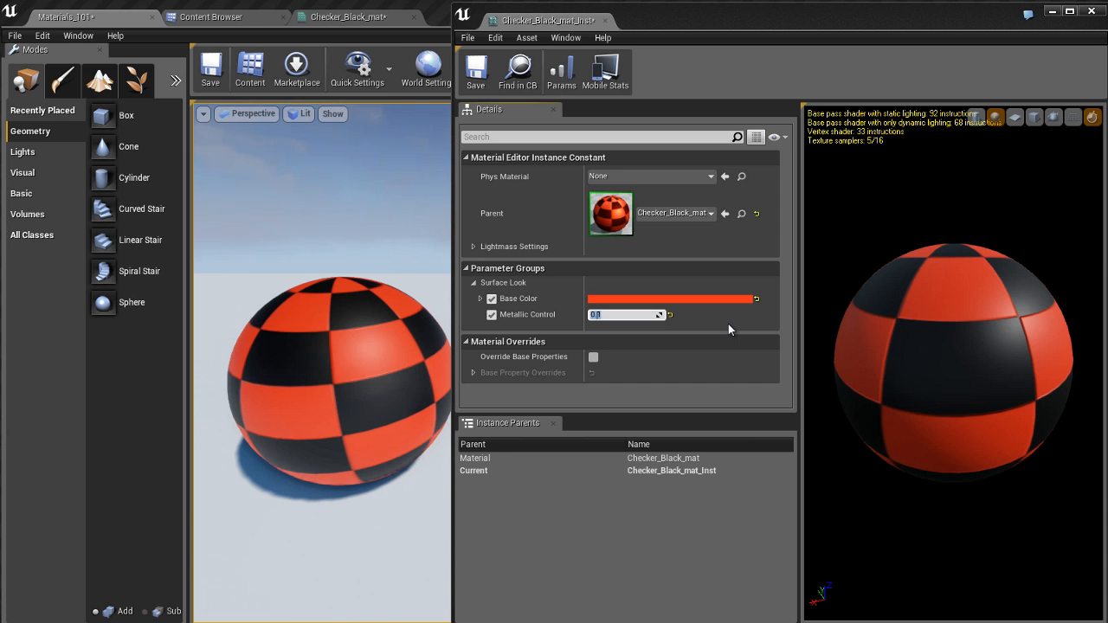
pyautogui.click(728, 324)
pyautogui.click(670, 315)
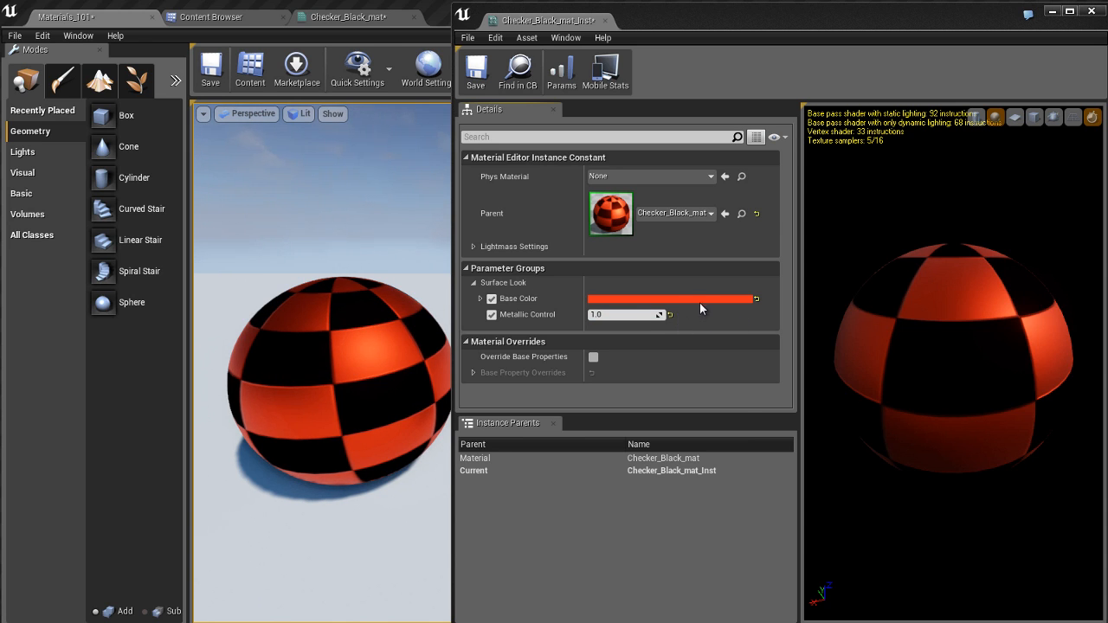
# Step: Set the instance's Base Color to a pale orange with R 1.0, G 0.492, B 0.188
pyautogui.click(699, 299)
pyautogui.moveTo(796, 459); pyautogui.dragTo(842, 445)
pyautogui.moveTo(825, 457); pyautogui.dragTo(837, 437)
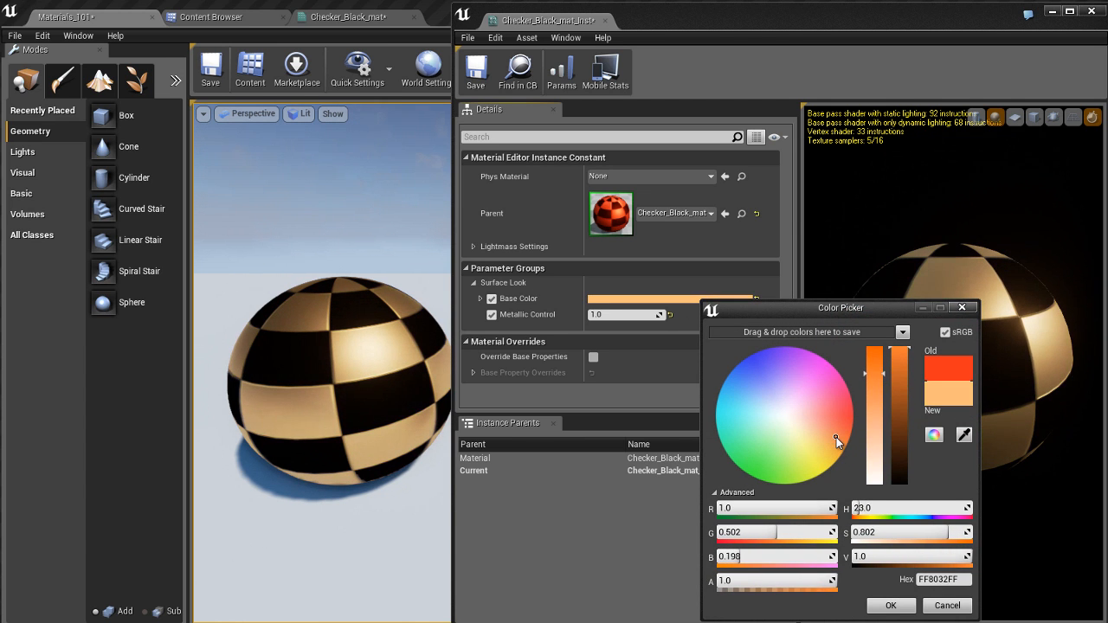
pyautogui.click(898, 607)
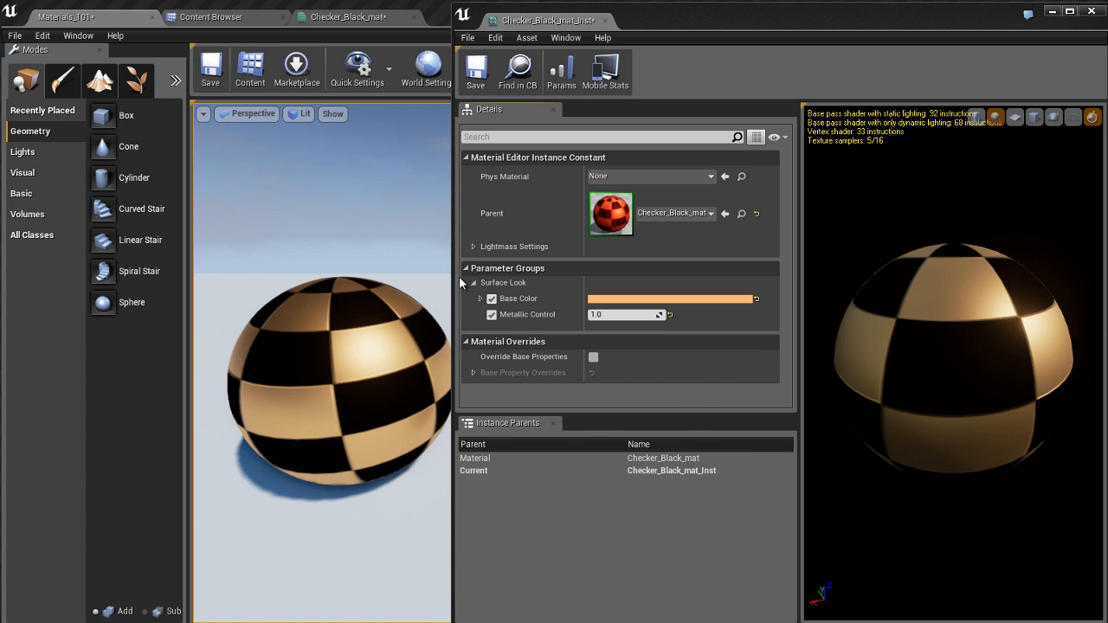
# Step: Uncover more of the level beside the instance window, return to the Checker_Black_mat graph and save all changes
pyautogui.moveTo(452, 276); pyautogui.dragTo(651, 275)
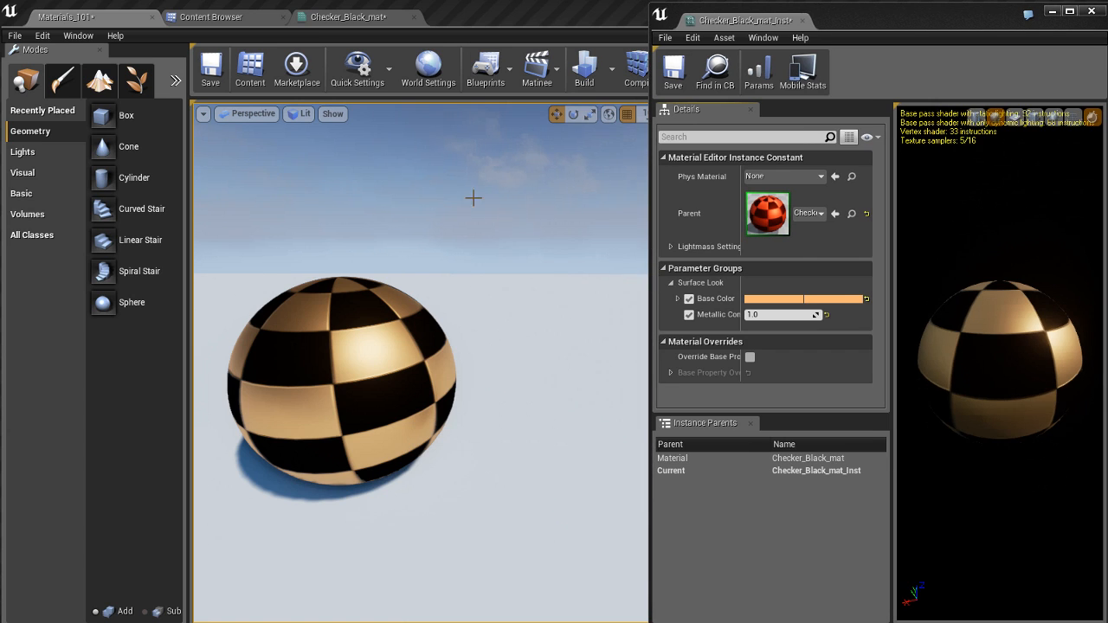
pyautogui.click(342, 18)
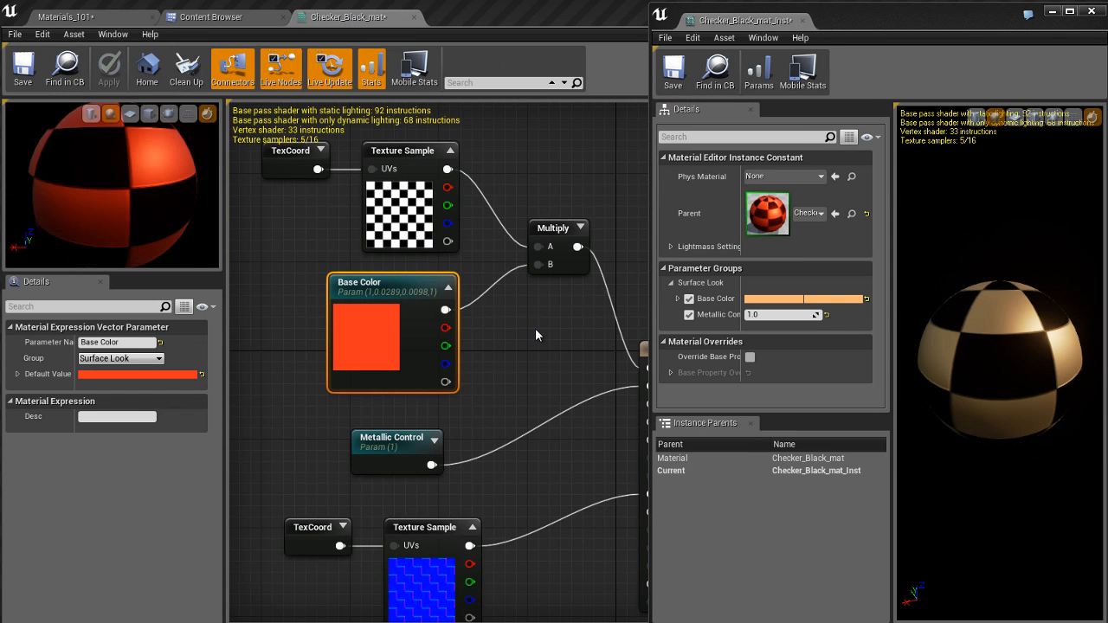
pyautogui.hotkey('ctrl', 'shift', 's')
# Step: Move the Metallic Control node up so it sits closer beneath the Base Color node
pyautogui.moveTo(509, 365); pyautogui.dragTo(483, 302, button='right')
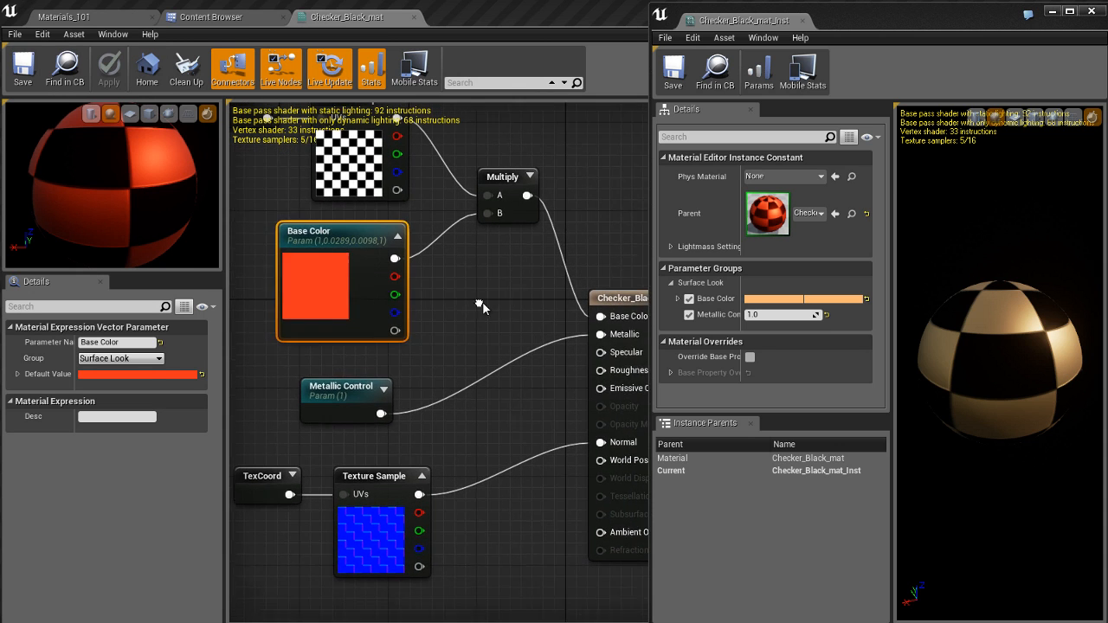
pyautogui.moveTo(368, 378); pyautogui.dragTo(368, 355)
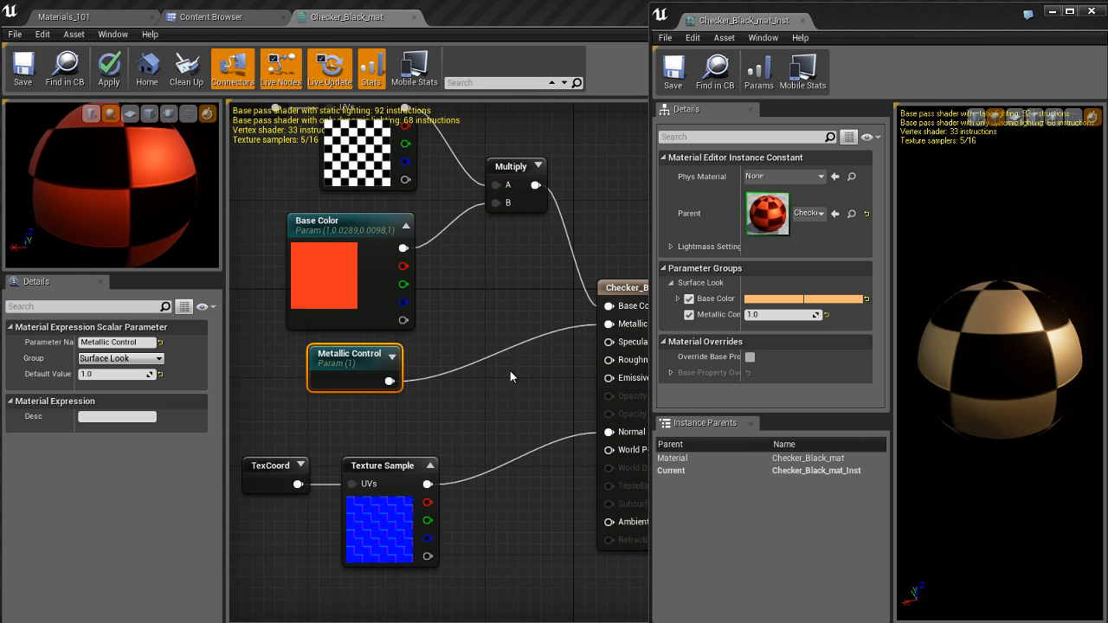
# Step: Feed the material's Roughness input from a new Constant node
pyautogui.moveTo(511, 374); pyautogui.dragTo(524, 357, button='right')
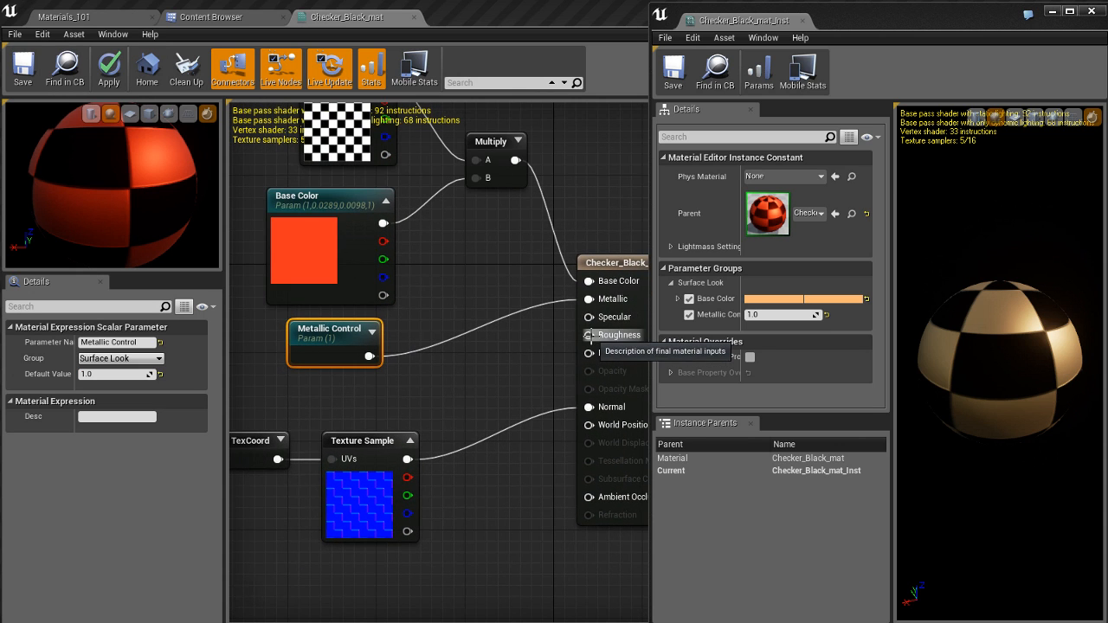
pyautogui.moveTo(389, 405); pyautogui.dragTo(400, 393, button='right')
pyautogui.moveTo(599, 321); pyautogui.dragTo(383, 376)
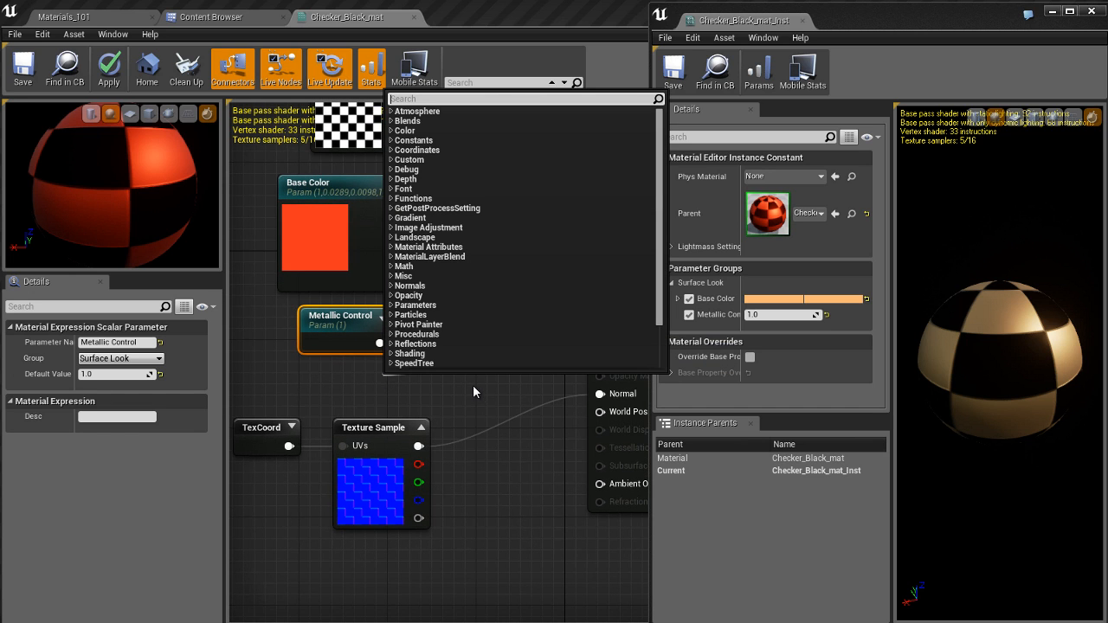
pyautogui.write('1')
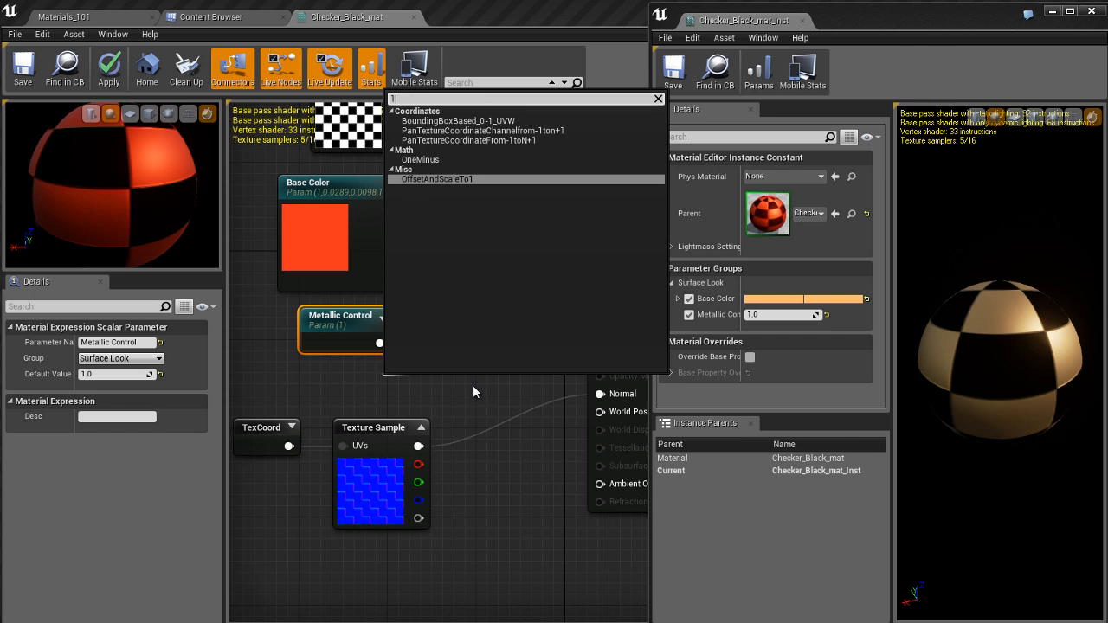
pyautogui.press('BackSpace')
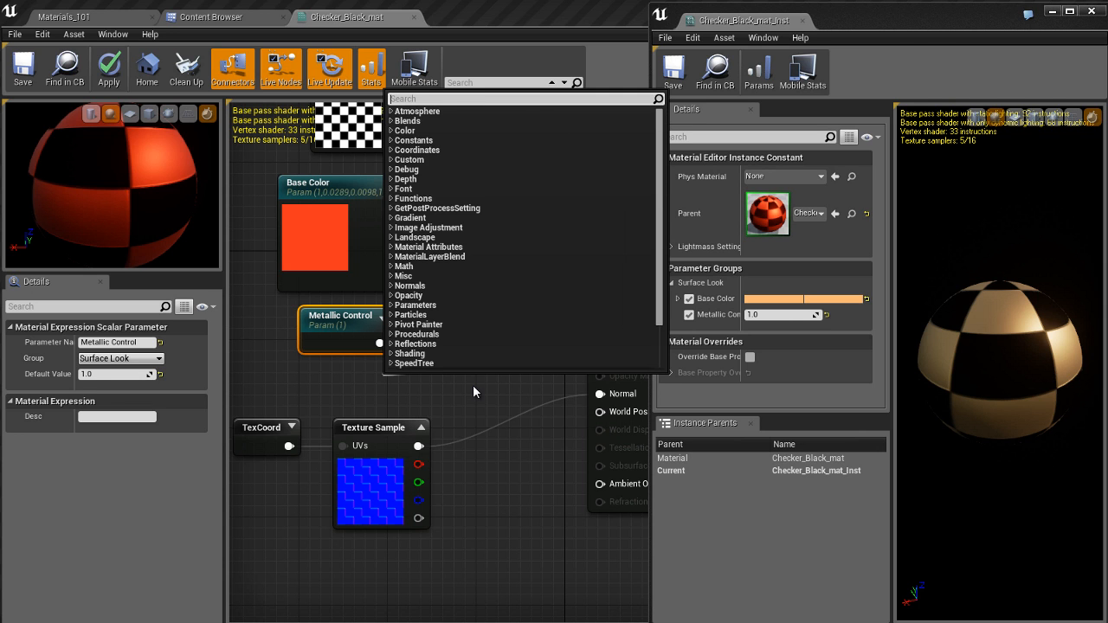
pyautogui.write('constan')
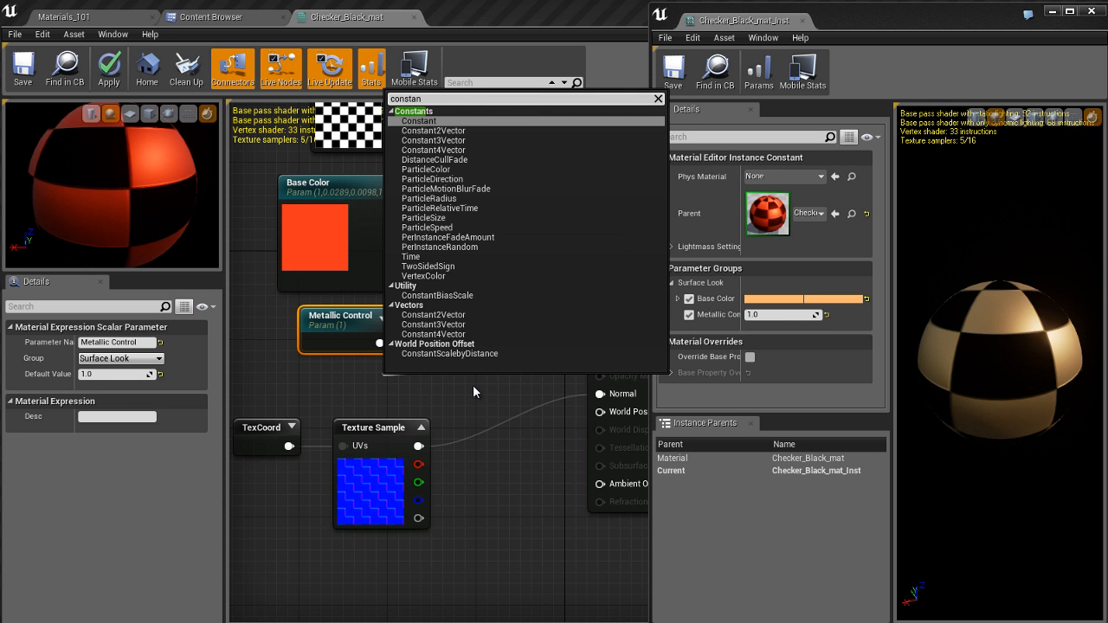
pyautogui.press('Return')
pyautogui.click(472, 384)
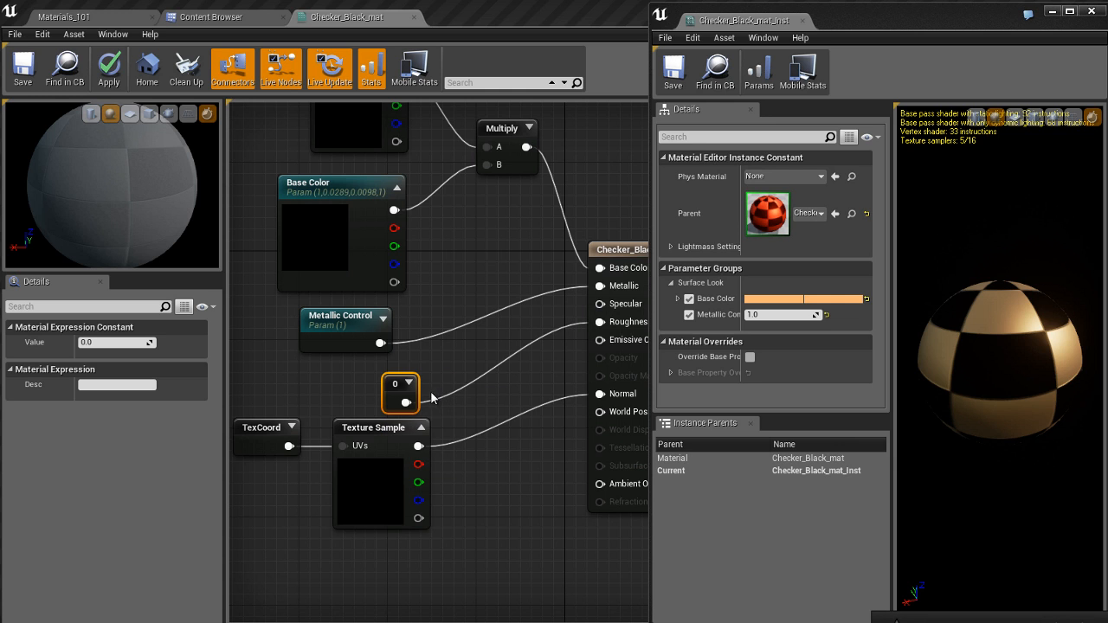
# Step: Convert the new constant into a parameter and name it Roughness
pyautogui.rightClick(399, 386)
pyautogui.click(460, 394)
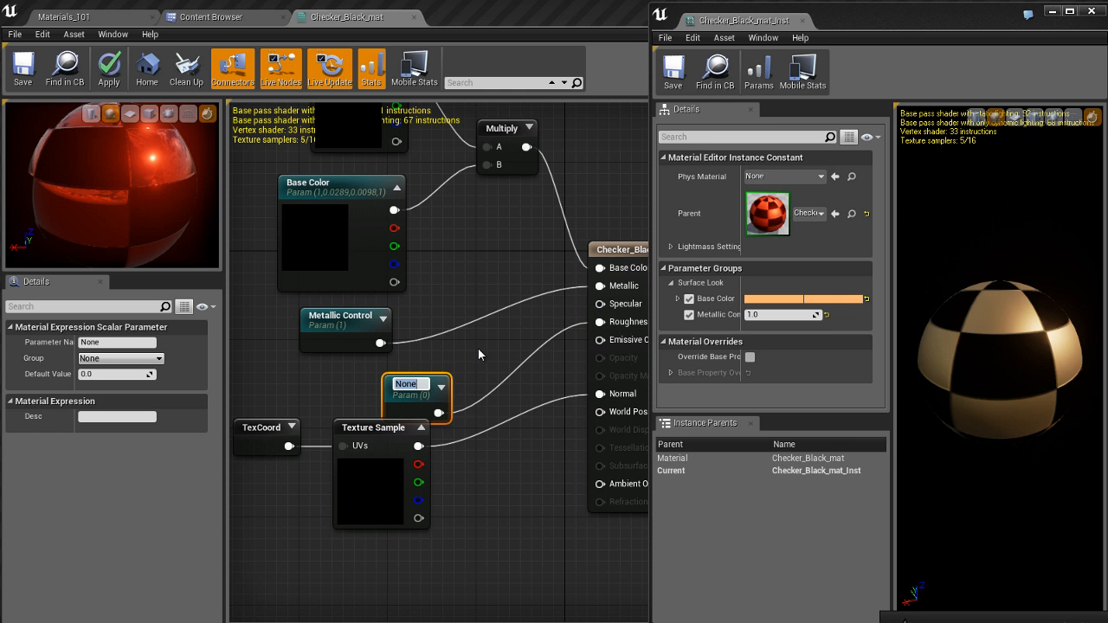
pyautogui.write('Roughness')
pyautogui.press('Return')
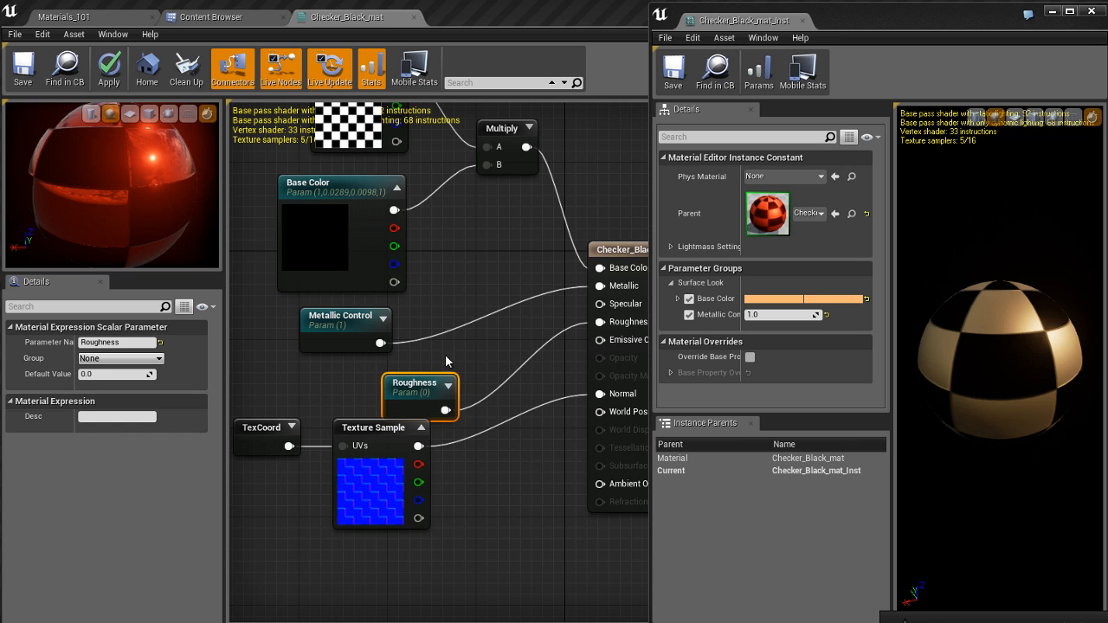
# Step: Place the Roughness node directly beneath Metallic Control and move the normal map's TexCoord and Texture Sample nodes further down
pyautogui.moveTo(431, 386); pyautogui.dragTo(358, 374)
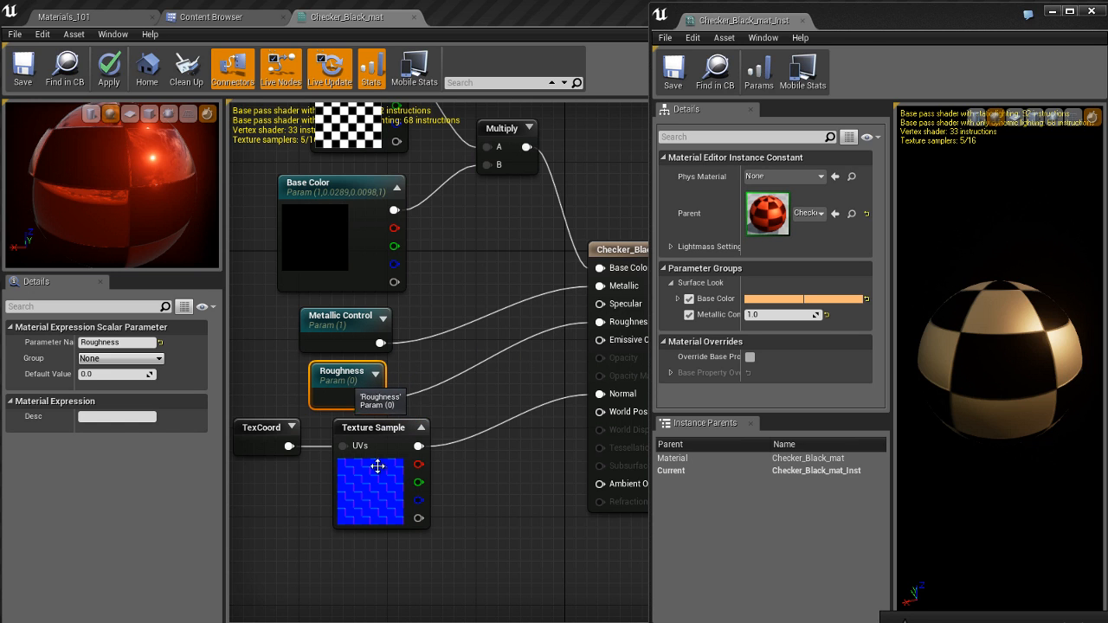
pyautogui.moveTo(279, 510); pyautogui.dragTo(371, 535)
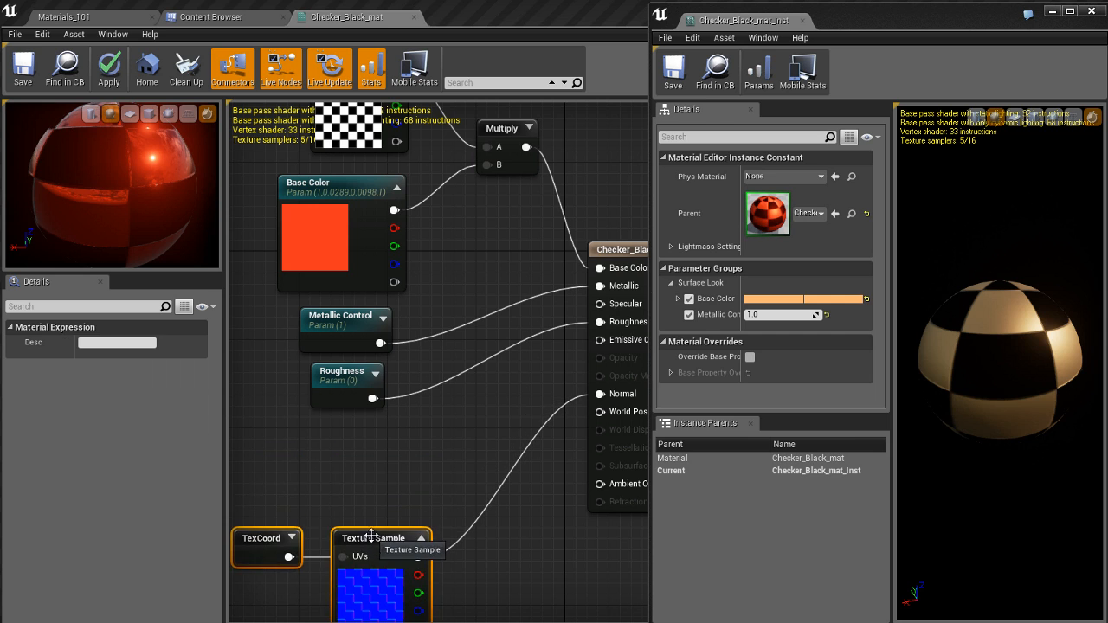
pyautogui.click(382, 463)
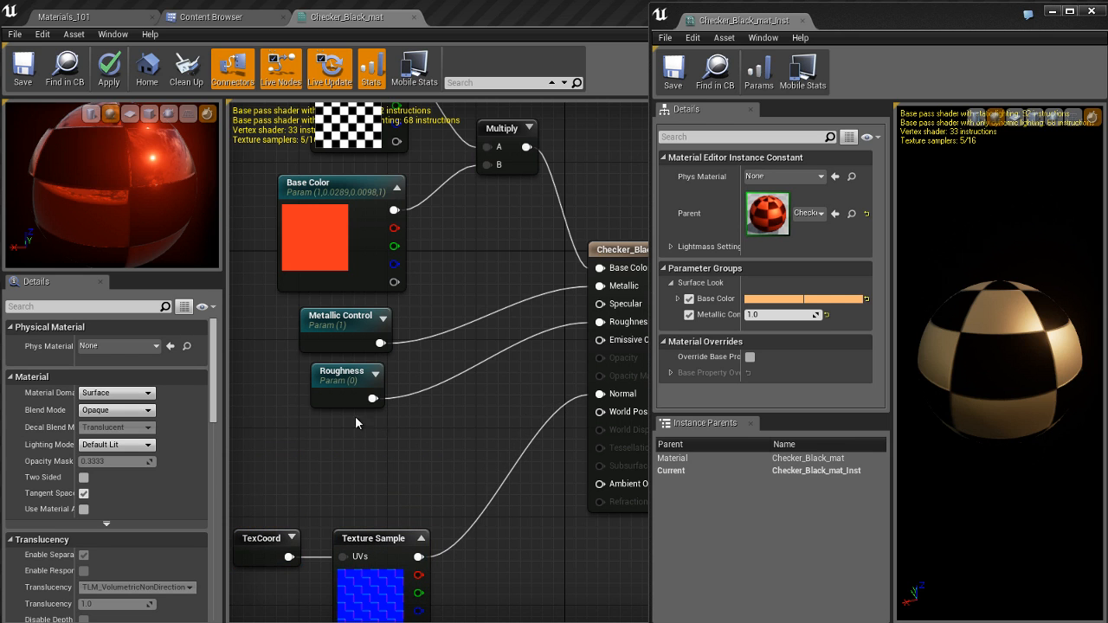
# Step: Assign the Roughness parameter to the Surface Look group and apply the changes to Checker_Black_mat
pyautogui.click(350, 374)
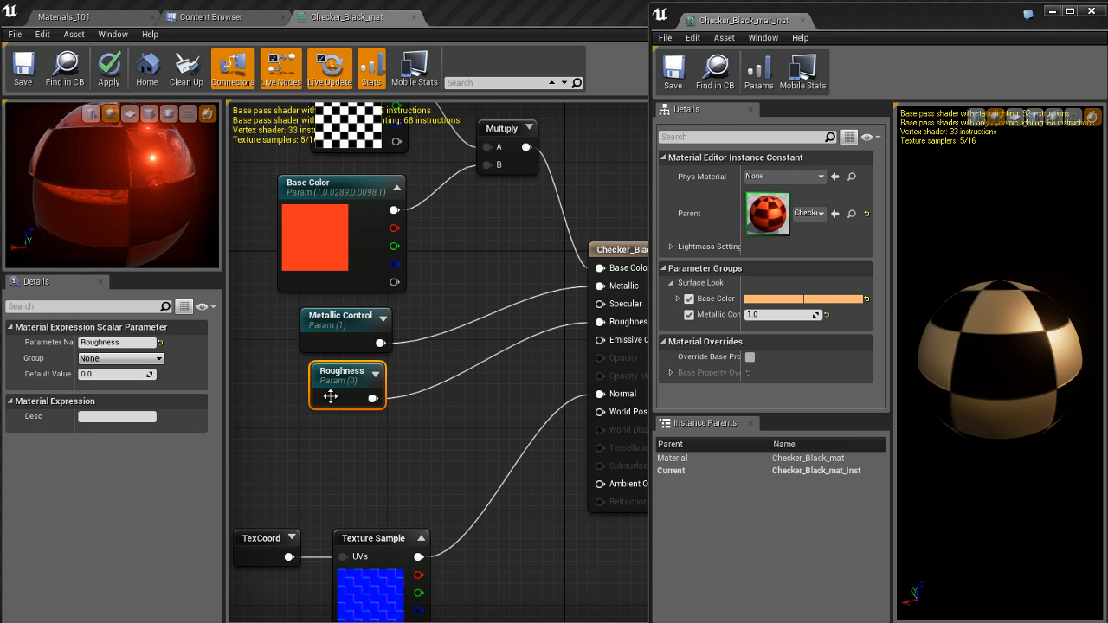
pyautogui.press('Return')
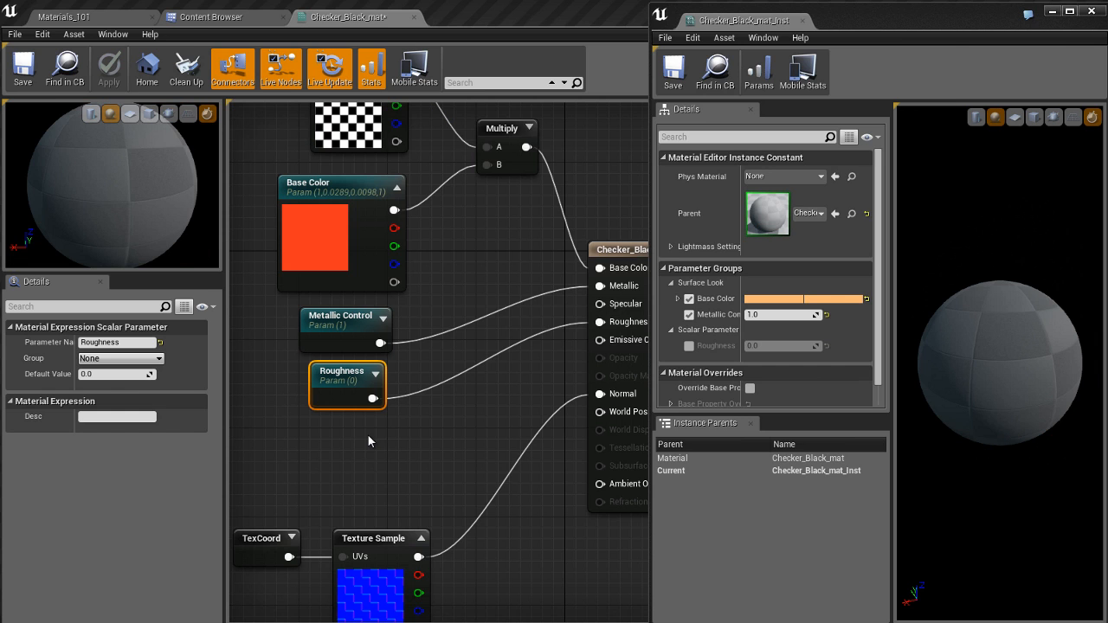
pyautogui.click(146, 358)
pyautogui.click(102, 369)
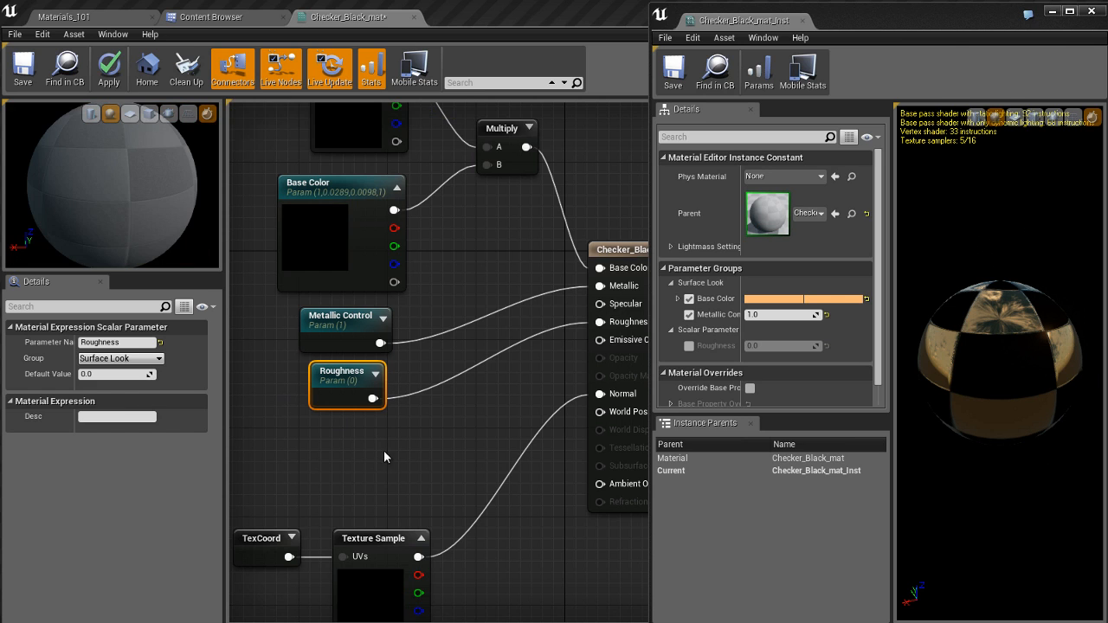
pyautogui.click(353, 431)
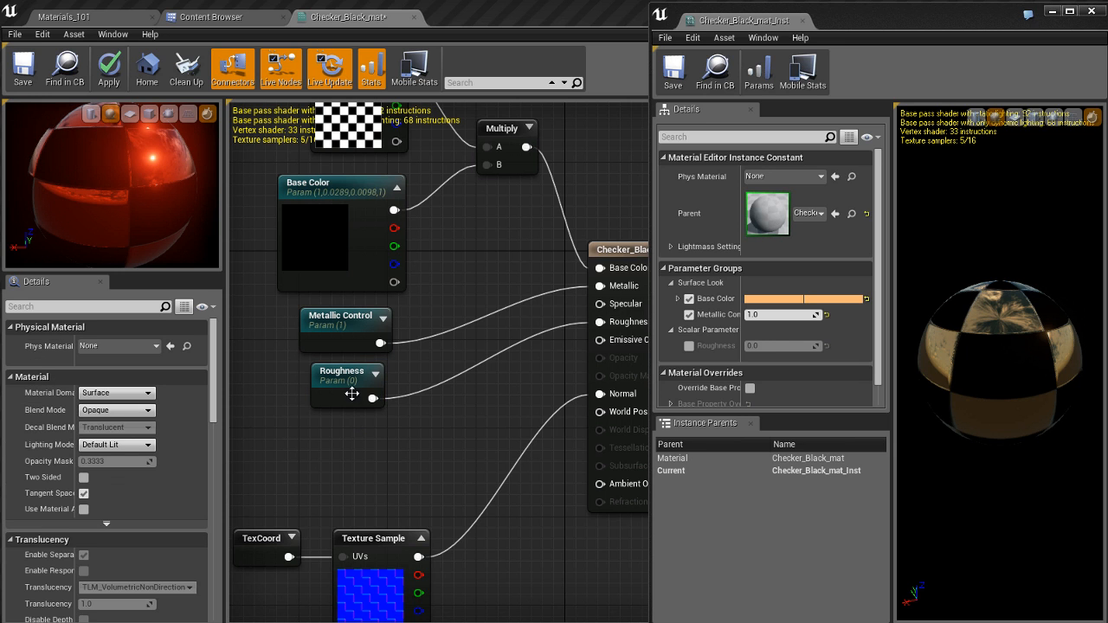
pyautogui.click(353, 391)
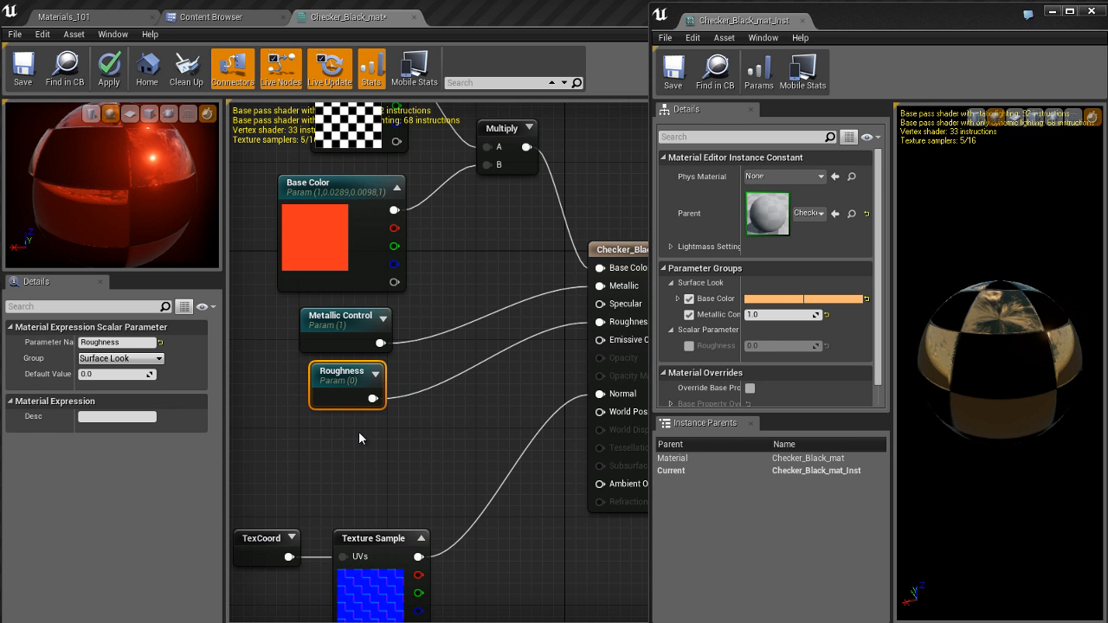
pyautogui.click(358, 431)
pyautogui.press('Return')
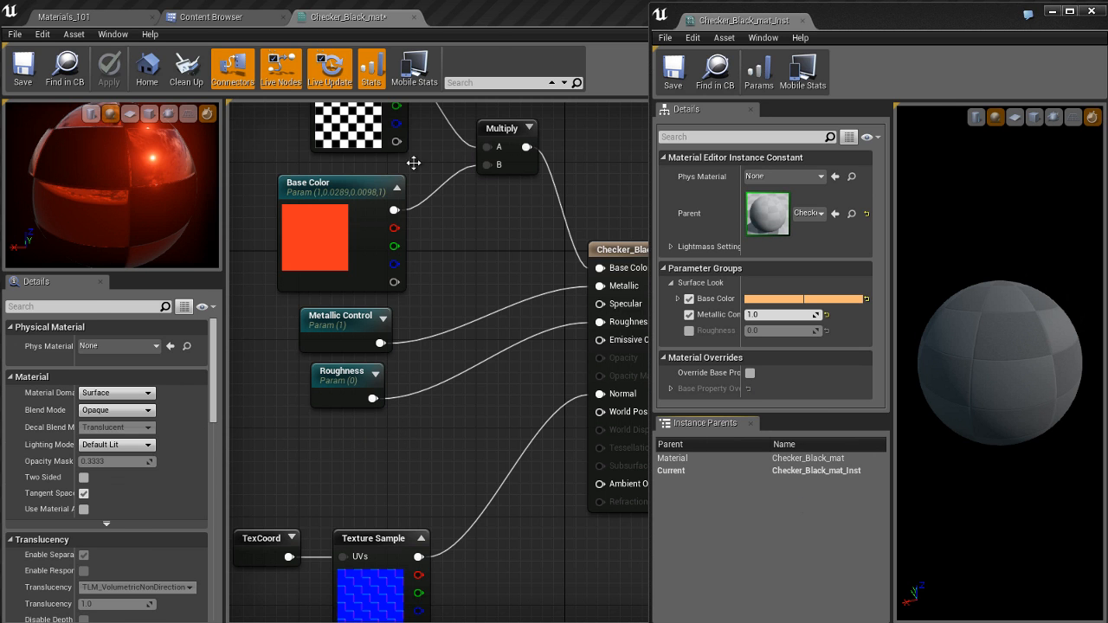
# Step: Show the Materials_101 level beside the instance and enable the instance's Roughness parameter
pyautogui.click(116, 20)
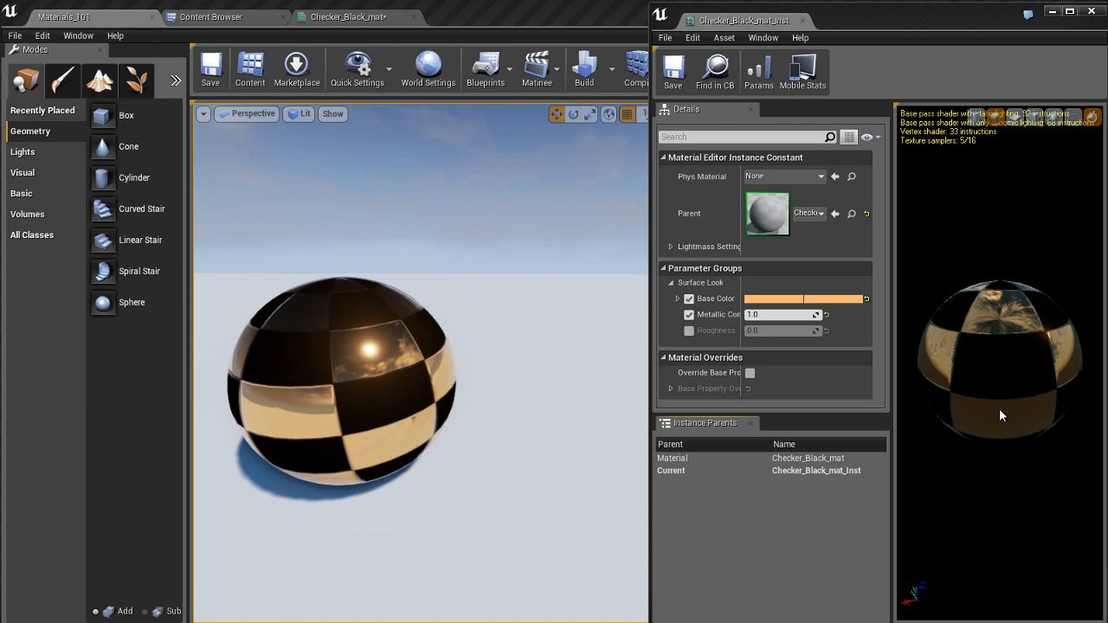
pyautogui.moveTo(999, 409)
pyautogui.mouseDown()
pyautogui.moveTo(1012, 409)
pyautogui.moveTo(1005, 391)
pyautogui.mouseUp()
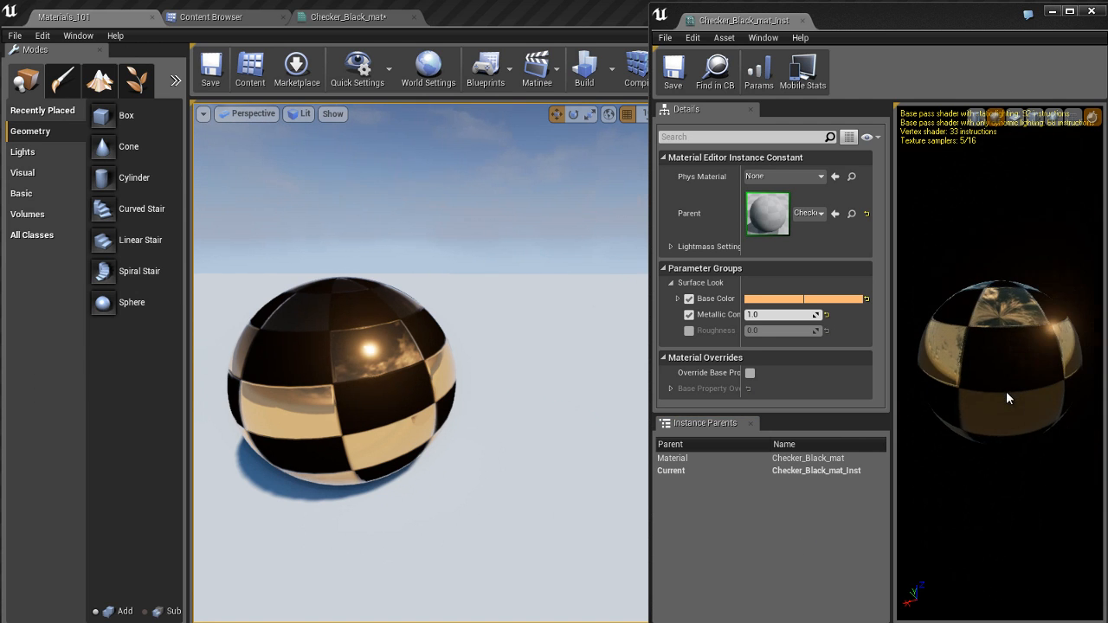
pyautogui.click(690, 331)
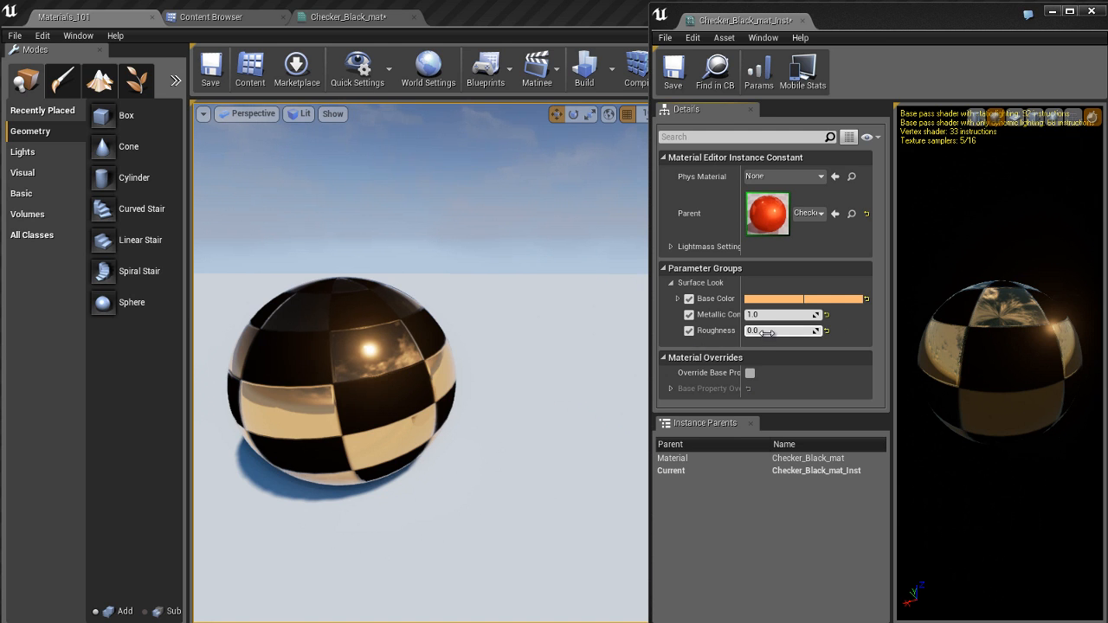
# Step: Try Roughness values of about 0.15 and 0.5 on the instance
pyautogui.moveTo(774, 331); pyautogui.dragTo(781, 337)
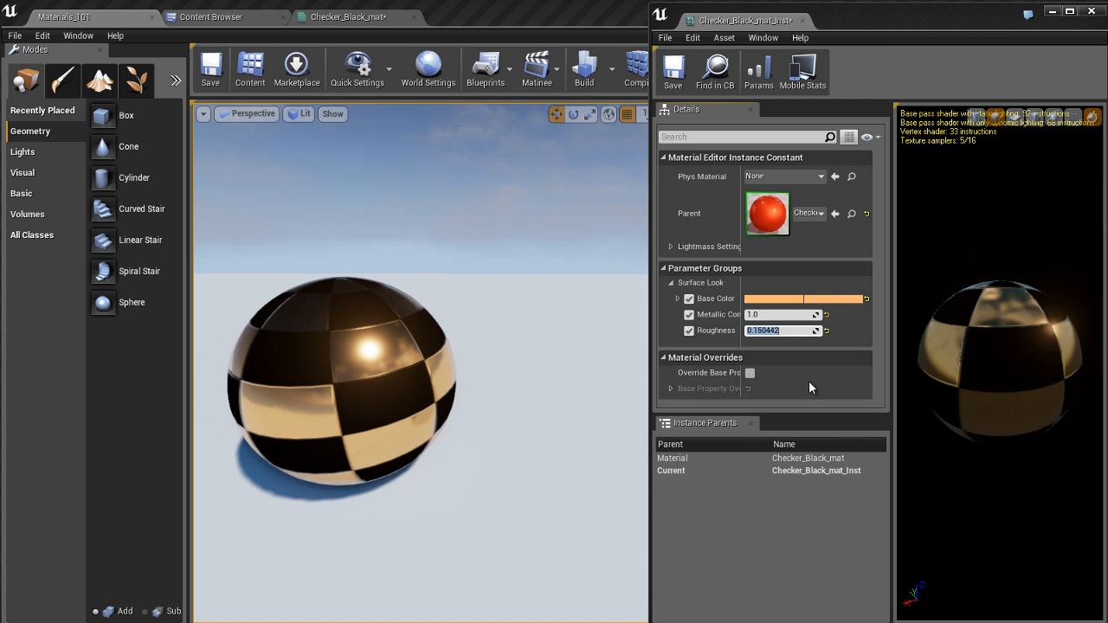
pyautogui.write('0.5')
pyautogui.press('Return')
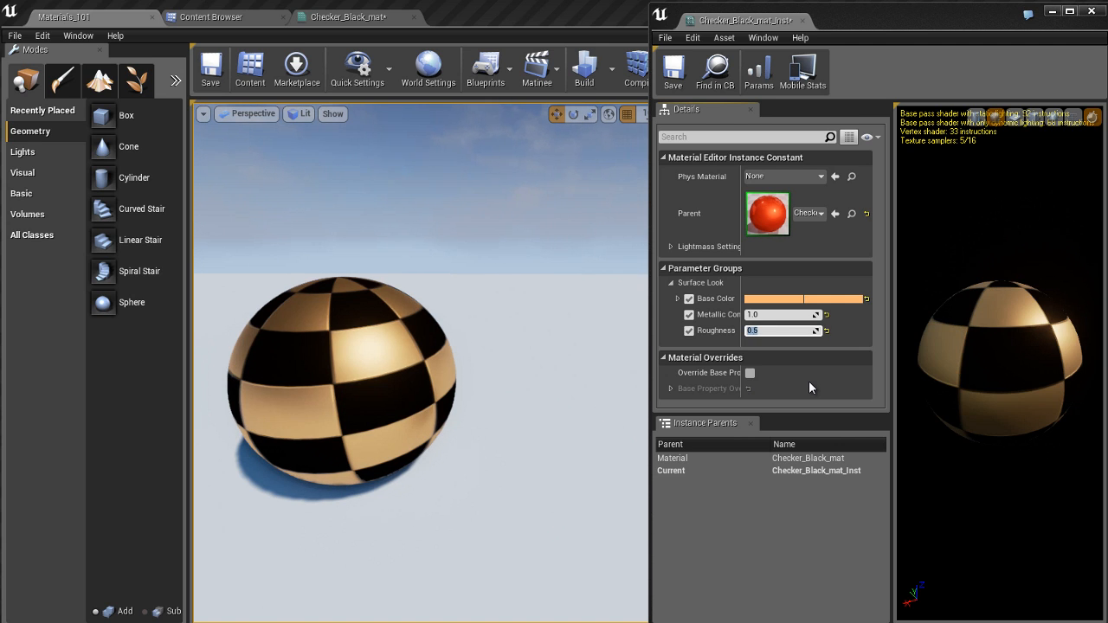
# Step: Set the instance's Roughness to 0.1 and save all changes
pyautogui.write('.1')
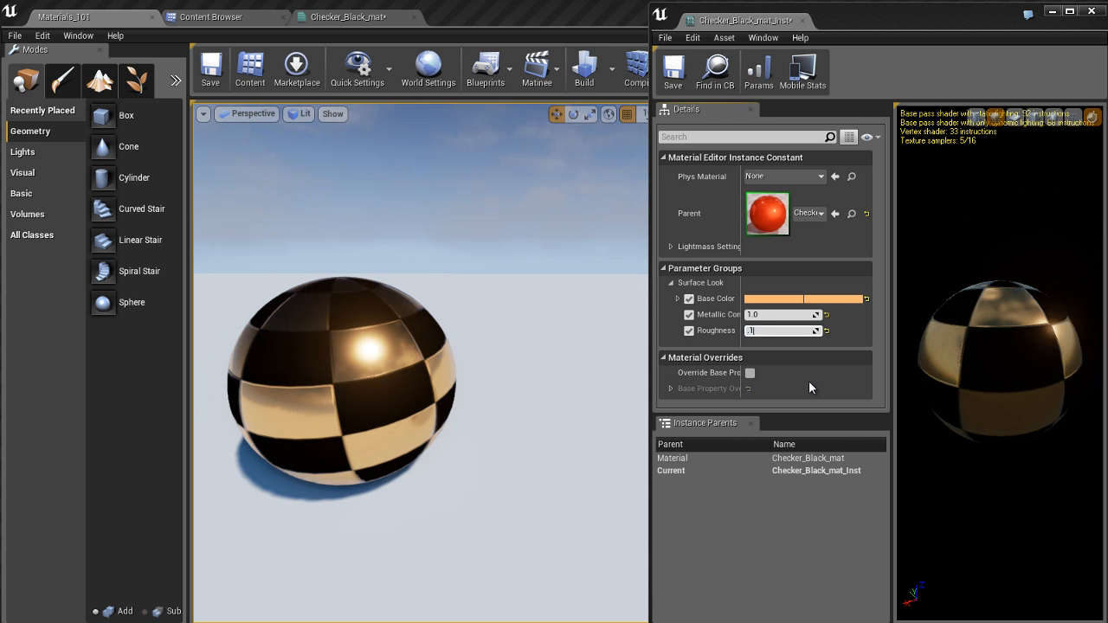
pyautogui.press('Return')
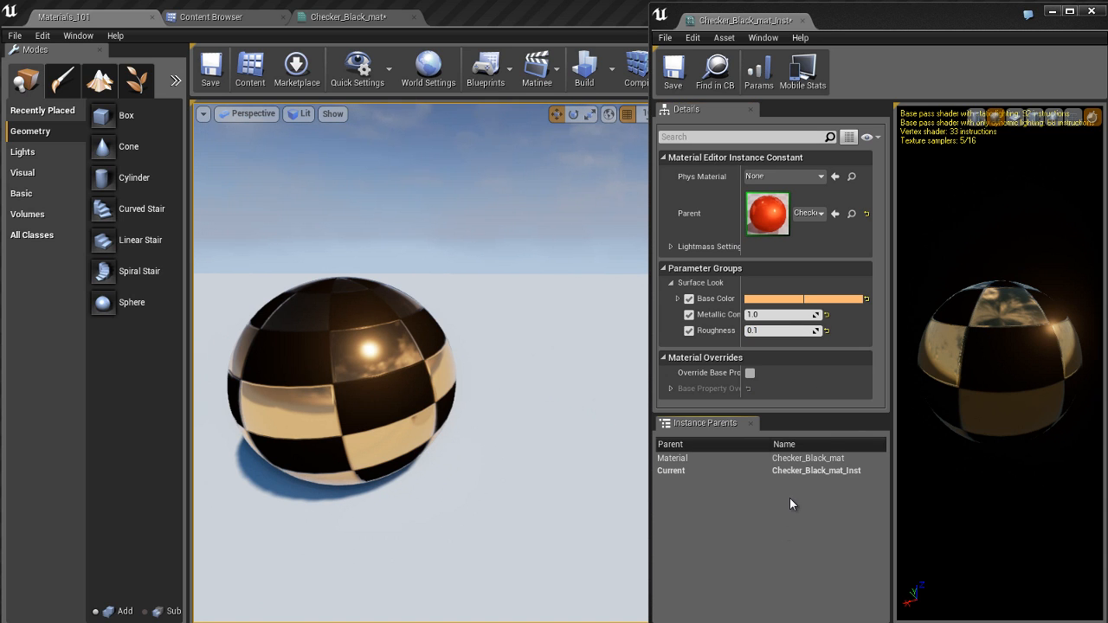
pyautogui.hotkey('ctrl', 's')
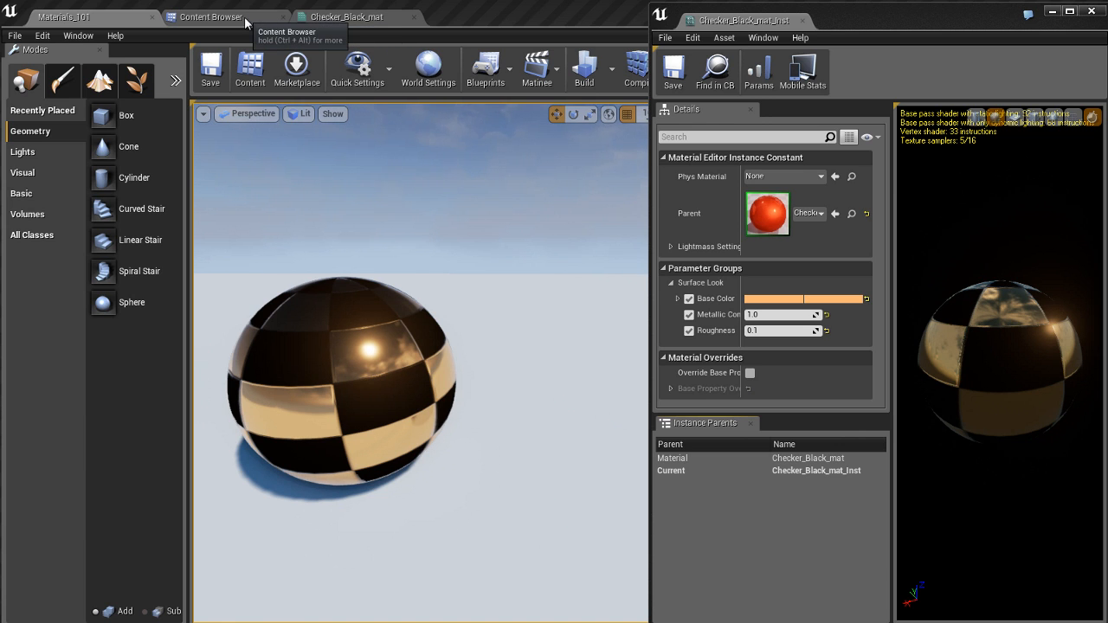
# Step: In the Checker_Black_mat graph, move the "funky stuff" comment group next to the main network's normal map nodes
pyautogui.click(349, 24)
pyautogui.moveTo(446, 439); pyautogui.dragTo(489, 395, button='right')
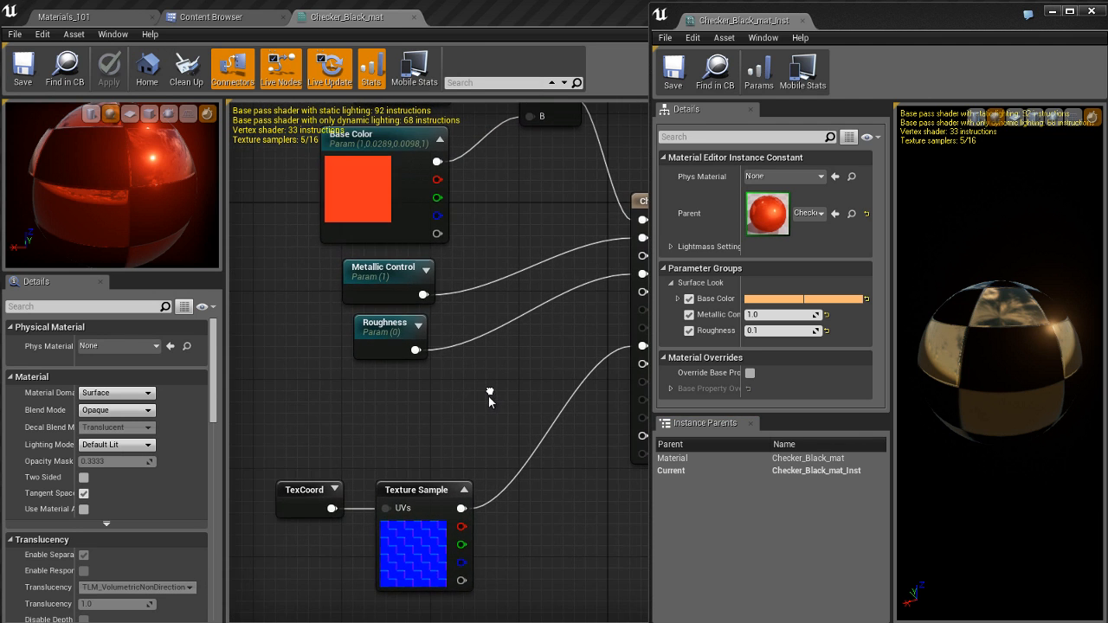
pyautogui.scroll(-5, 450, 391)
pyautogui.moveTo(260, 457); pyautogui.dragTo(633, 325, button='right')
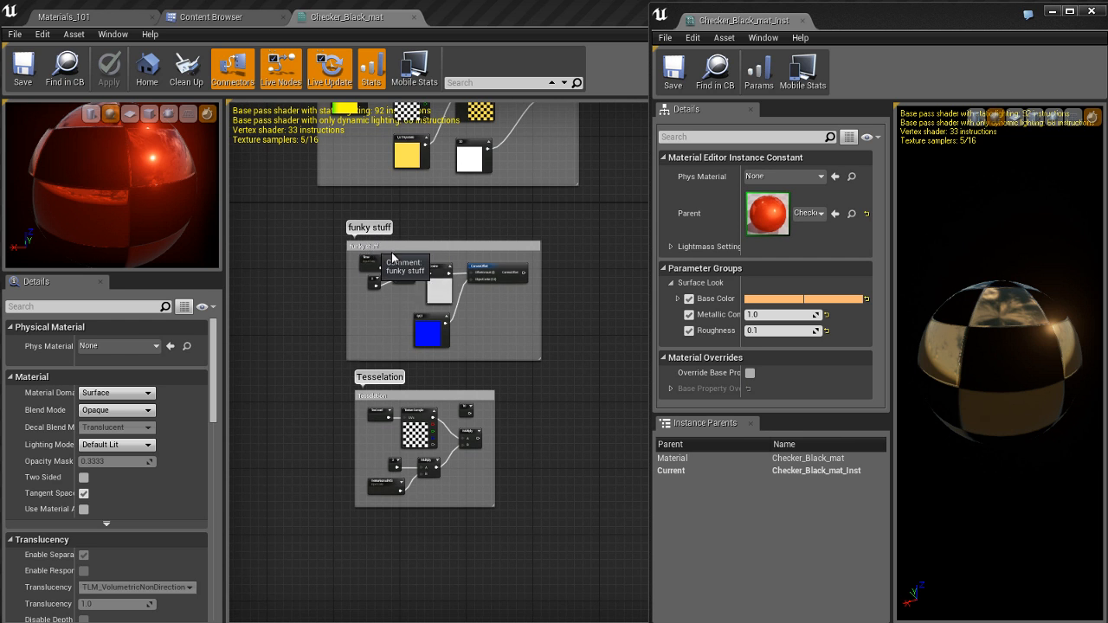
pyautogui.moveTo(373, 249); pyautogui.dragTo(512, 257)
pyautogui.moveTo(431, 254); pyautogui.dragTo(188, 310, button='right')
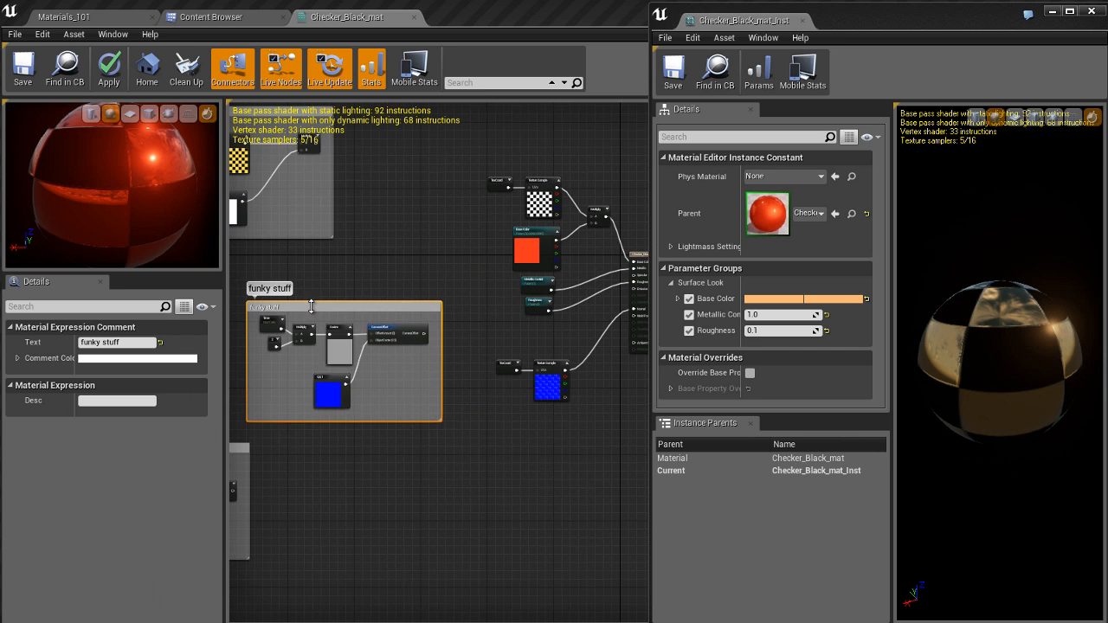
pyautogui.moveTo(391, 386); pyautogui.dragTo(440, 369)
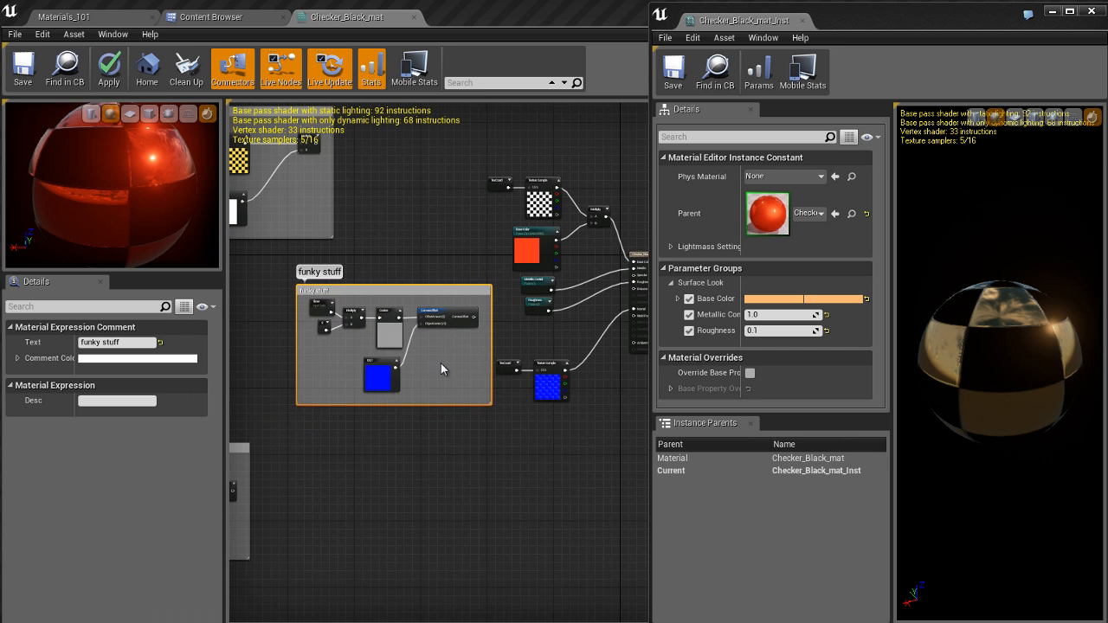
pyautogui.scroll(5, 441, 364)
pyautogui.moveTo(447, 360); pyautogui.dragTo(320, 429, button='right')
pyautogui.moveTo(538, 366); pyautogui.dragTo(392, 390, button='right')
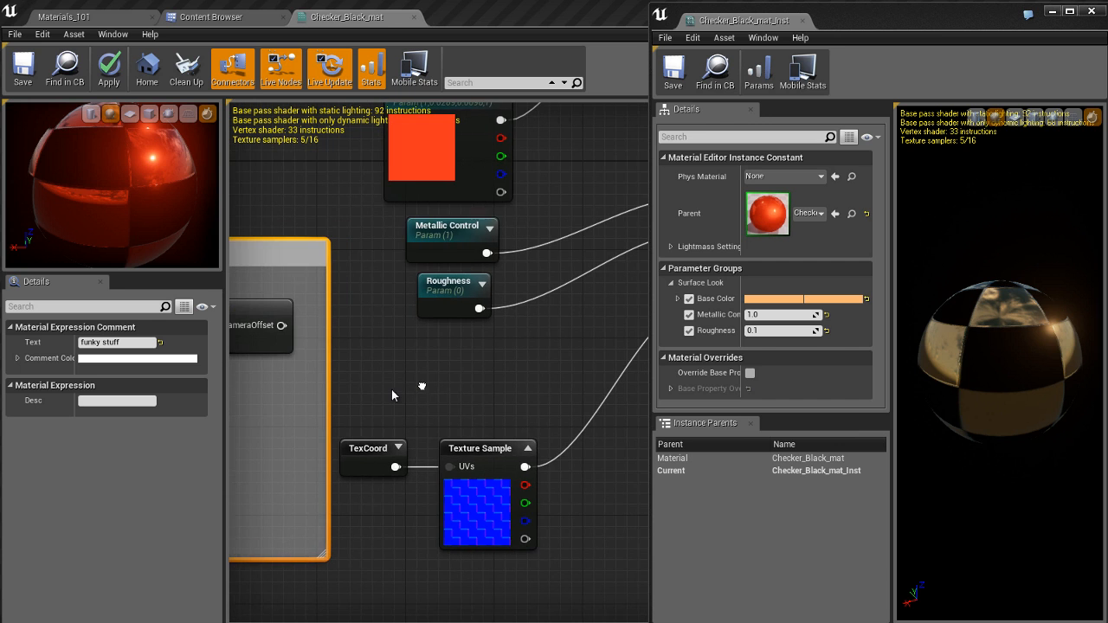
pyautogui.scroll(-5, 515, 366)
pyautogui.scroll(2, 512, 369)
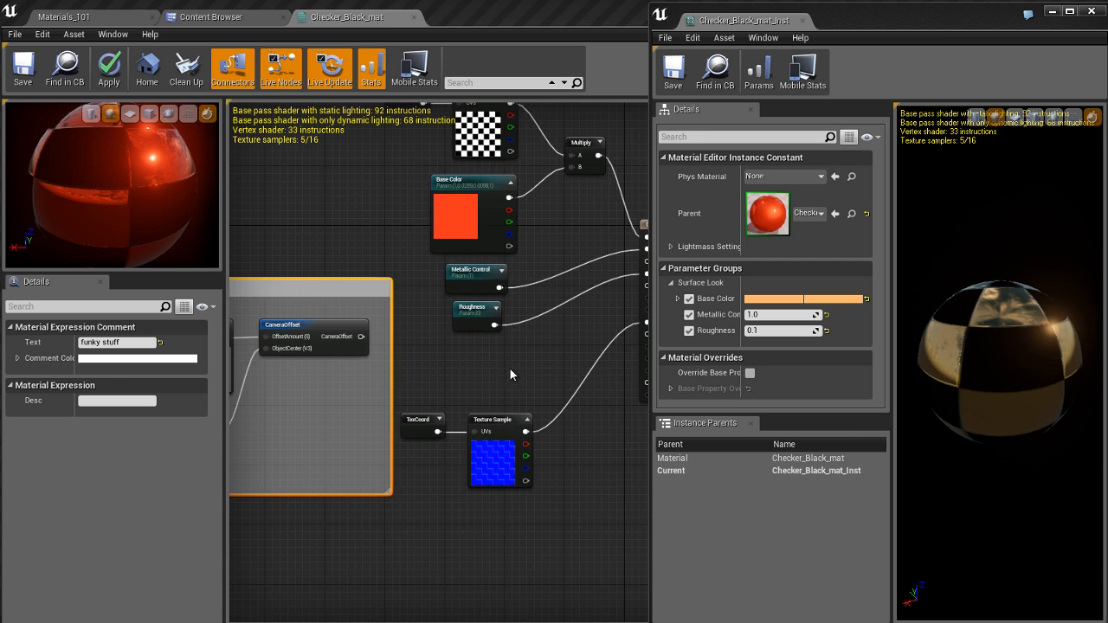
# Step: Connect the CameraOffset output to World Position Offset, apply the material and show the Materials_101 level
pyautogui.moveTo(510, 369); pyautogui.dragTo(392, 368, button='right')
pyautogui.moveTo(273, 335); pyautogui.dragTo(571, 334)
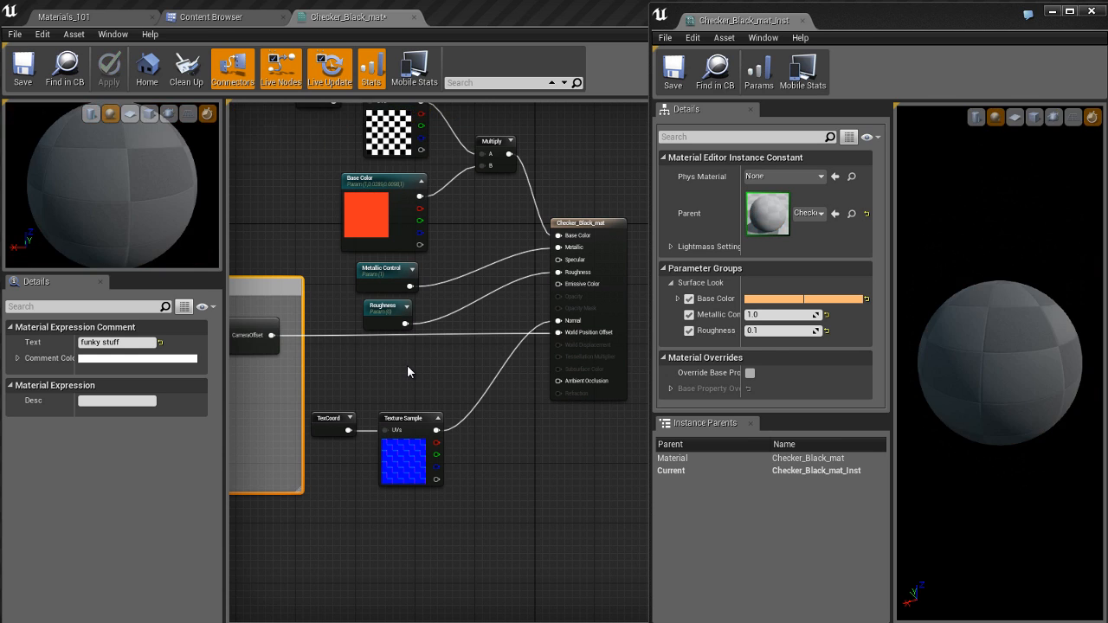
pyautogui.click(232, 18)
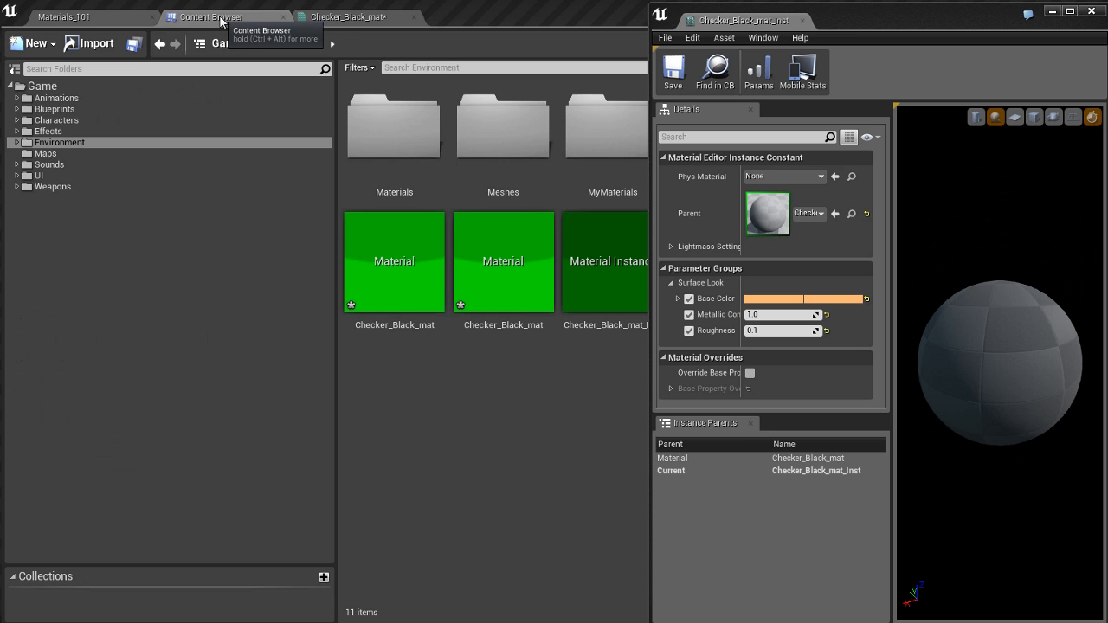
pyautogui.click(121, 17)
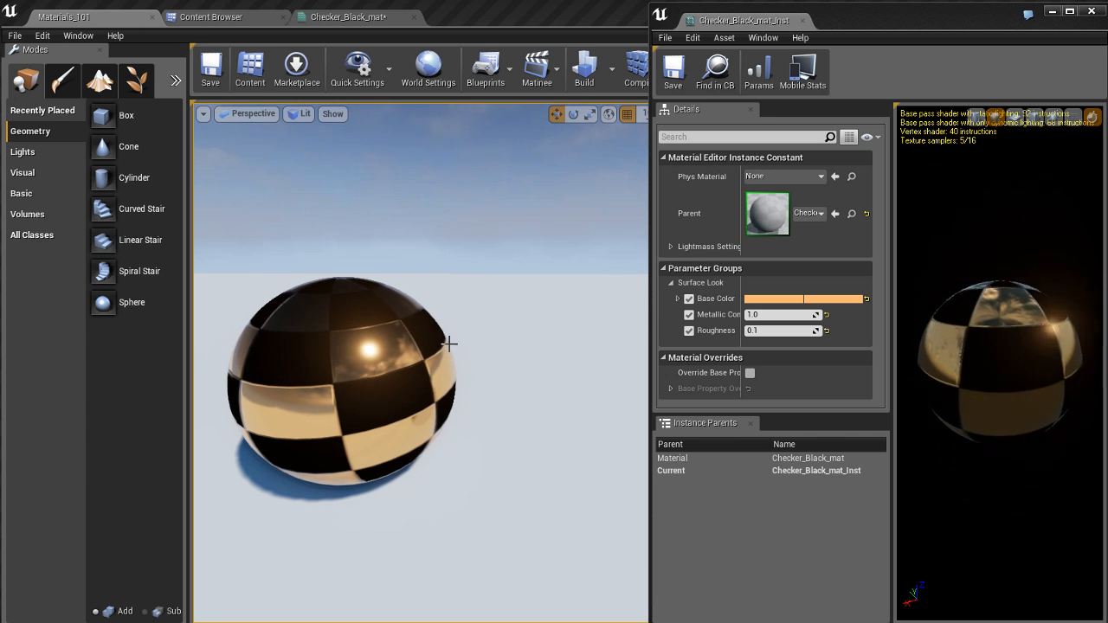
# Step: Return to the Checker_Black_mat graph and examine the "funky stuff" node chain from Time through Cosine to CameraOffset and onward
pyautogui.click(336, 17)
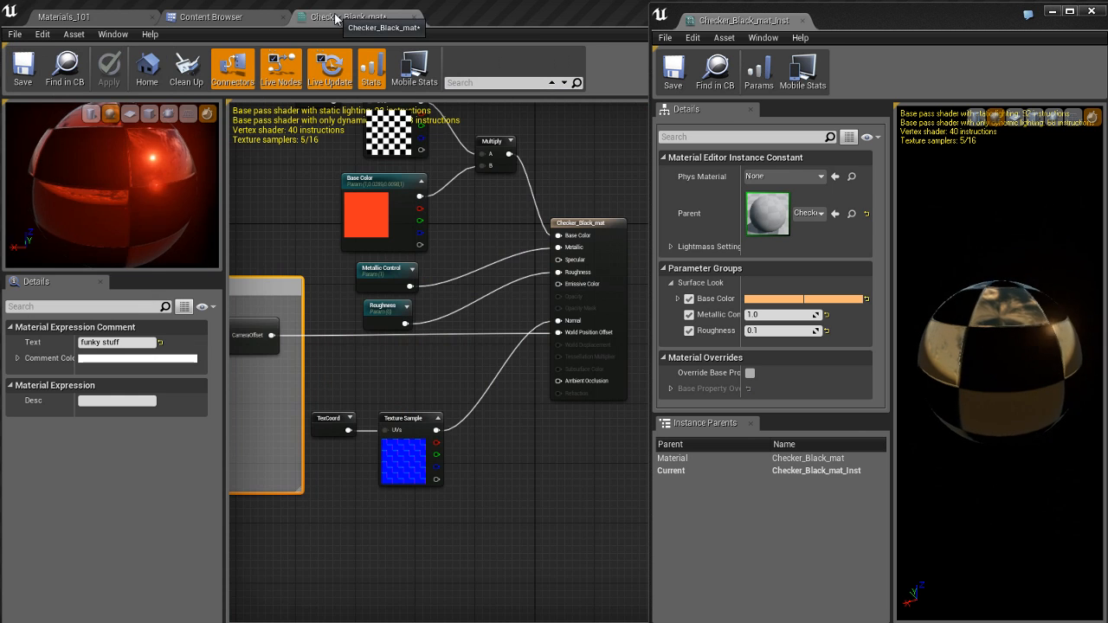
pyautogui.scroll(3, 377, 371)
pyautogui.moveTo(399, 414); pyautogui.dragTo(523, 411, button='right')
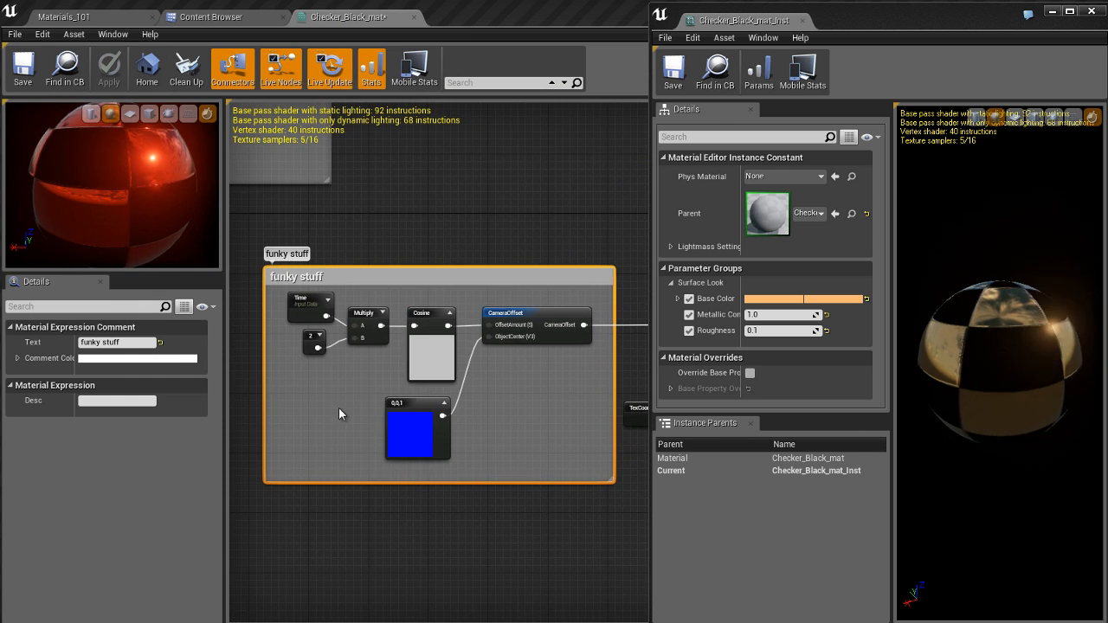
pyautogui.moveTo(339, 408); pyautogui.dragTo(413, 419, button='right')
pyautogui.scroll(3, 412, 397)
pyautogui.moveTo(539, 409); pyautogui.dragTo(385, 415, button='right')
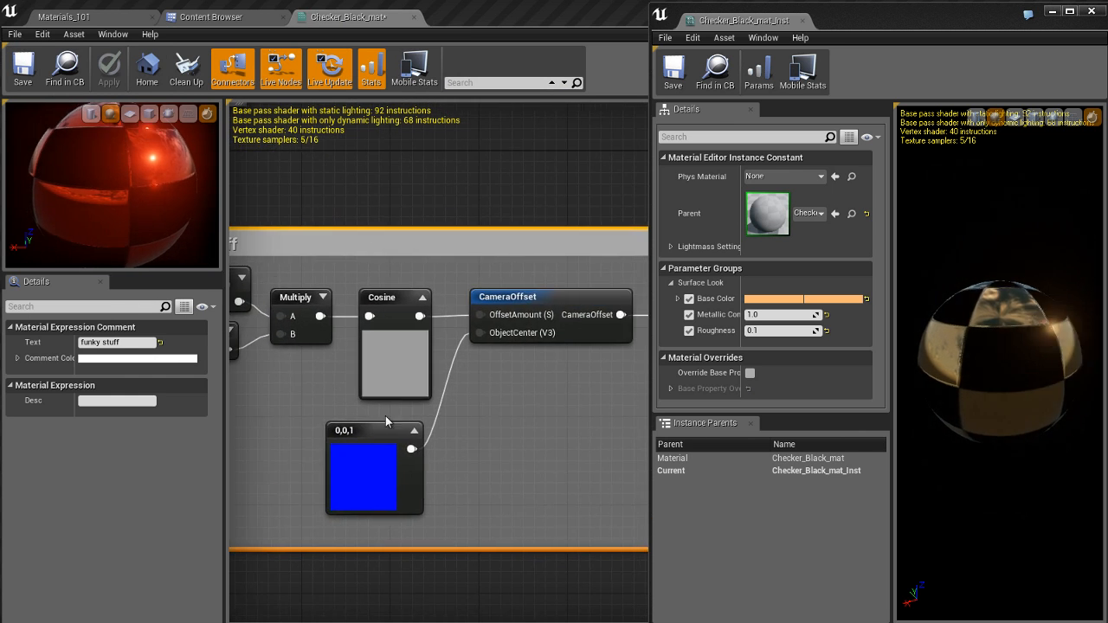
pyautogui.moveTo(524, 396); pyautogui.dragTo(501, 419, button='right')
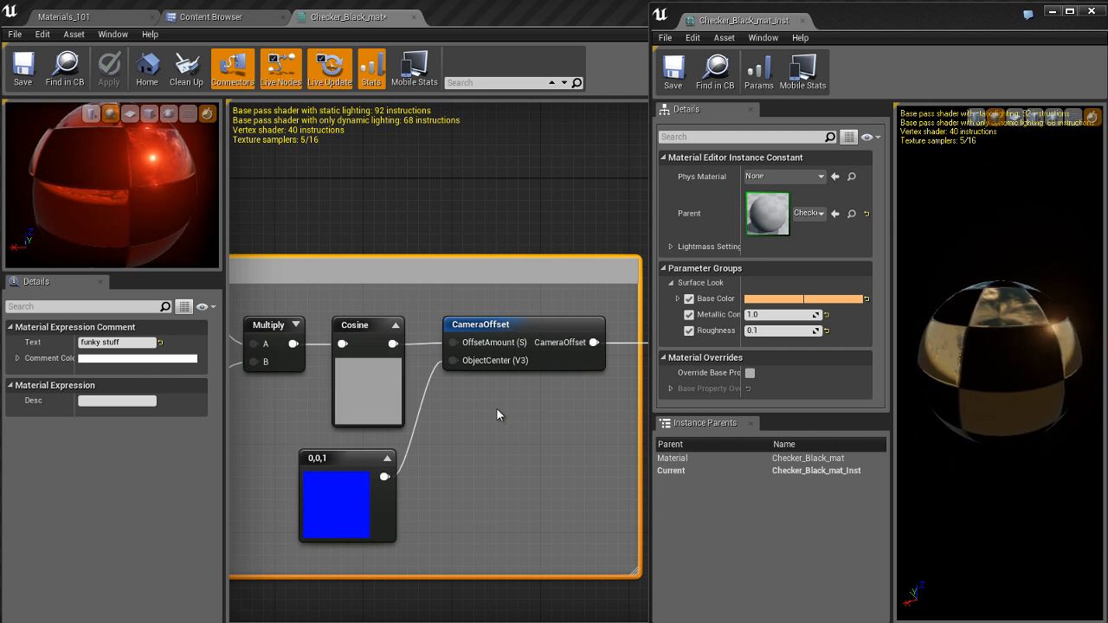
pyautogui.click(370, 354)
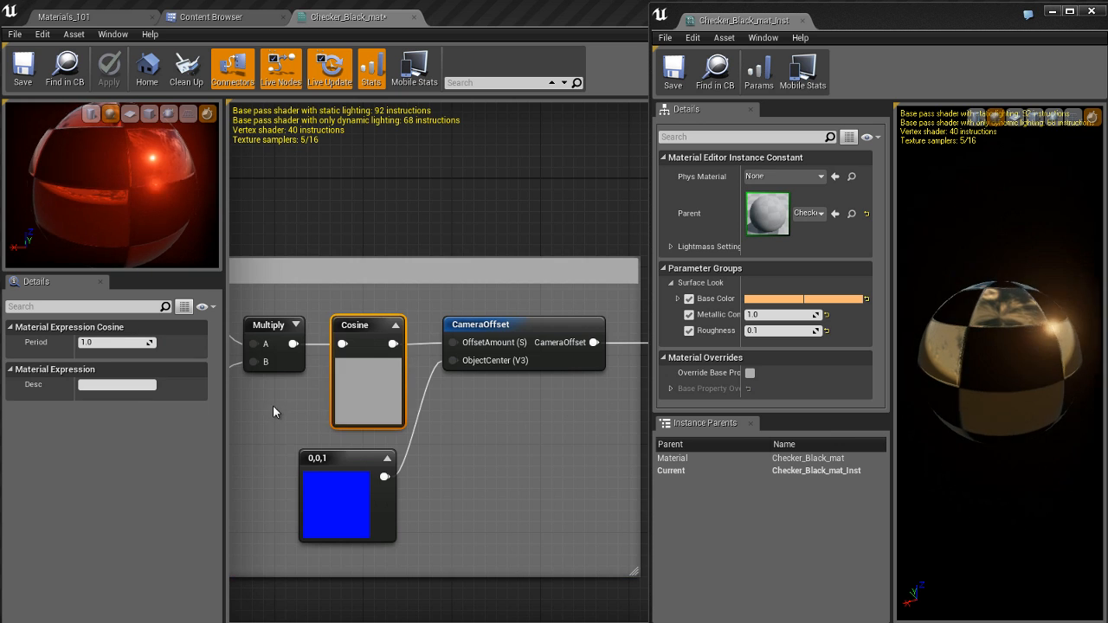
pyautogui.moveTo(272, 405); pyautogui.dragTo(304, 396, button='right')
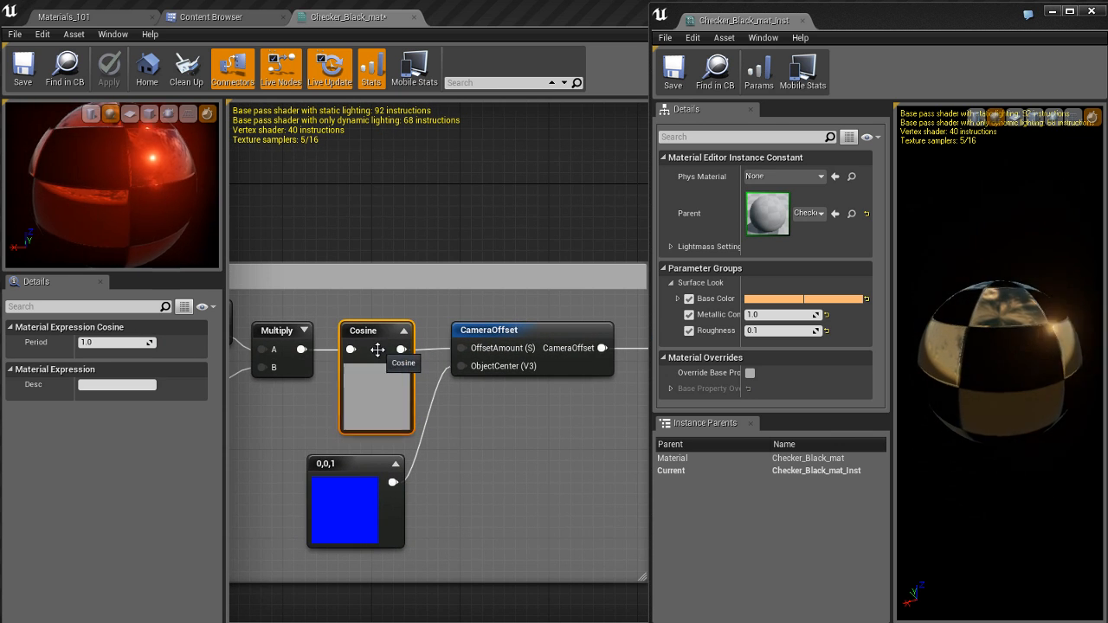
pyautogui.moveTo(496, 429); pyautogui.dragTo(474, 426, button='right')
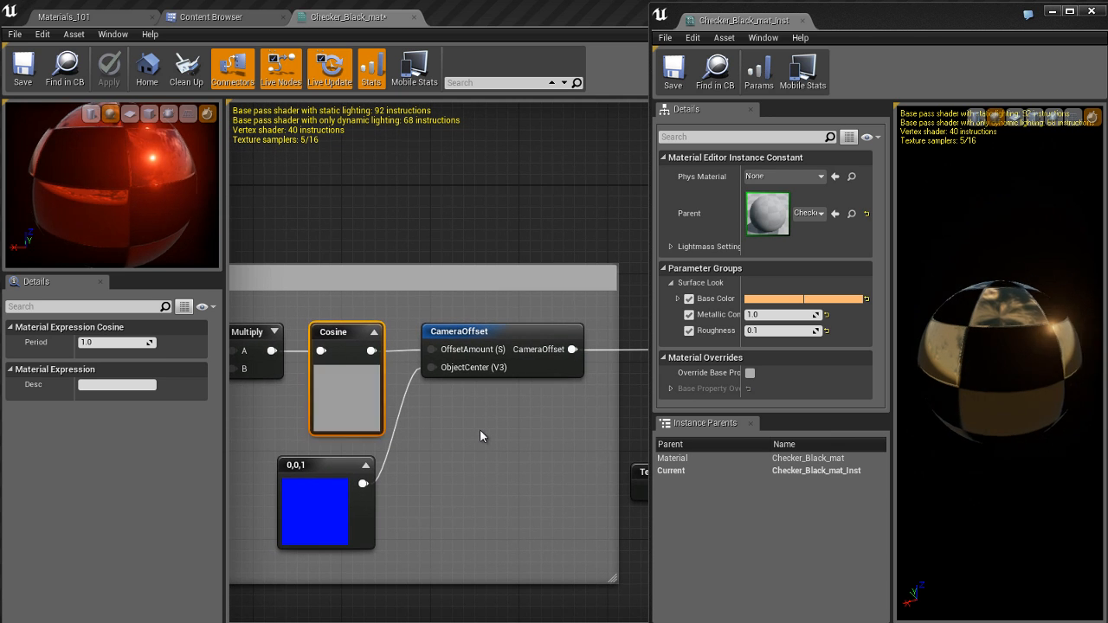
pyautogui.moveTo(559, 418); pyautogui.dragTo(403, 419, button='right')
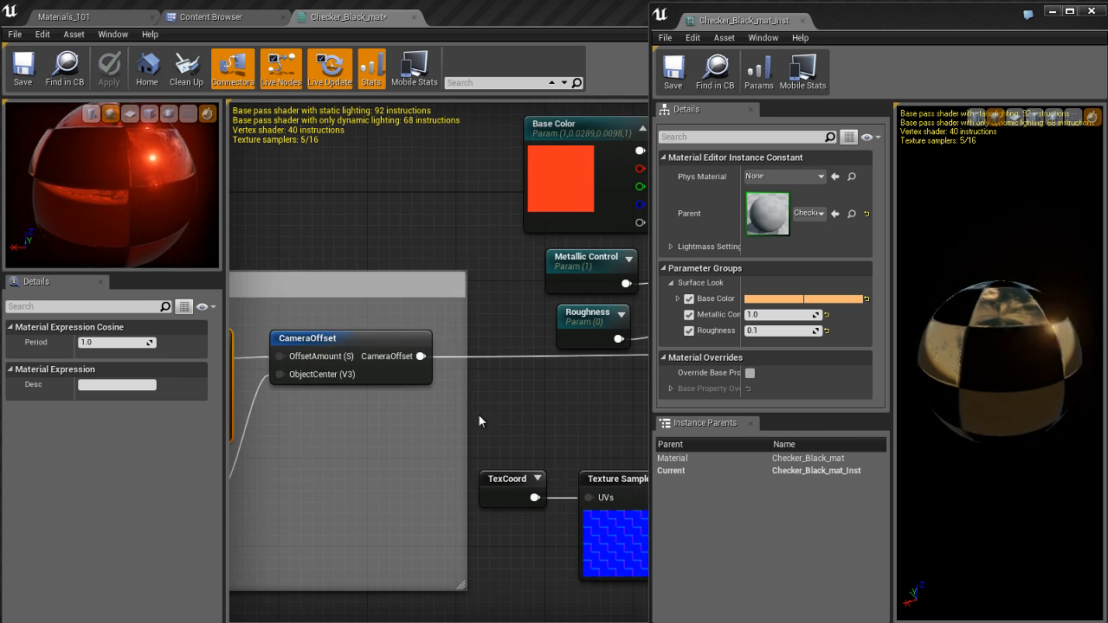
pyautogui.moveTo(491, 415); pyautogui.dragTo(329, 415, button='right')
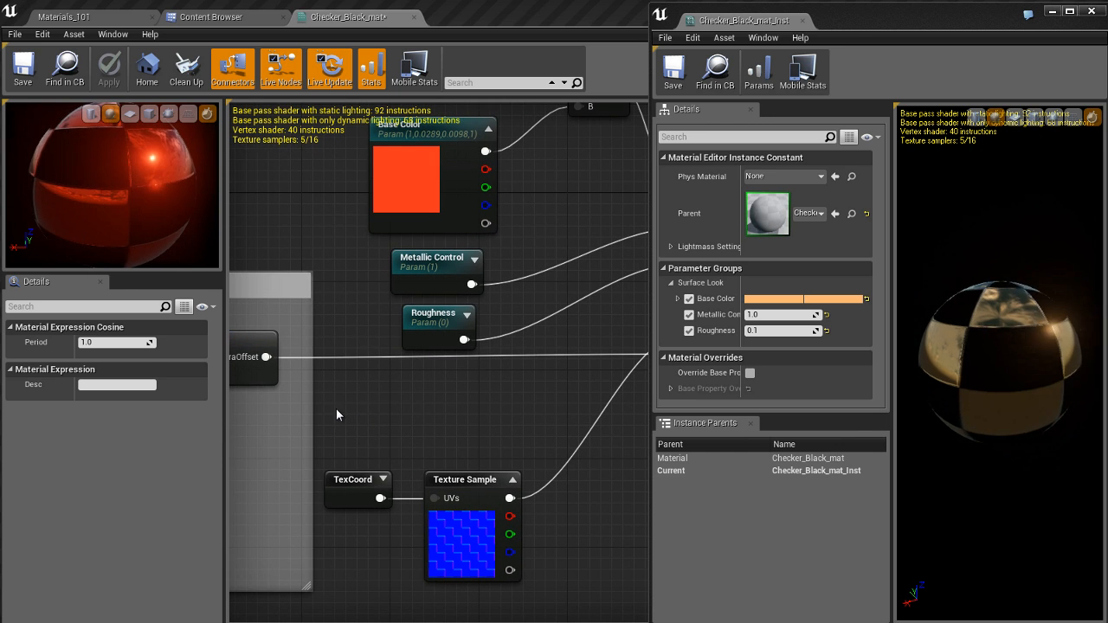
# Step: Add a Multiply node after CameraOffset, feeding CameraOffset into A and a new Constant into B
pyautogui.click(336, 409)
pyautogui.moveTo(342, 412); pyautogui.dragTo(337, 435)
pyautogui.write('constan')
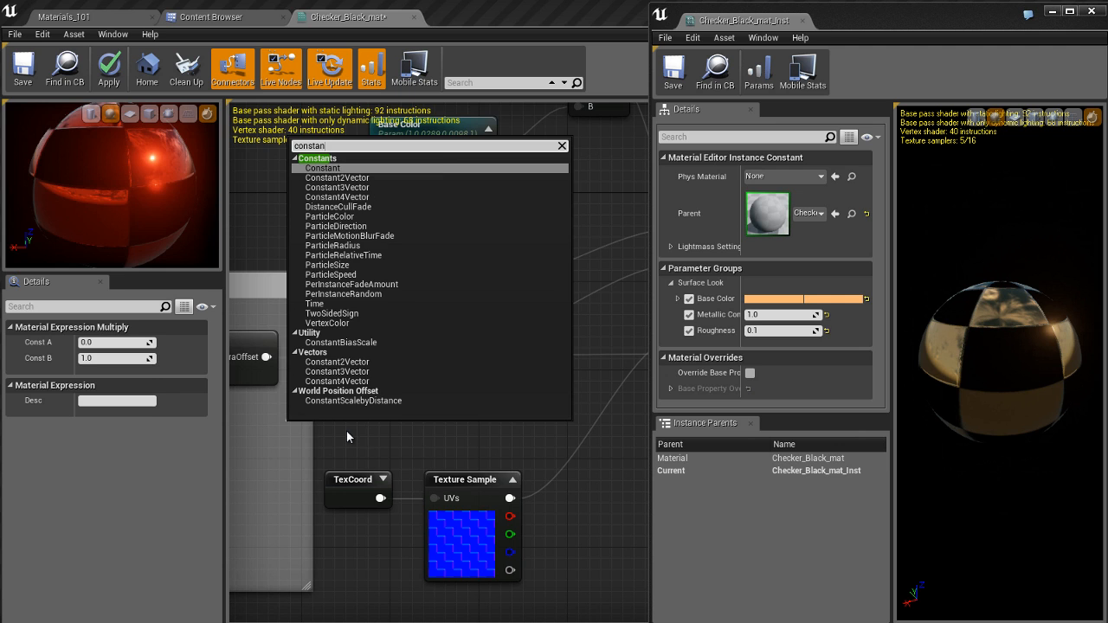
pyautogui.press('Return')
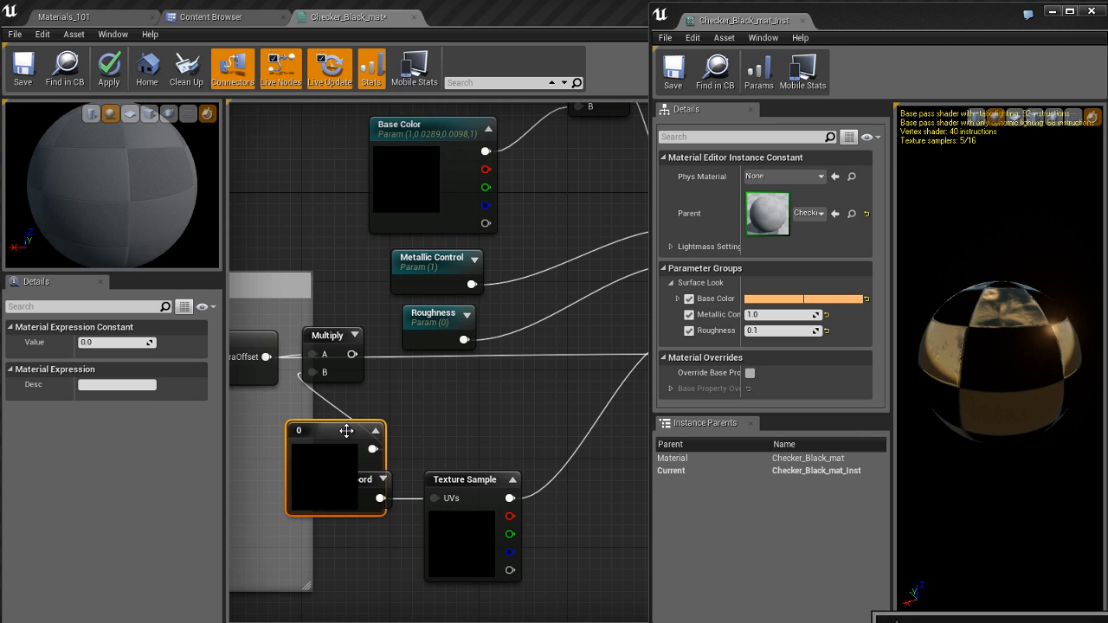
pyautogui.moveTo(341, 432); pyautogui.dragTo(266, 434)
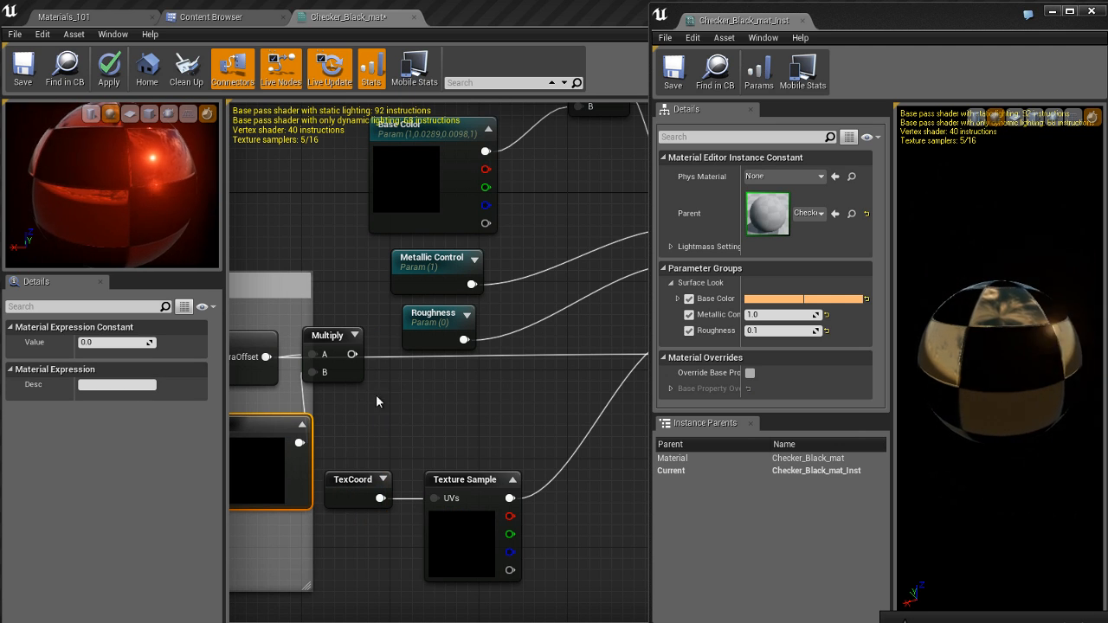
# Step: Connect the new Multiply node's output to the material's World Position Offset
pyautogui.moveTo(351, 361); pyautogui.dragTo(297, 375, button='right')
pyautogui.rightClick(298, 374)
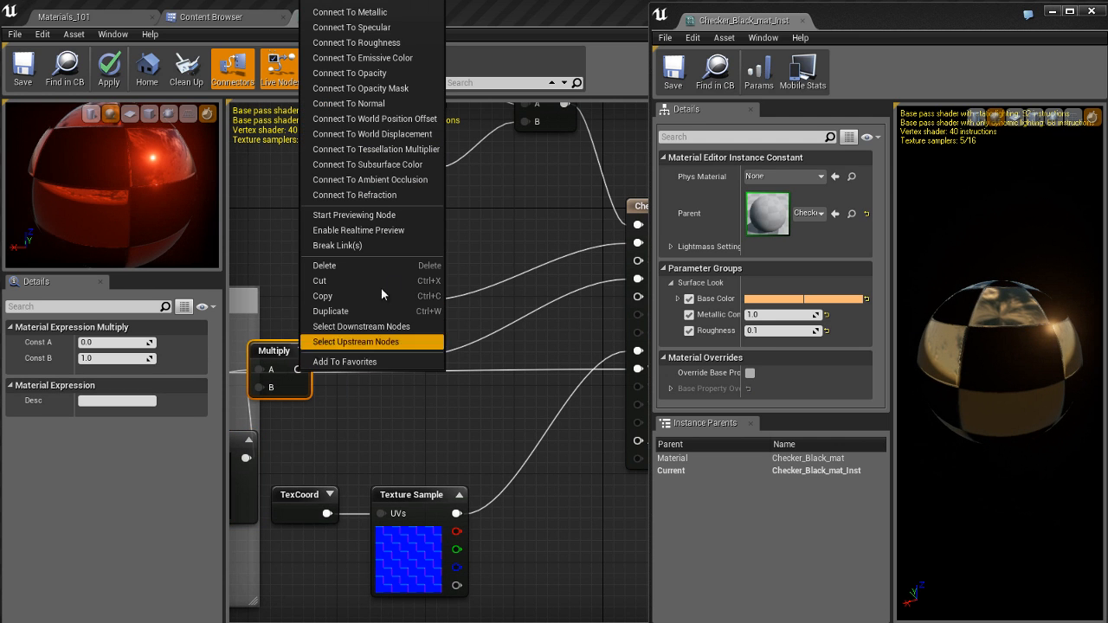
pyautogui.click(394, 126)
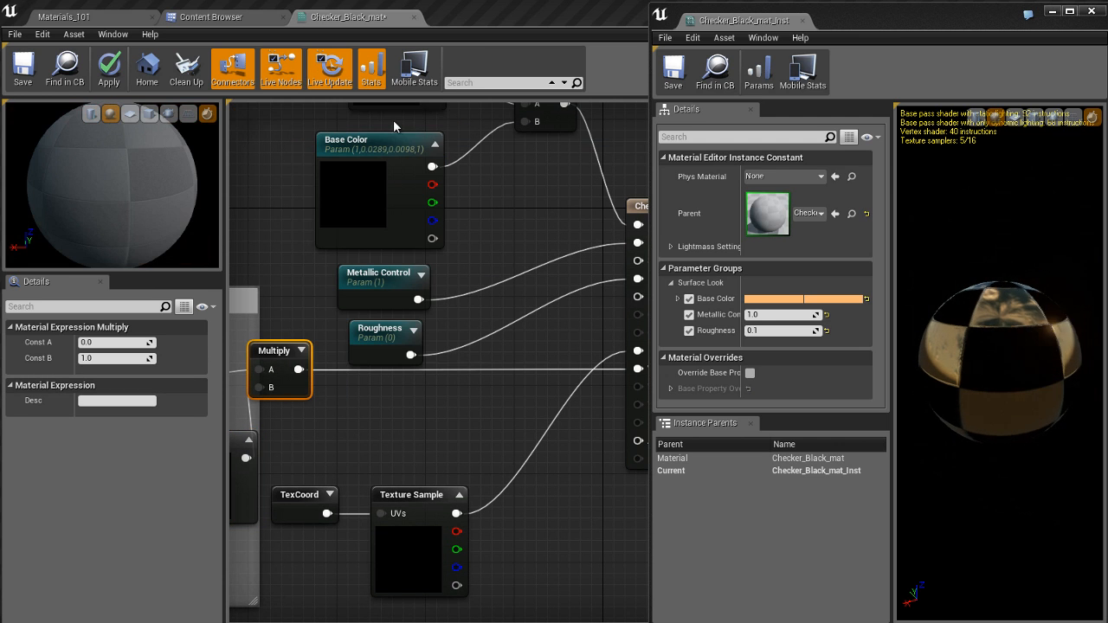
# Step: Move the Constant beneath the CameraOffset node and convert it to a parameter named Bounciness
pyautogui.moveTo(374, 417); pyautogui.dragTo(610, 381, button='right')
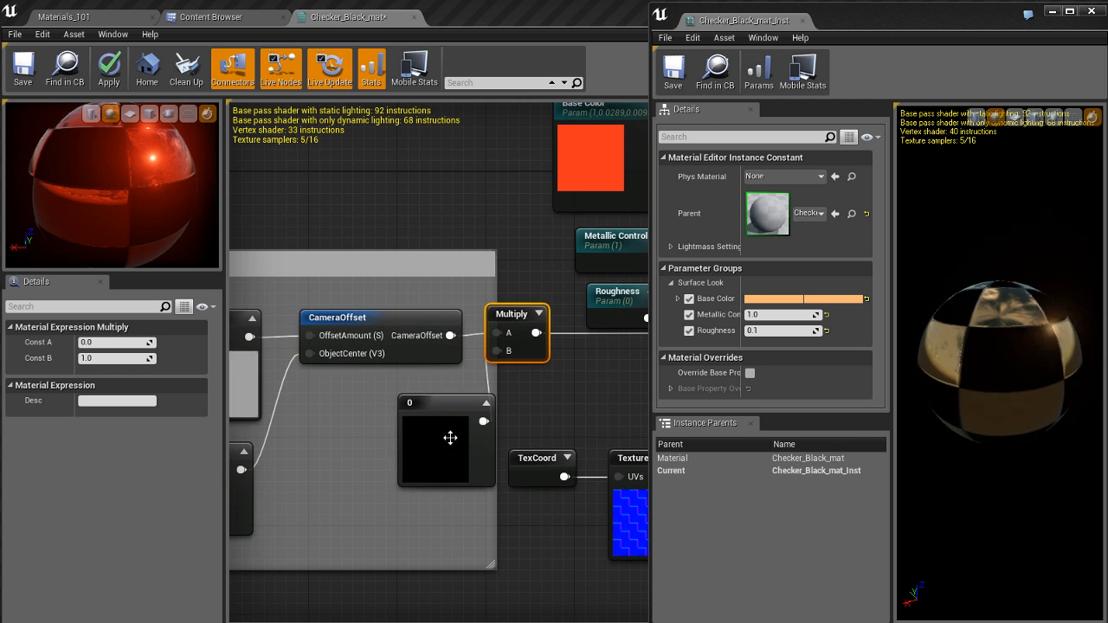
pyautogui.click(437, 406)
pyautogui.moveTo(443, 406); pyautogui.dragTo(420, 404)
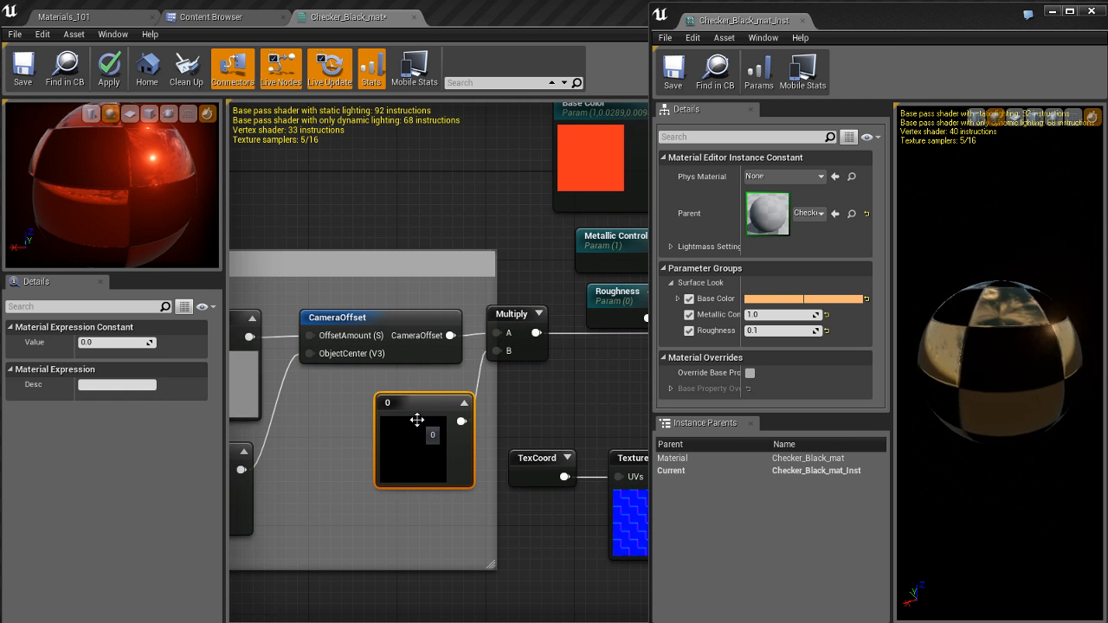
pyautogui.rightClick(419, 411)
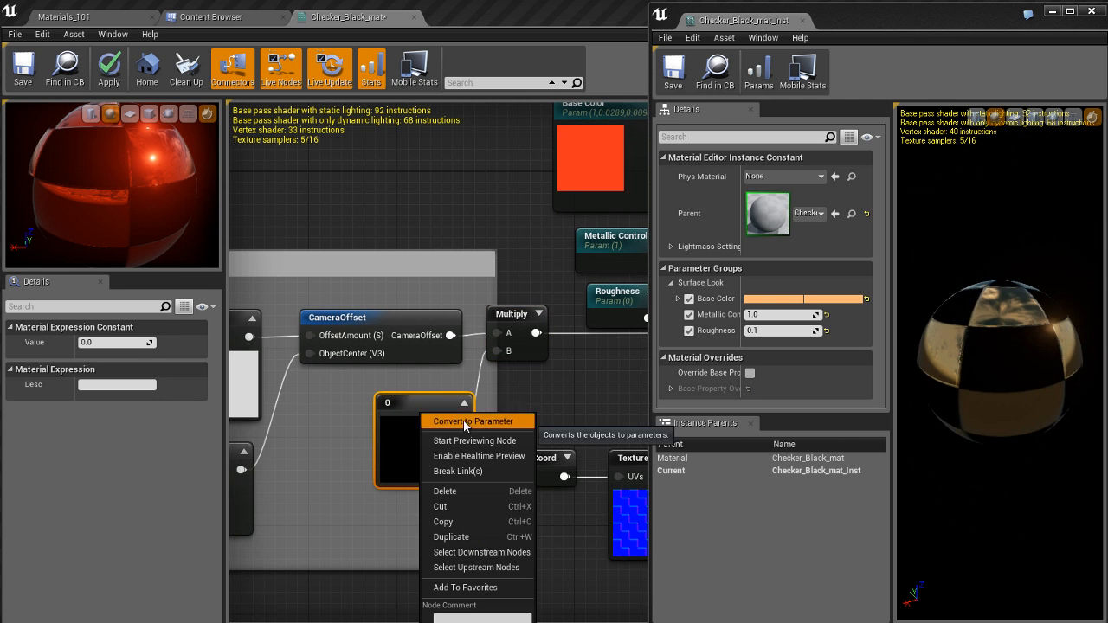
pyautogui.click(464, 420)
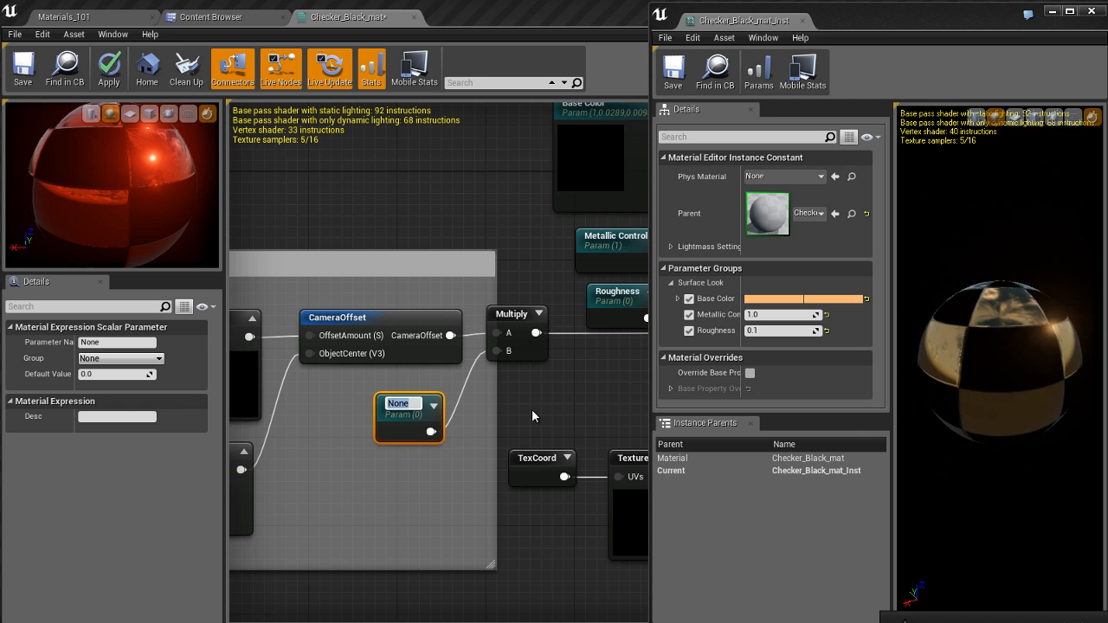
pyautogui.write('Bouncine')
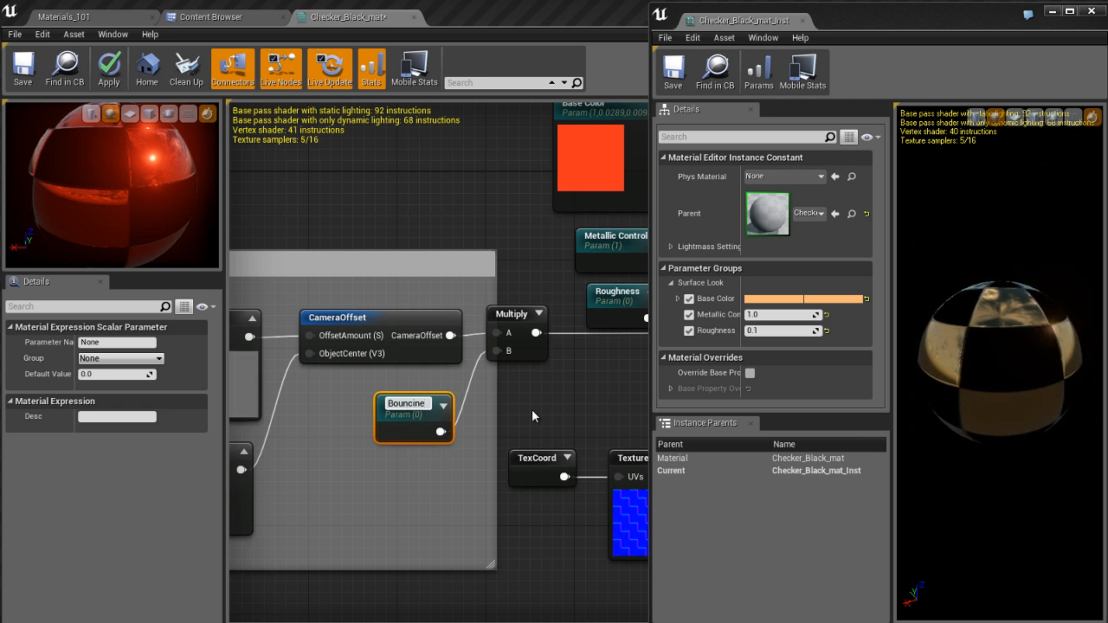
pyautogui.write('ss')
pyautogui.press('Return')
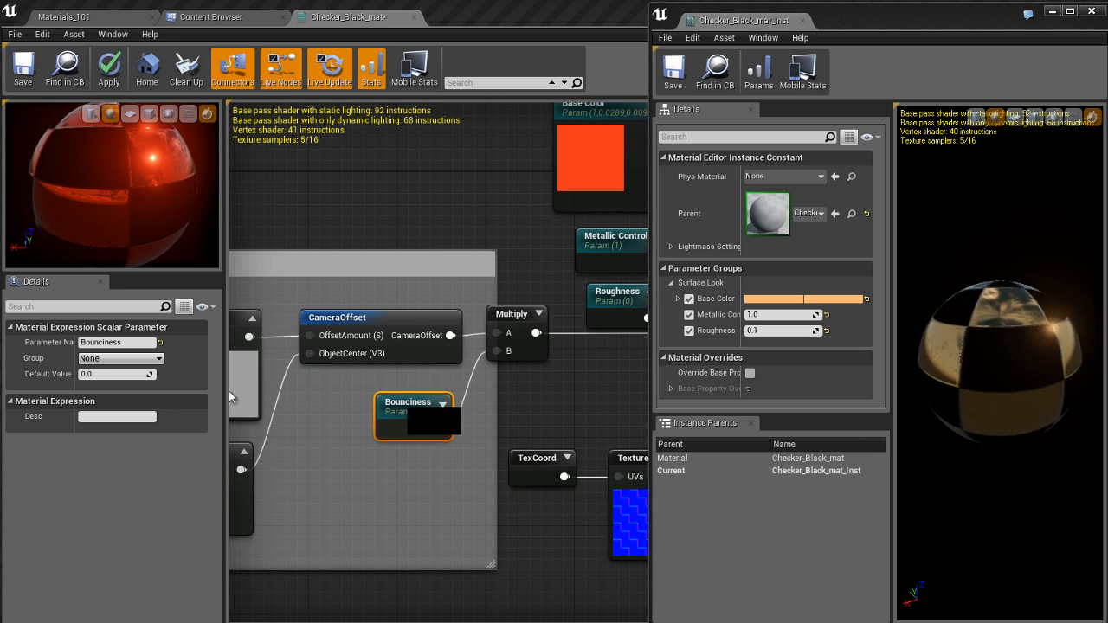
# Step: Rename the Bounciness parameter to Funk Factor and set its default value to 10
pyautogui.click(137, 343)
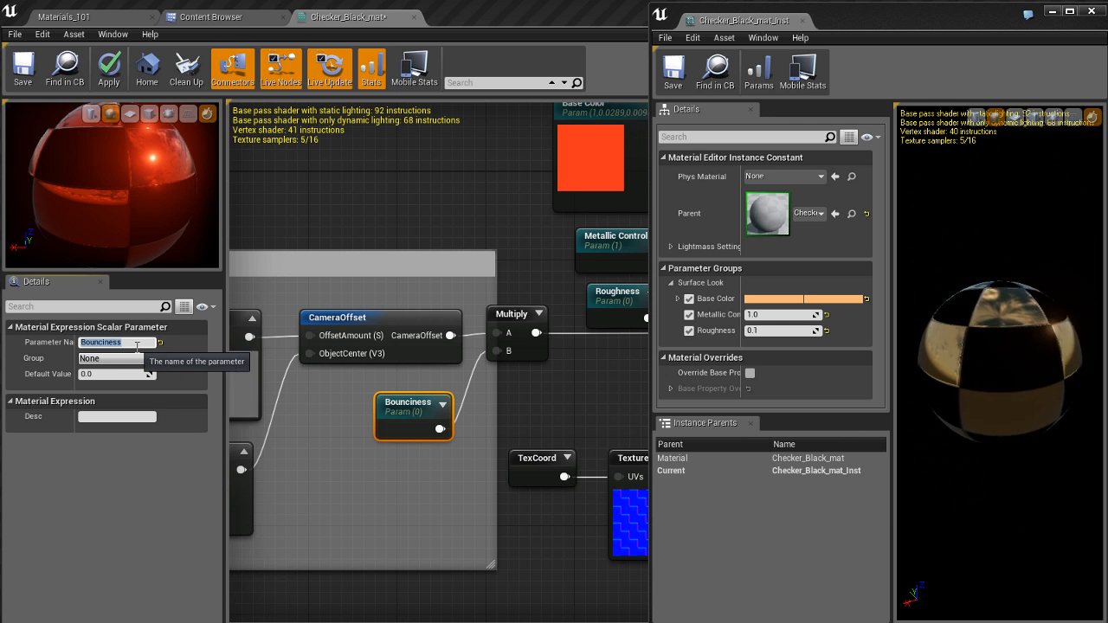
pyautogui.write('Funk Fa')
pyautogui.write('ctor')
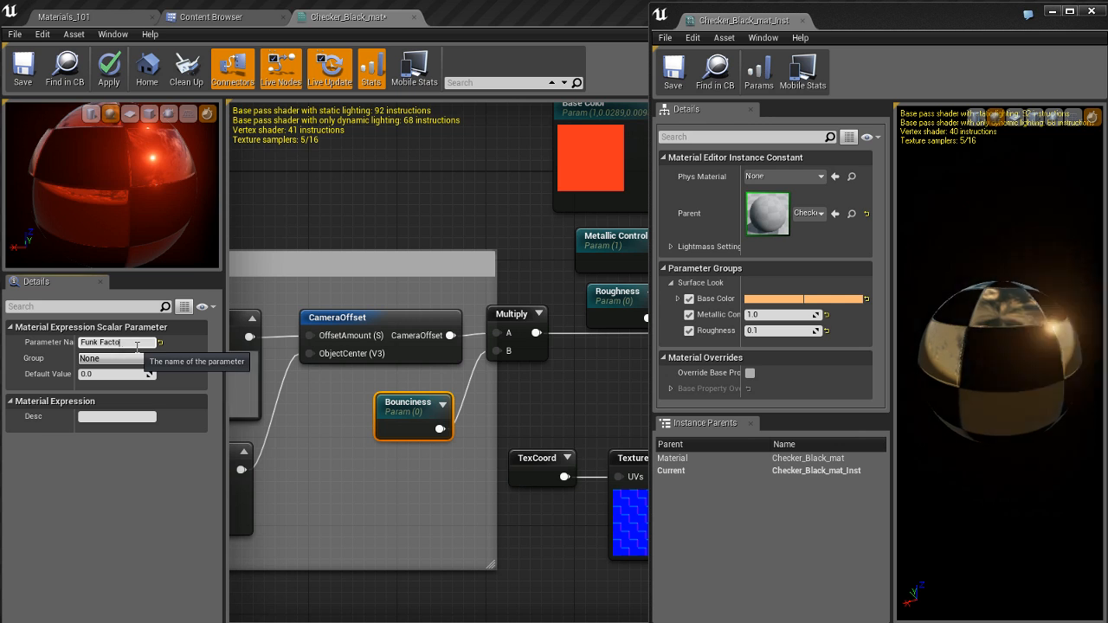
pyautogui.press('Return')
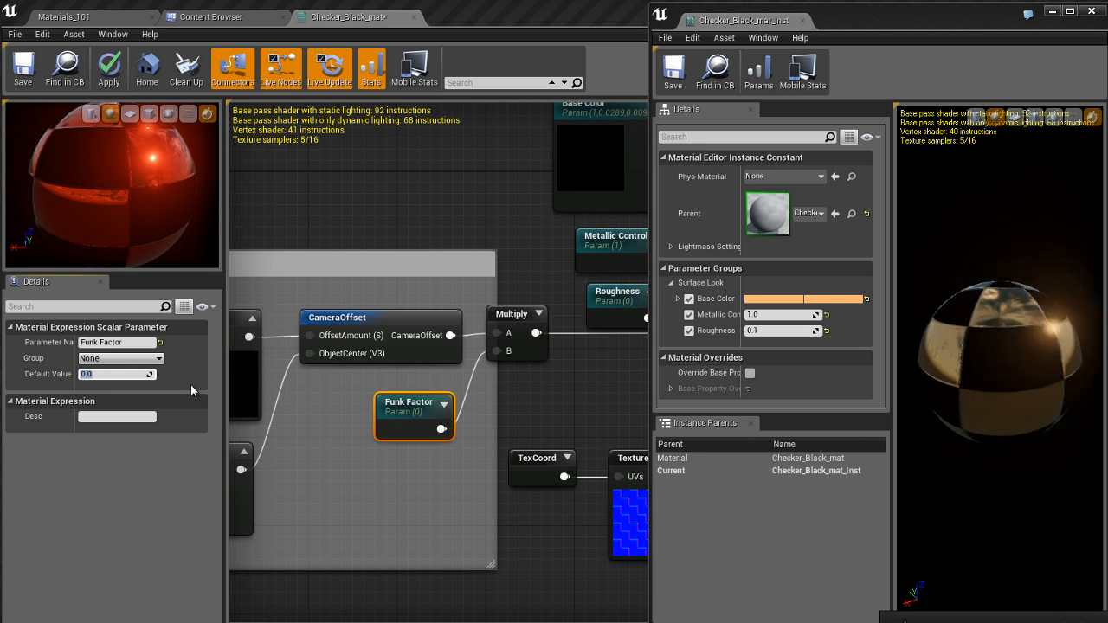
pyautogui.write('10')
pyautogui.press('Return')
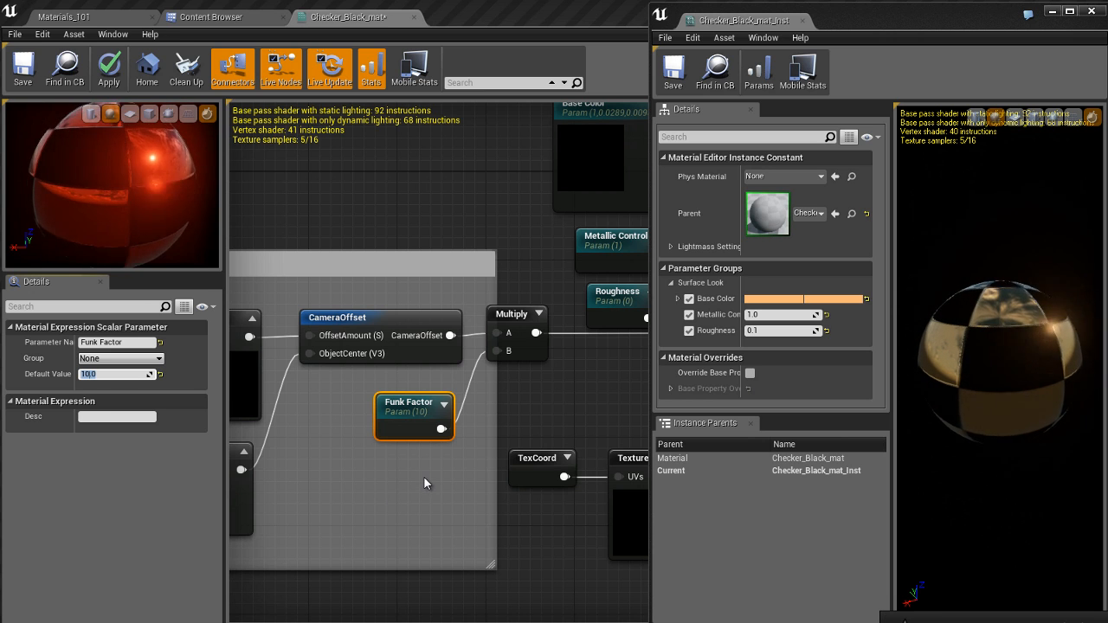
# Step: Assign the Funk Factor parameter to a new group named Funky Stuff
pyautogui.click(120, 358)
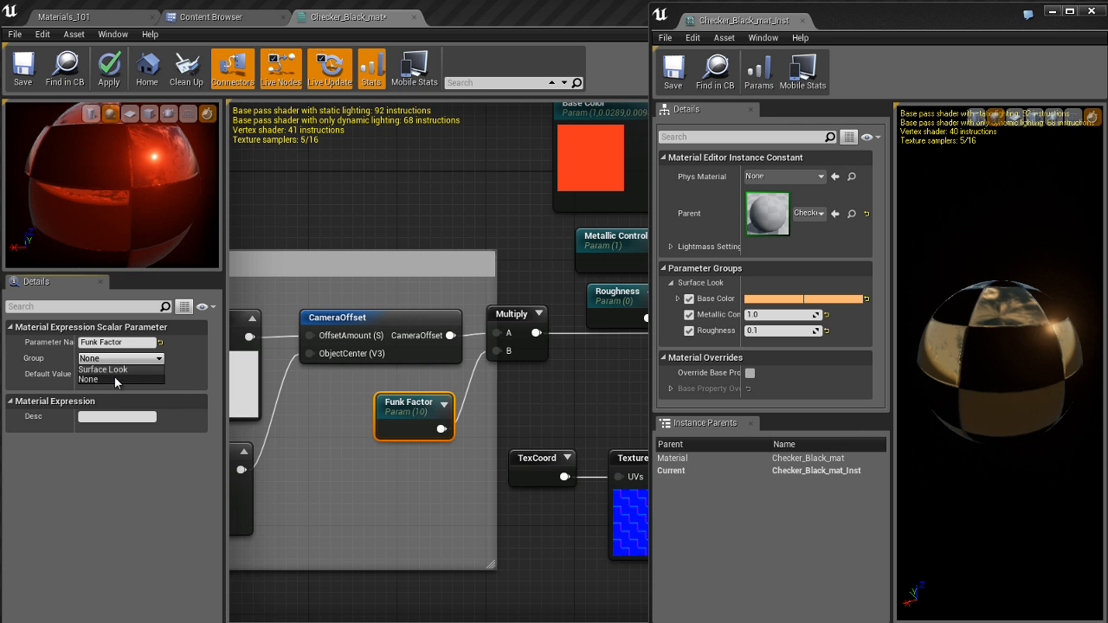
pyautogui.click(115, 379)
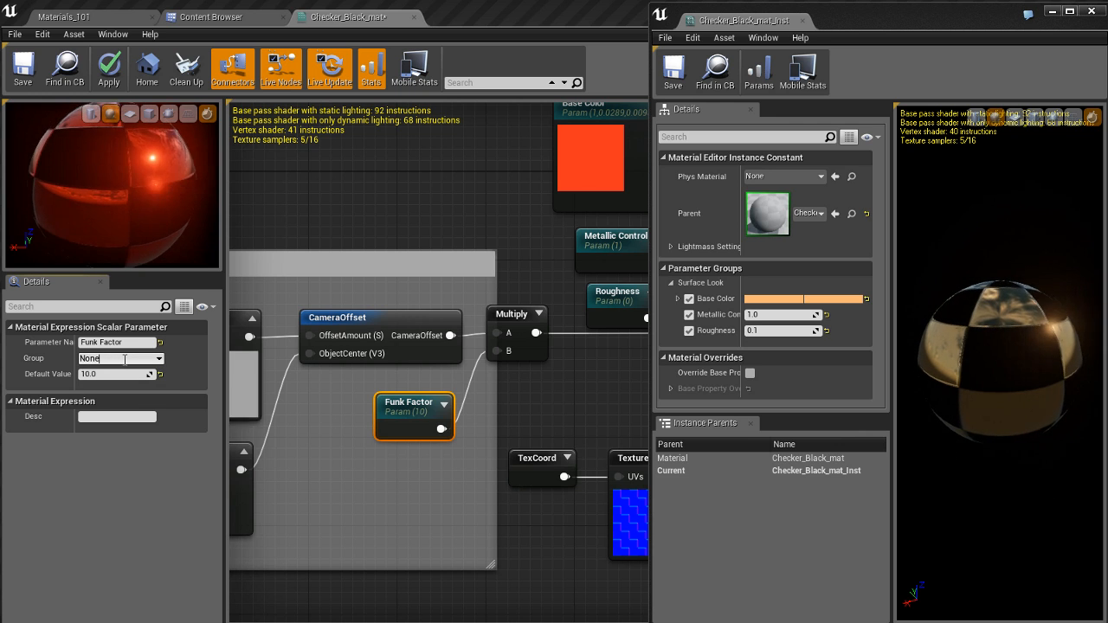
pyautogui.press('BackSpace')
pyautogui.press('BackSpace')
pyautogui.press('BackSpace')
pyautogui.press('BackSpace')
pyautogui.write('Fun')
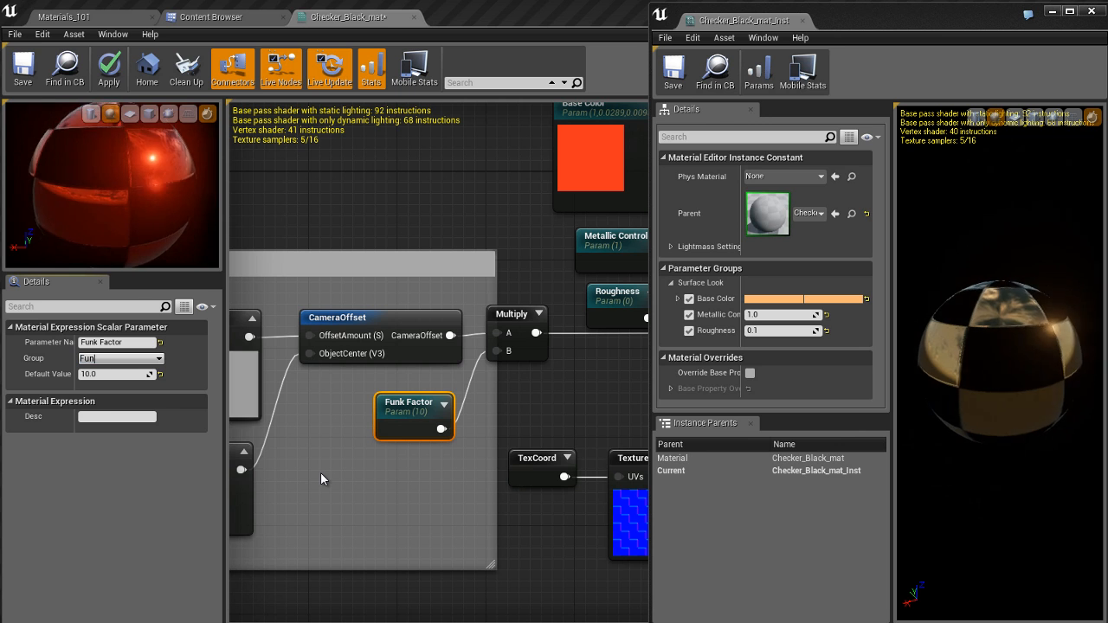
pyautogui.write('ky Stuff')
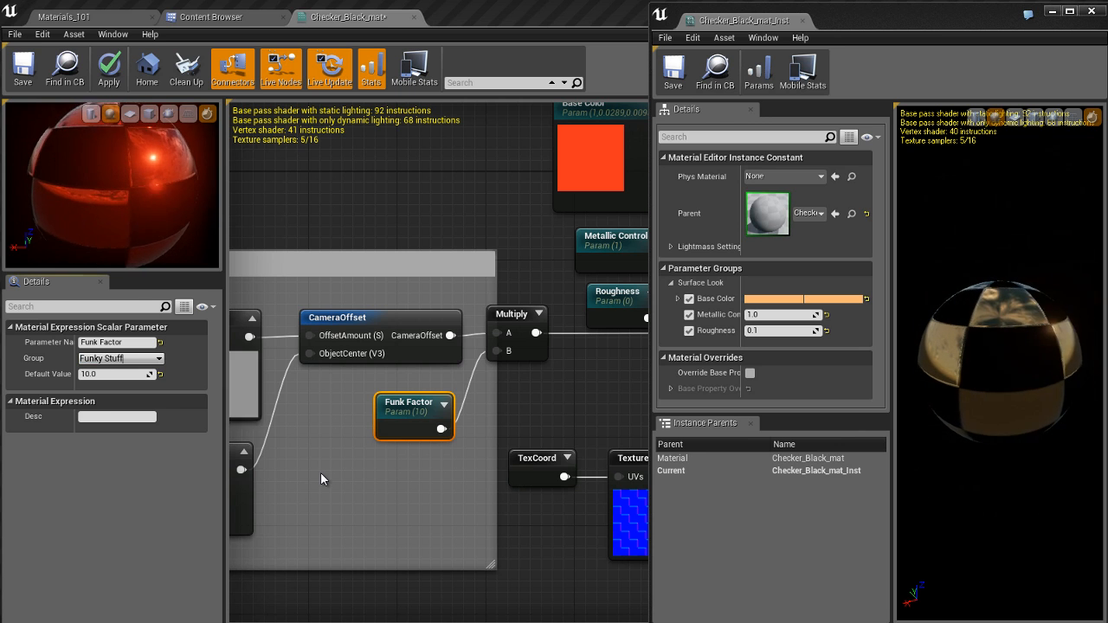
pyautogui.press('Return')
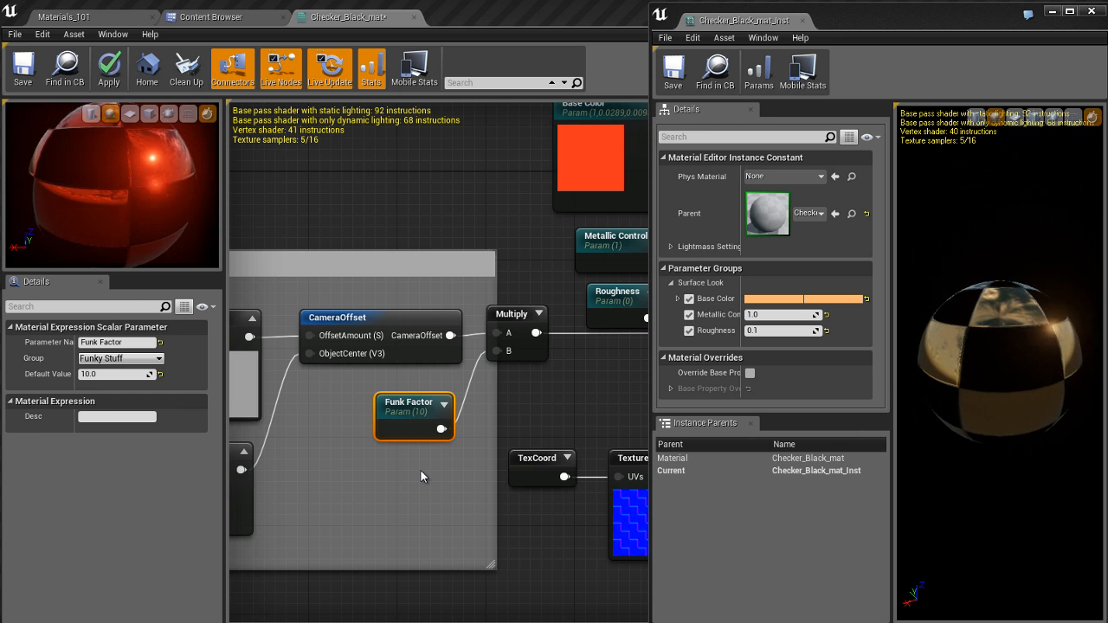
# Step: Apply the material changes and enable the Funk Factor parameter on Checker_Black_mat_Inst
pyautogui.click(541, 501)
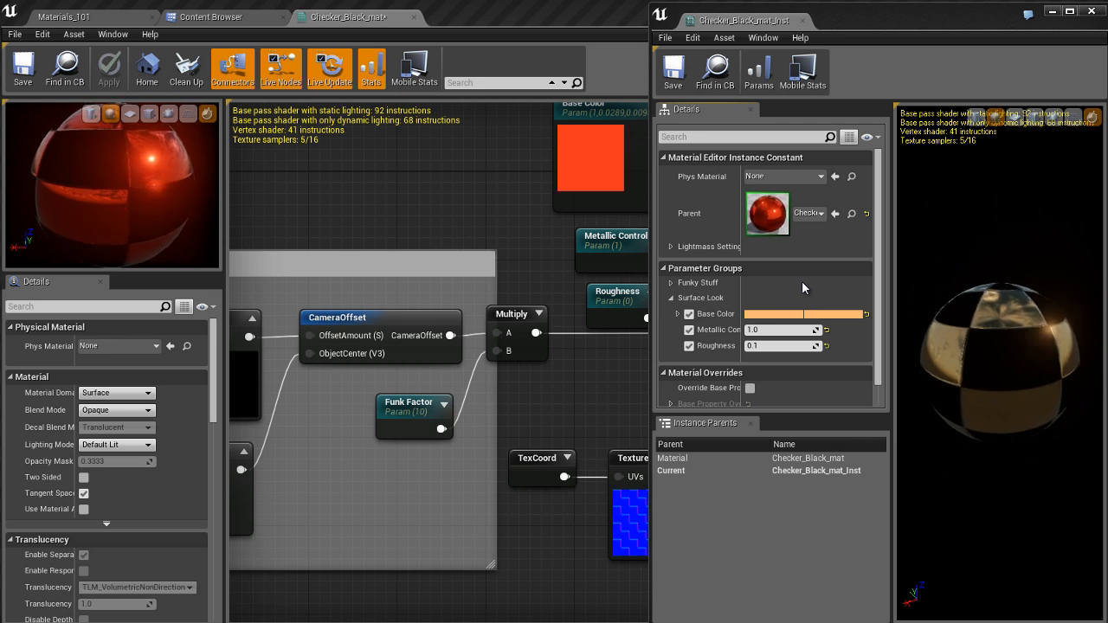
pyautogui.click(694, 285)
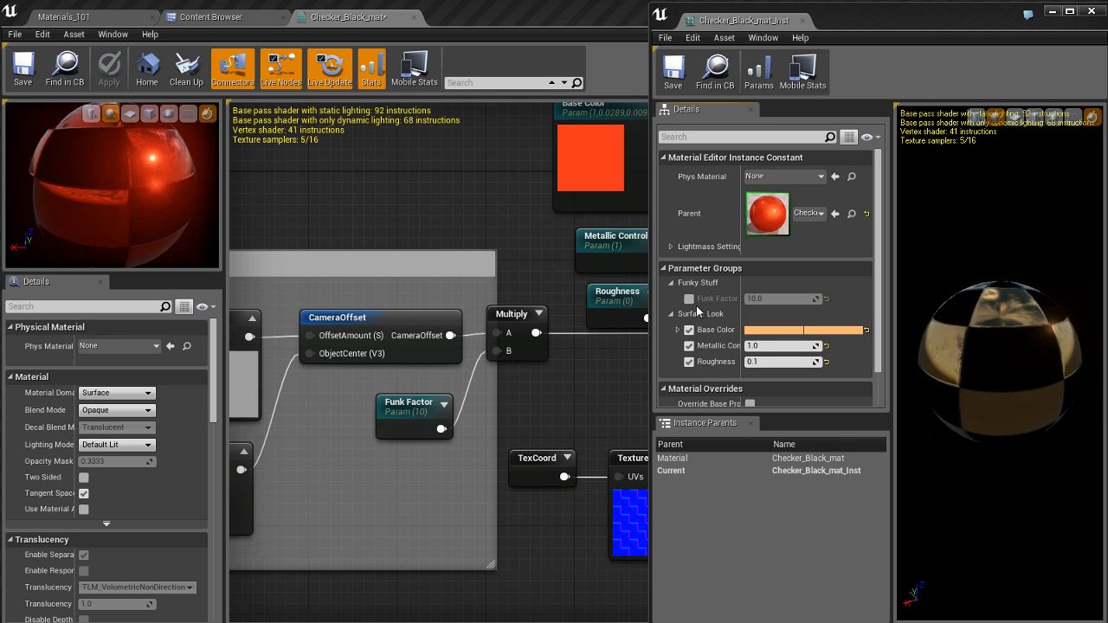
pyautogui.click(690, 299)
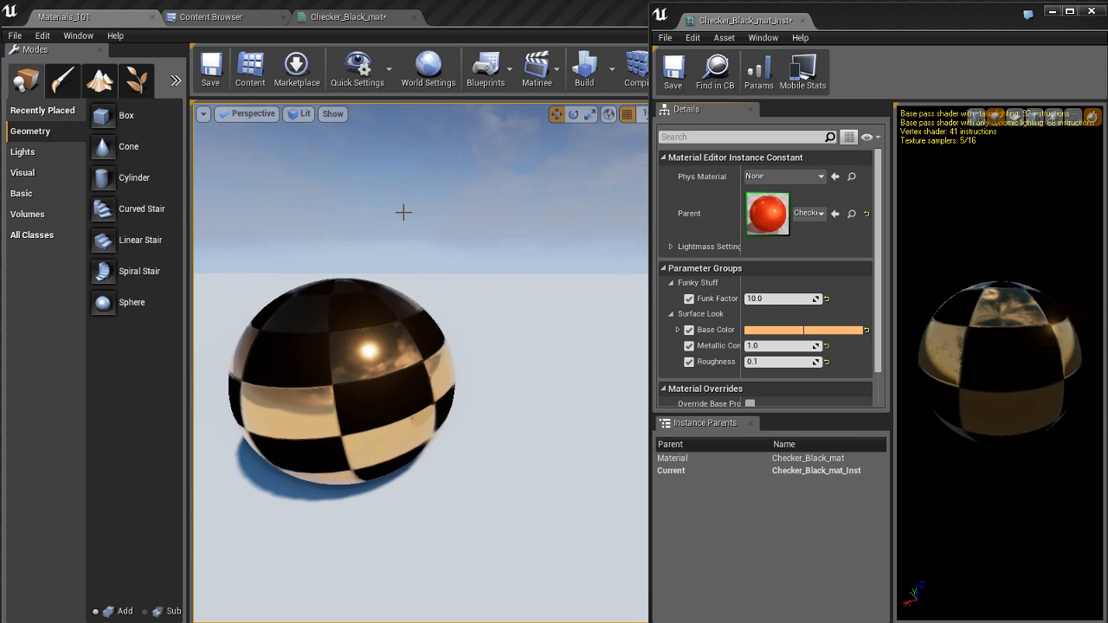
# Step: Save the material and try Funk Factor values of 5, 10, 20 and 50 on the instance, finishing at 10
pyautogui.hotkey('ctrl', 's')
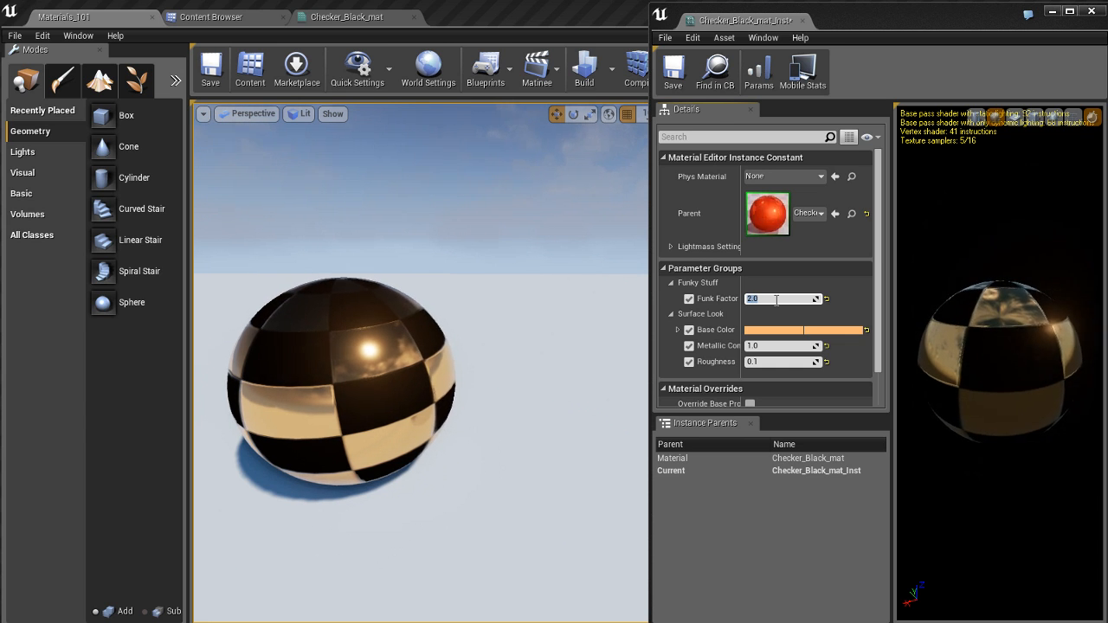
pyautogui.write('5')
pyautogui.press('Return')
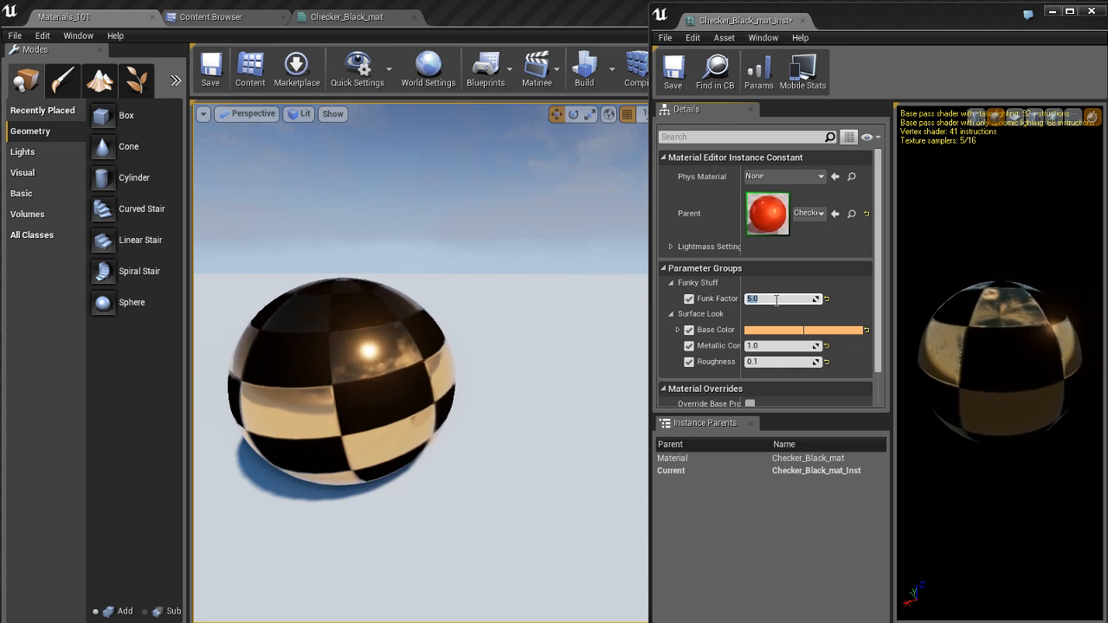
pyautogui.write('20')
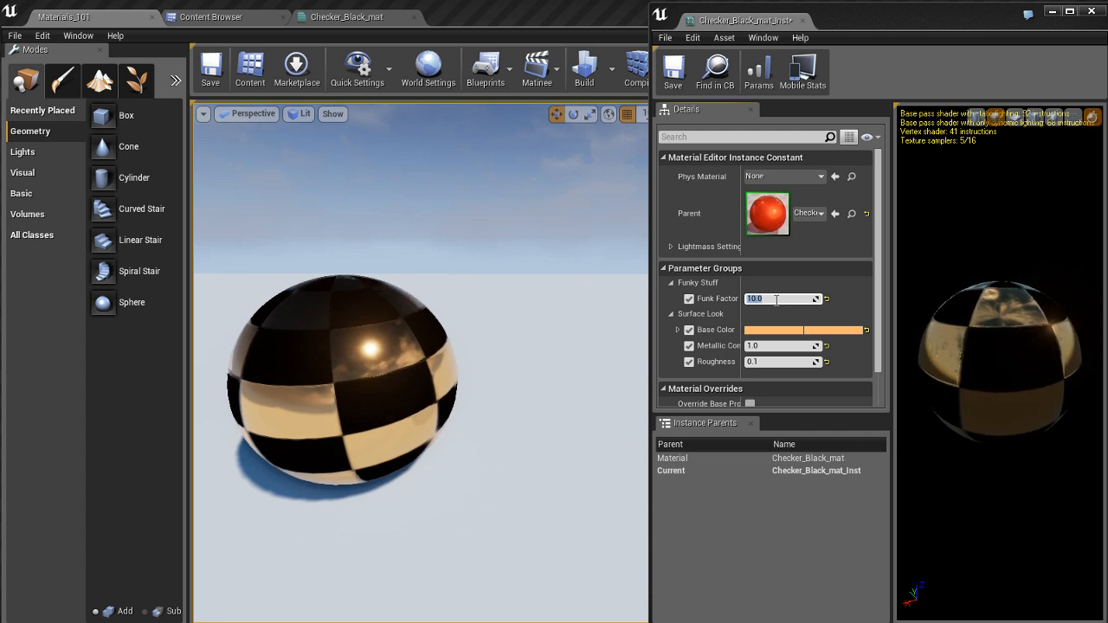
pyautogui.press('Return')
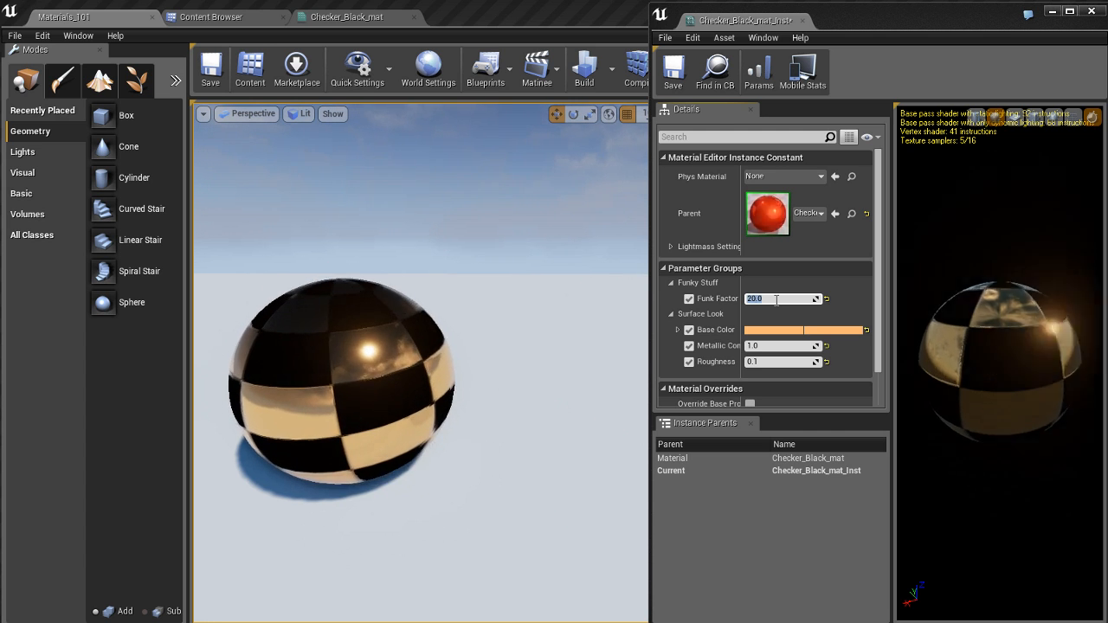
pyautogui.write('50')
pyautogui.press('Return')
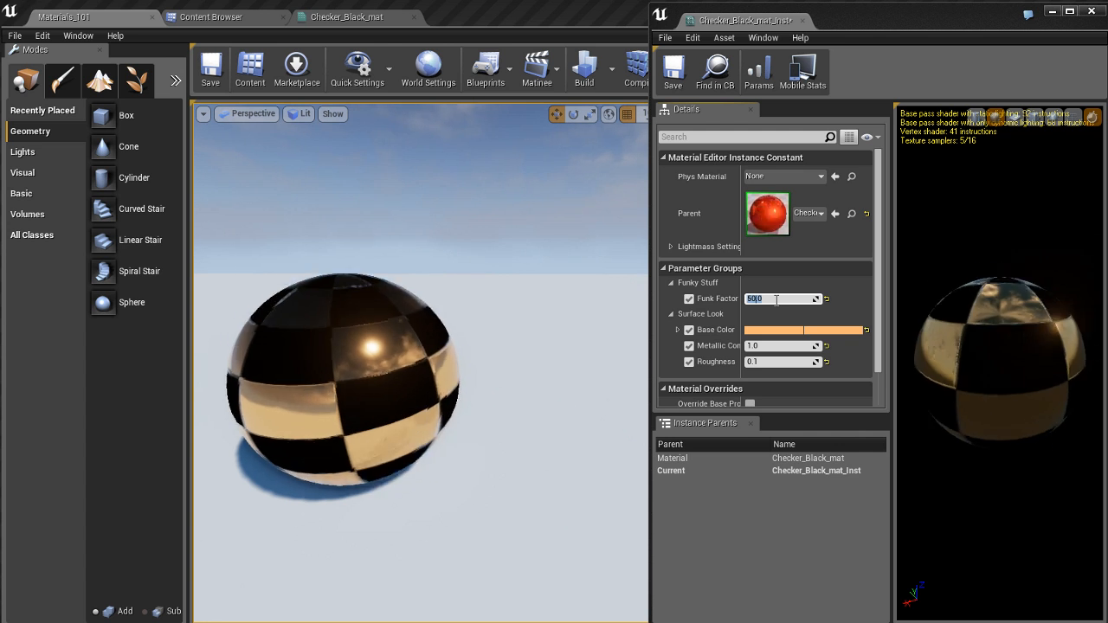
pyautogui.write('10')
pyautogui.press('Return')
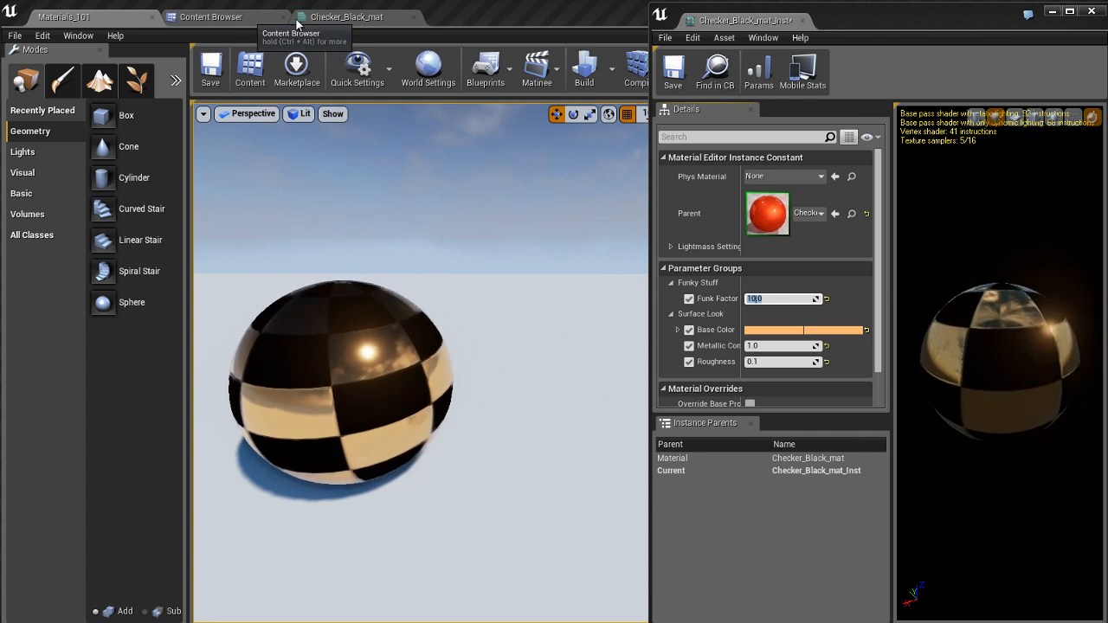
# Step: In the Checker_Black_mat graph, set the constant multiplied with Time in the funky stuff comment to 0.5
pyautogui.click(346, 16)
pyautogui.moveTo(305, 481); pyautogui.dragTo(399, 484, button='right')
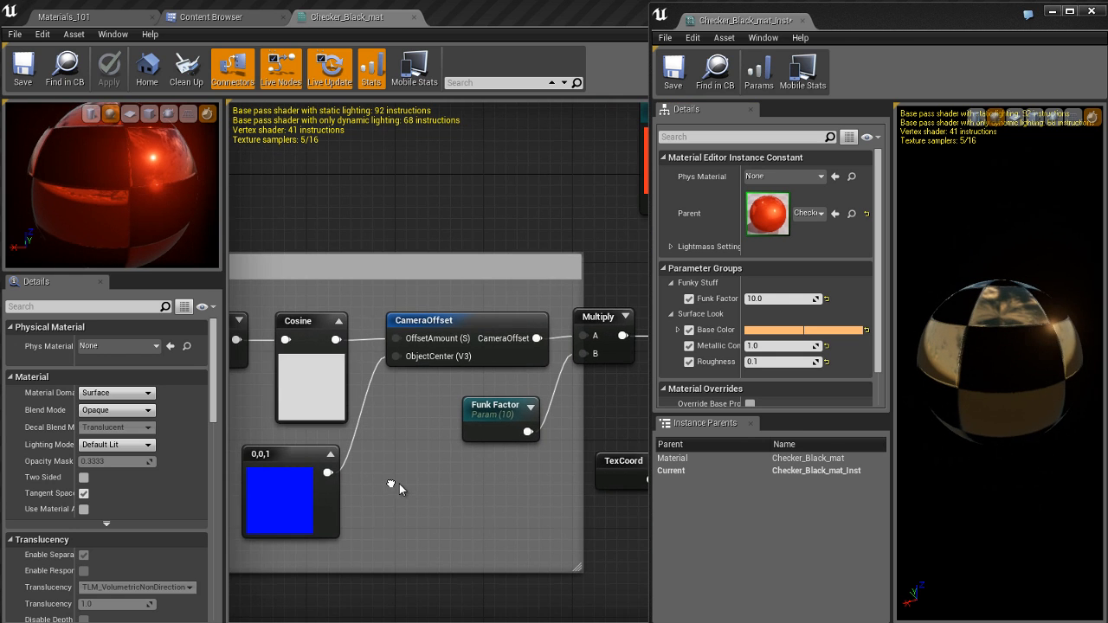
pyautogui.moveTo(268, 411); pyautogui.dragTo(358, 415, button='right')
pyautogui.moveTo(467, 422); pyautogui.dragTo(591, 416, button='right')
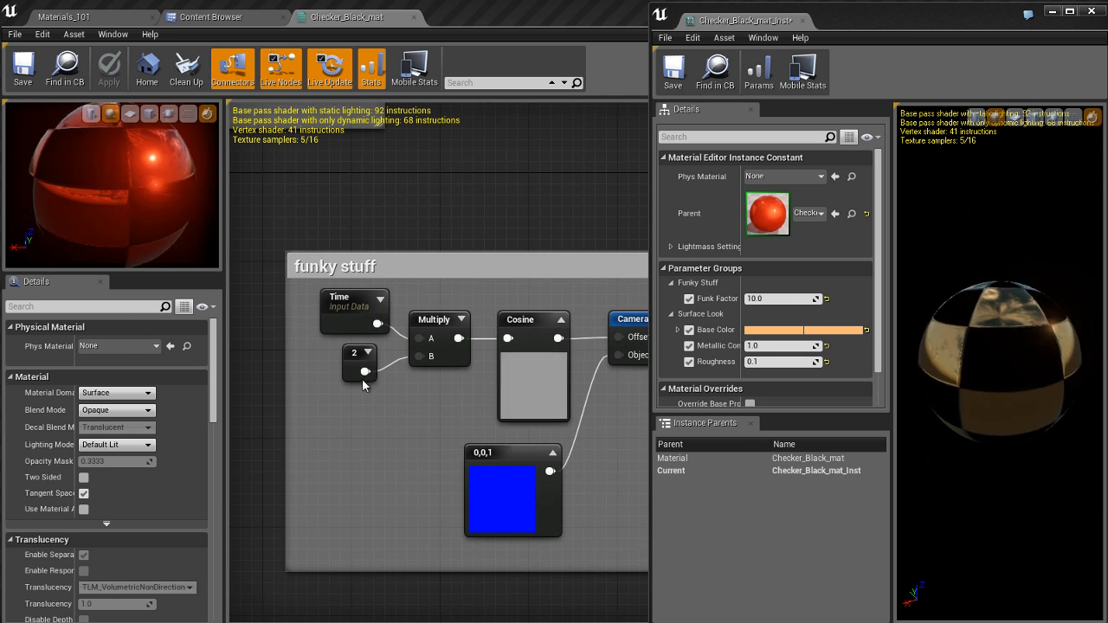
pyautogui.click(355, 367)
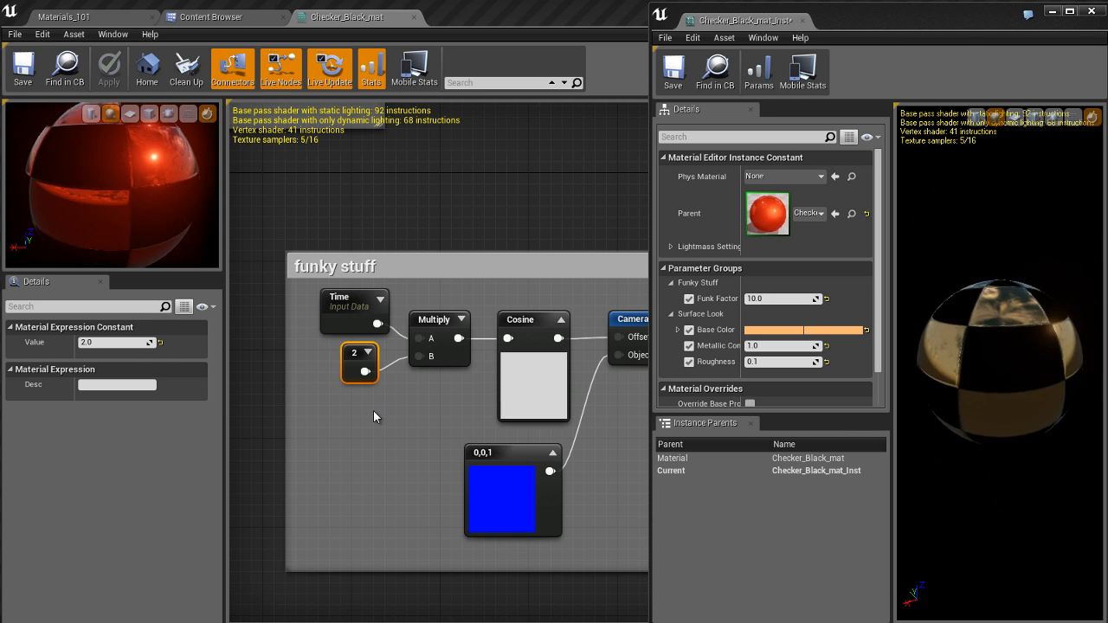
pyautogui.click(99, 342)
pyautogui.write('0.5')
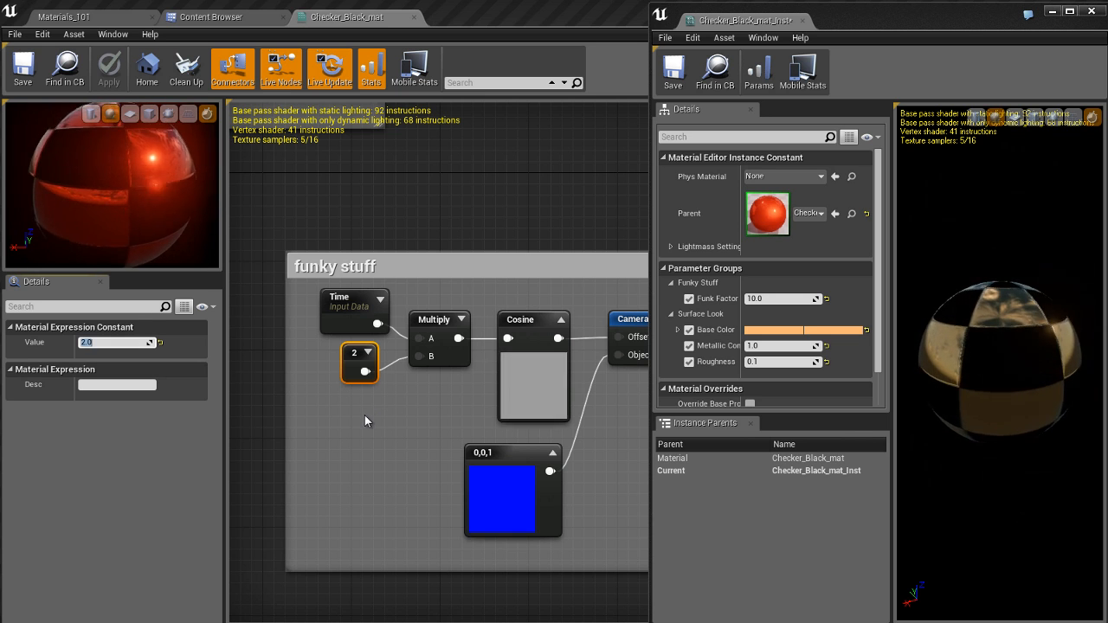
pyautogui.press('Return')
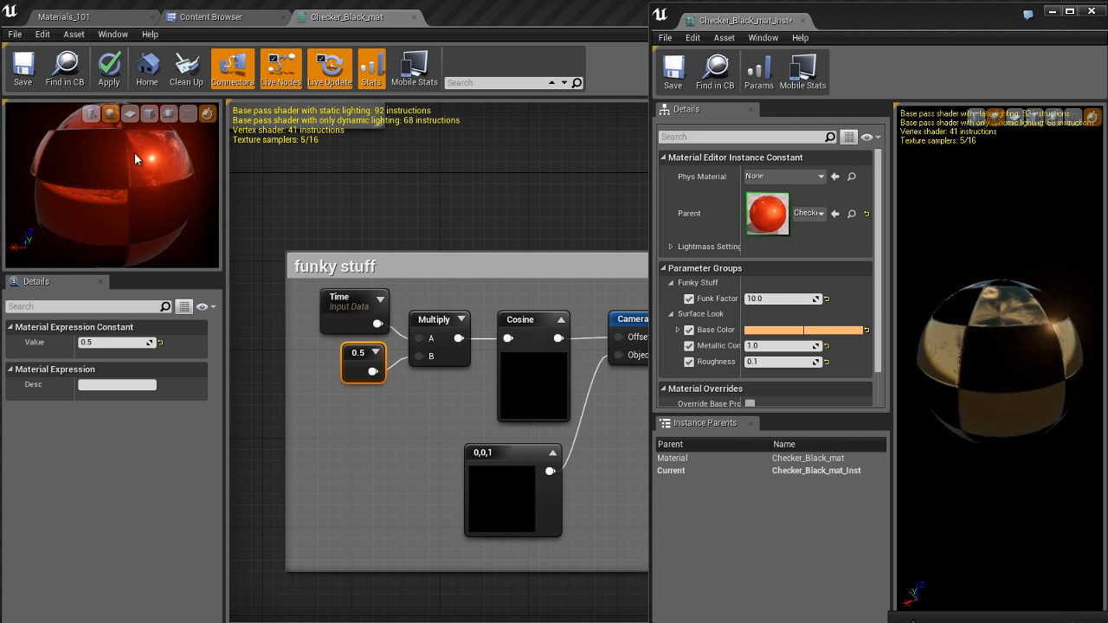
# Step: Convert the 0.5 constant to a parameter named Crazyness and move its node clear of the Multiply node
pyautogui.rightClick(355, 356)
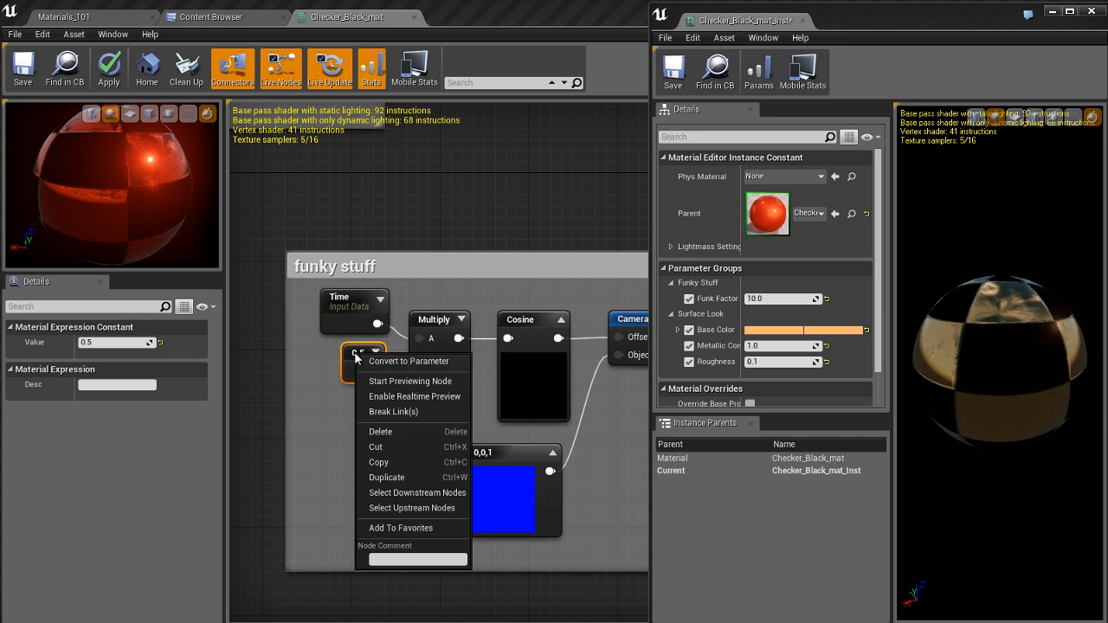
pyautogui.click(407, 361)
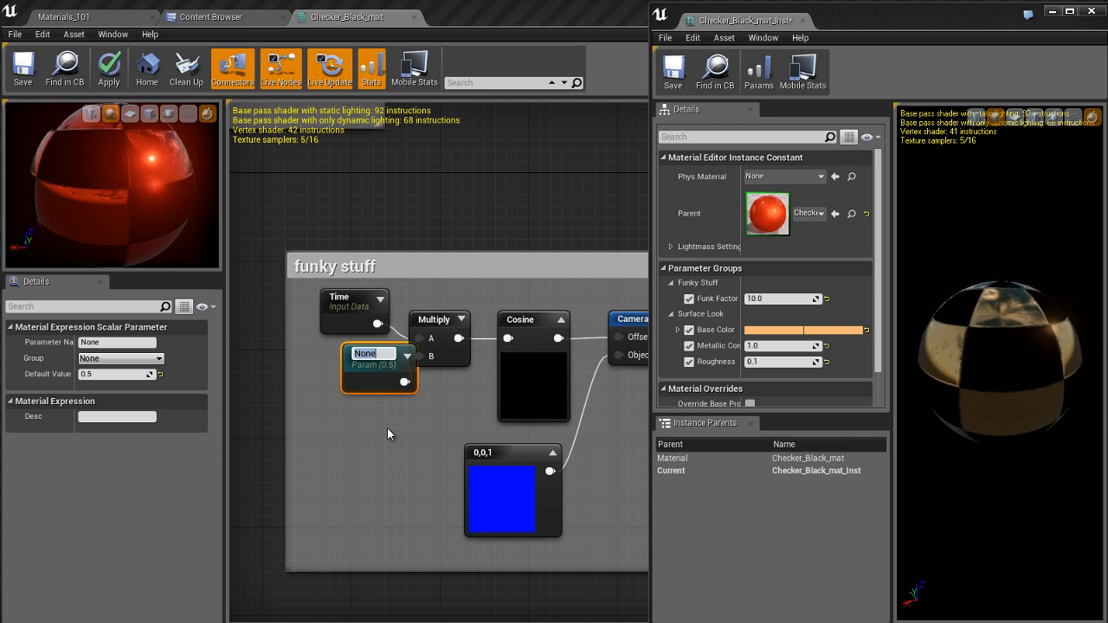
pyautogui.write('Crazy')
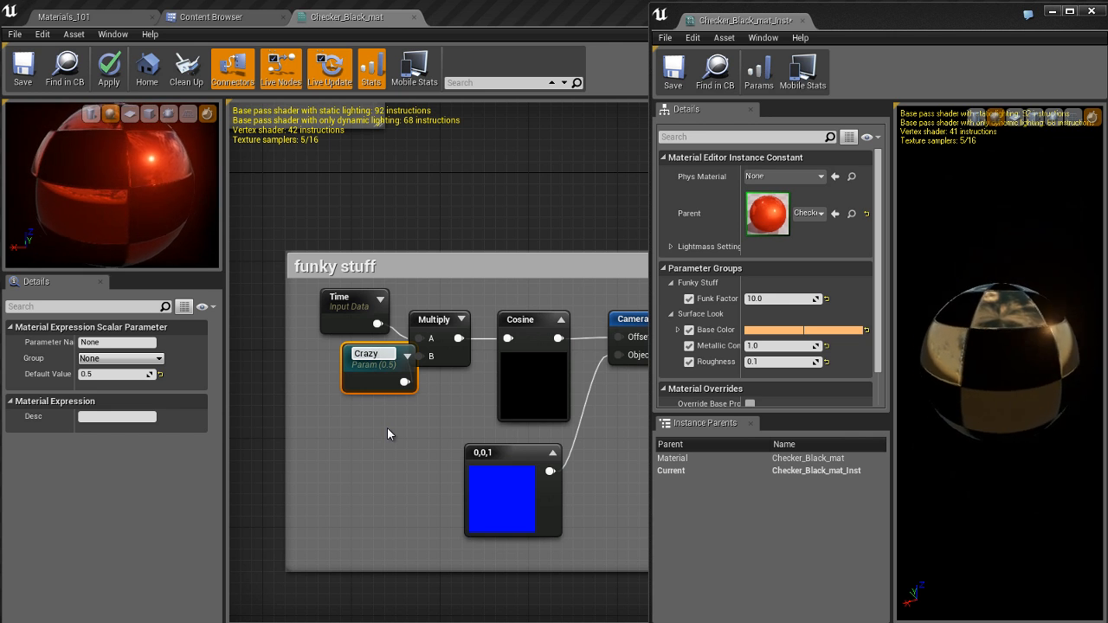
pyautogui.write('niess')
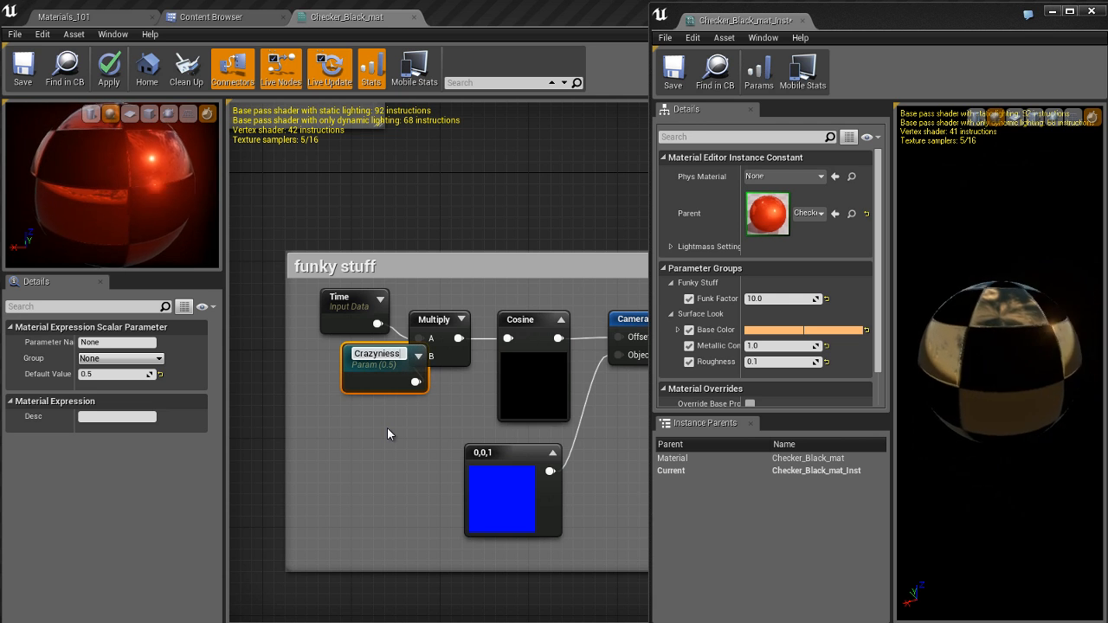
pyautogui.press('BackSpace')
pyautogui.press('BackSpace')
pyautogui.press('BackSpace')
pyautogui.press('BackSpace')
pyautogui.press('BackSpace')
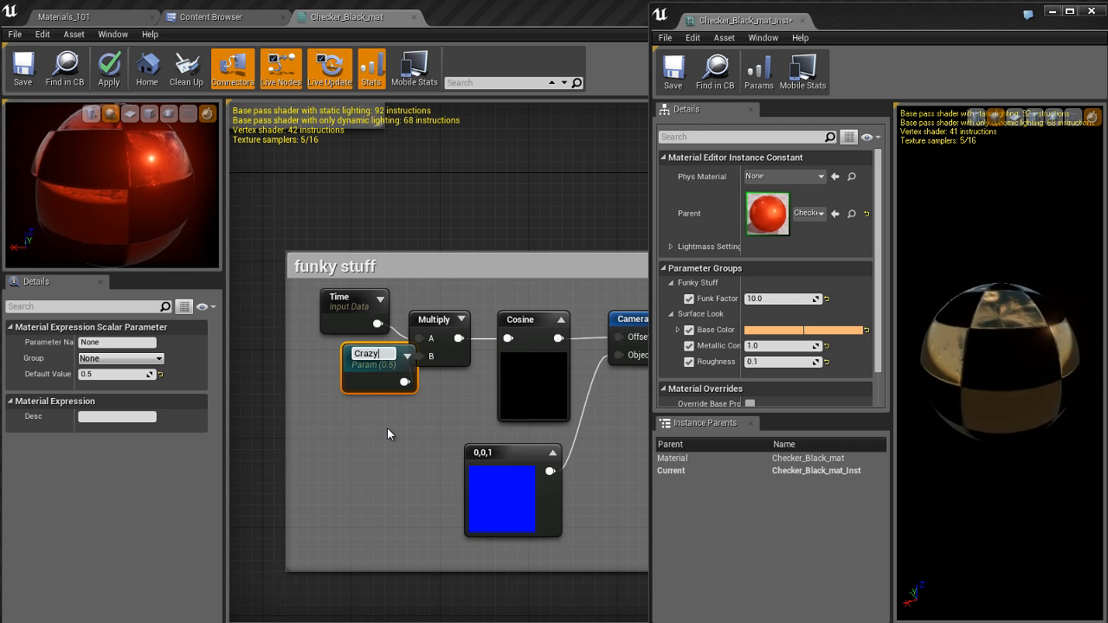
pyautogui.write('ness')
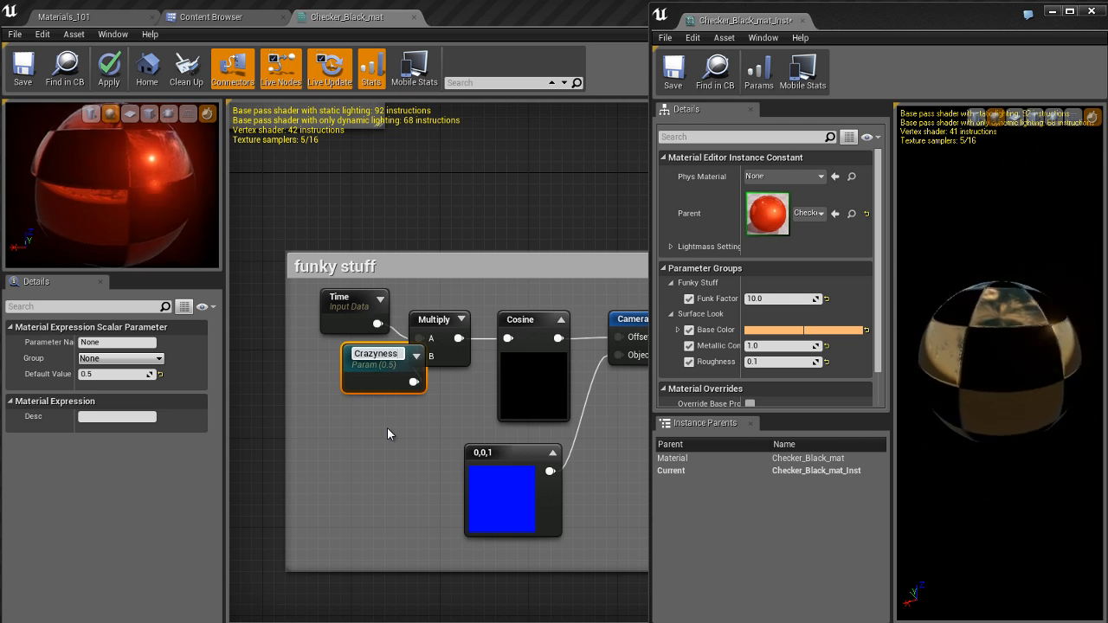
pyautogui.press('Return')
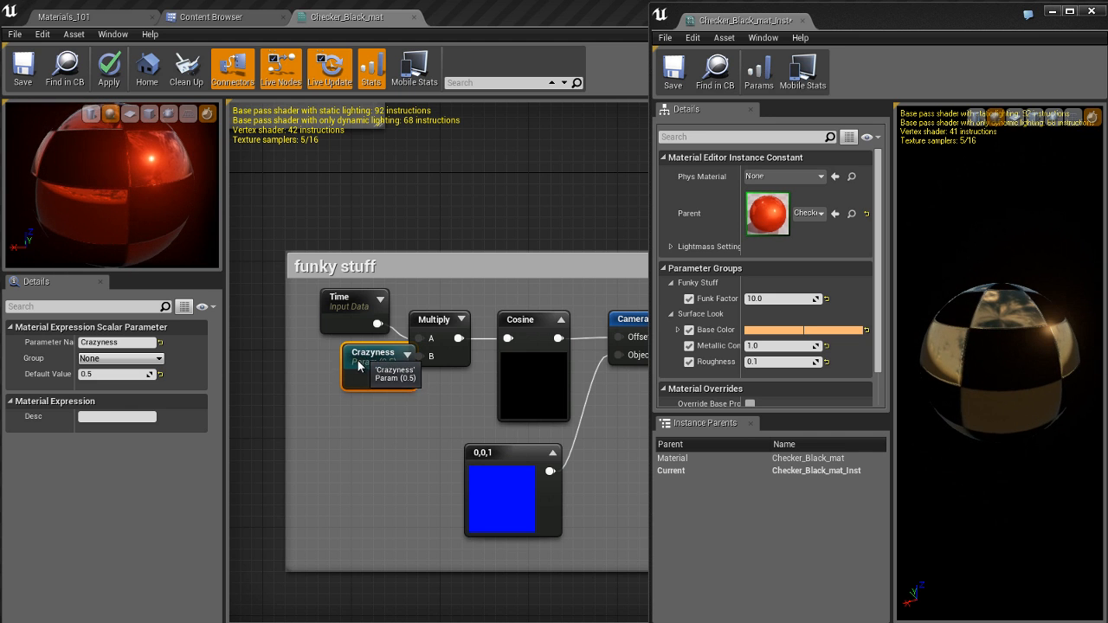
pyautogui.moveTo(359, 366); pyautogui.dragTo(334, 372)
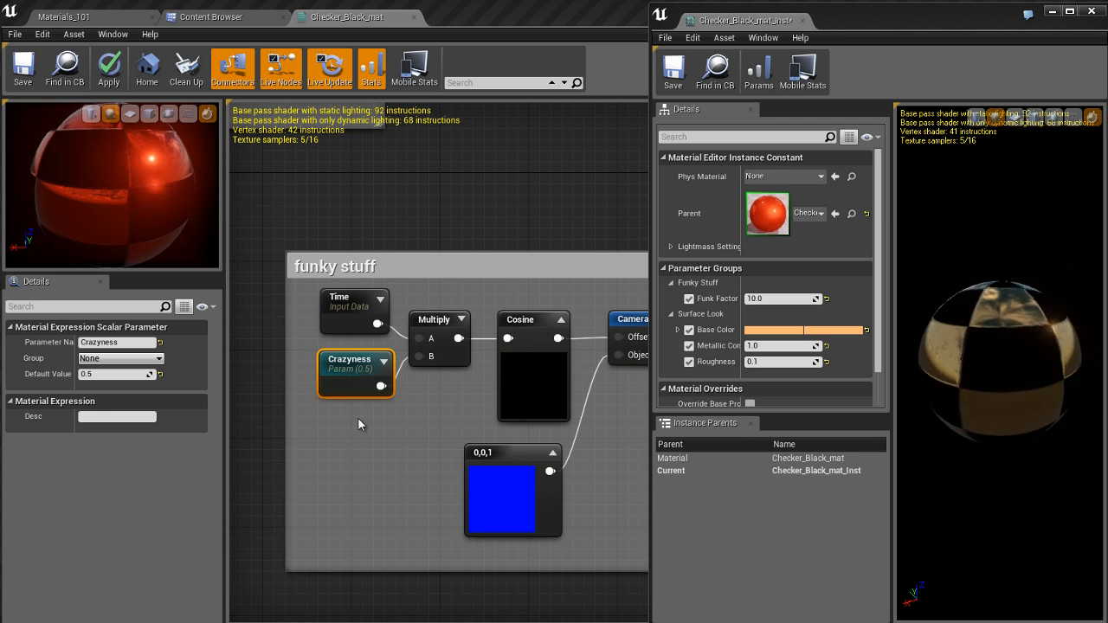
# Step: Assign the Crazyness parameter to the existing Funky Stuff group and apply the material changes
pyautogui.click(161, 359)
pyautogui.click(114, 377)
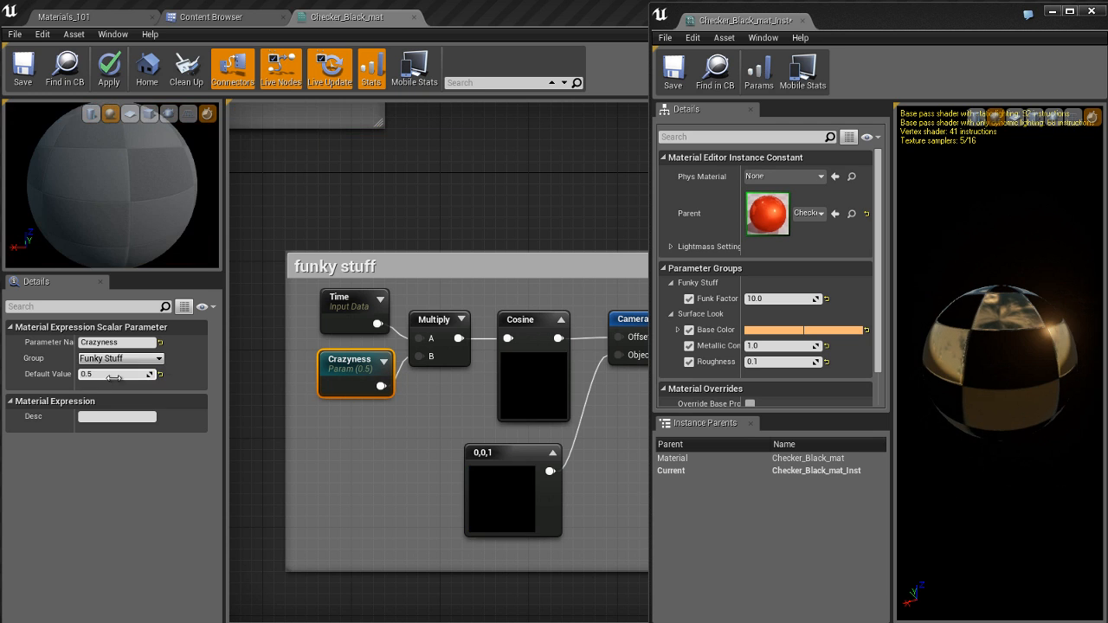
pyautogui.doubleClick(353, 368)
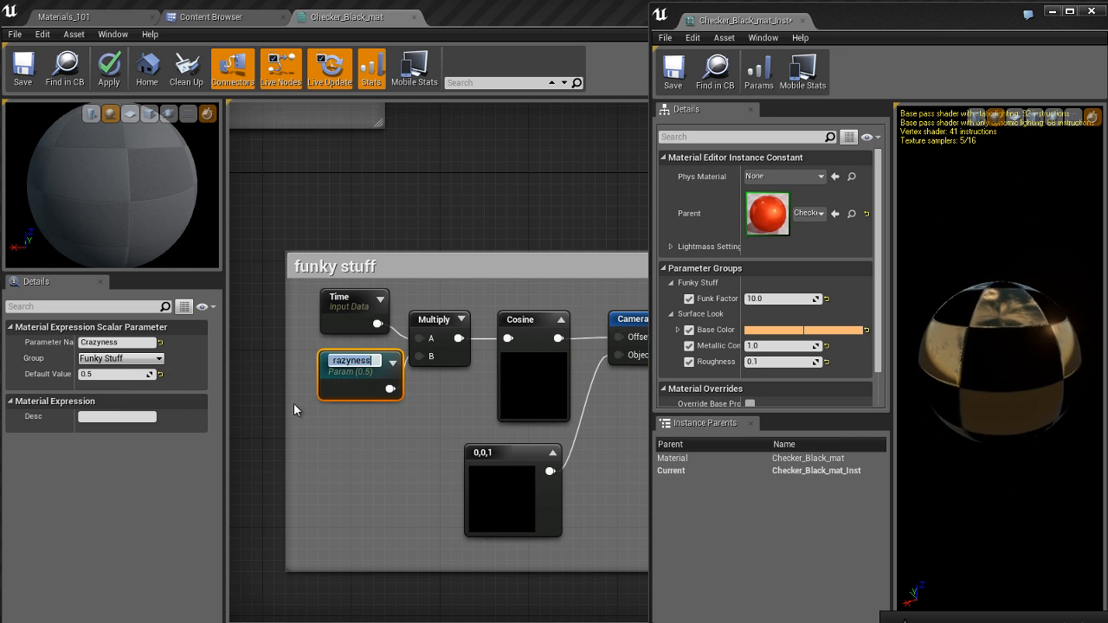
pyautogui.press('Return')
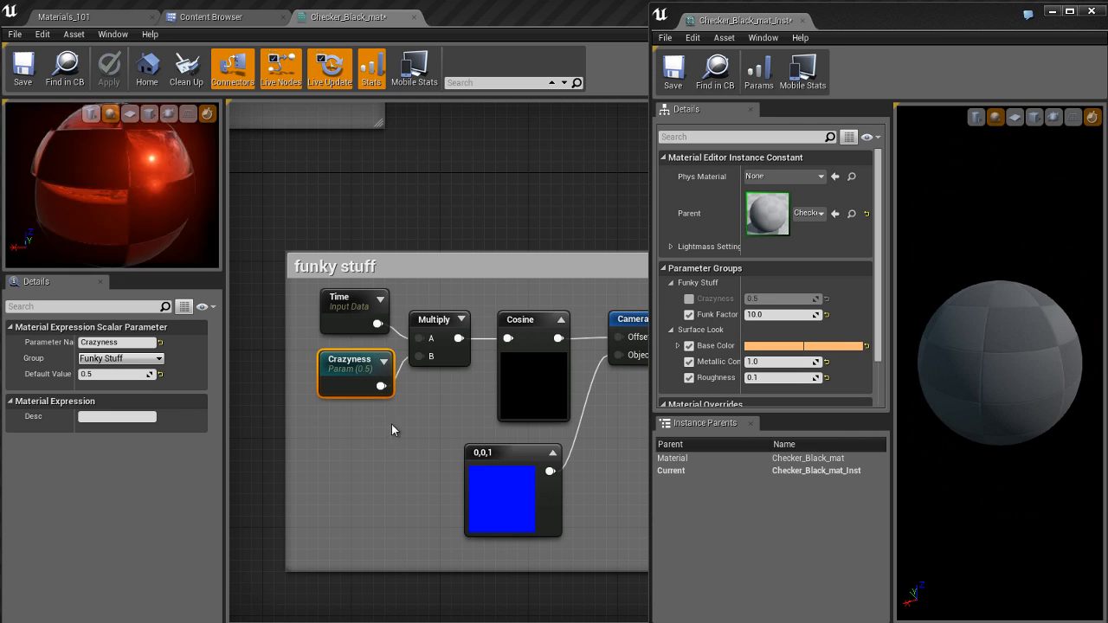
# Step: Show the Materials_101 level, enable Crazyness on Checker_Black_mat_Inst and set it to 10
pyautogui.click(112, 18)
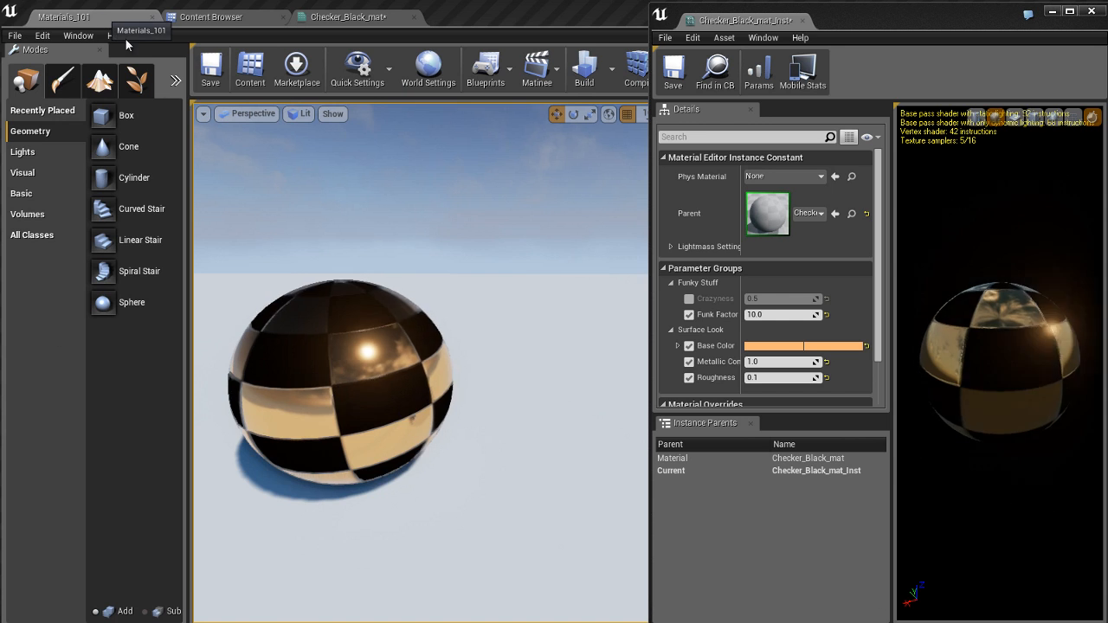
pyautogui.click(689, 299)
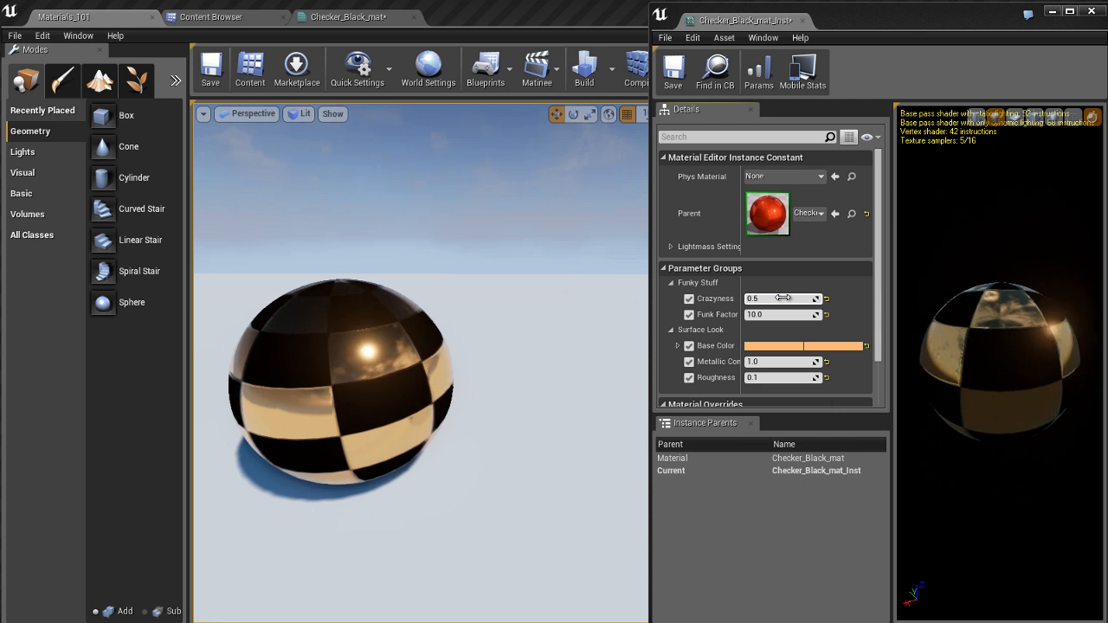
pyautogui.click(782, 298)
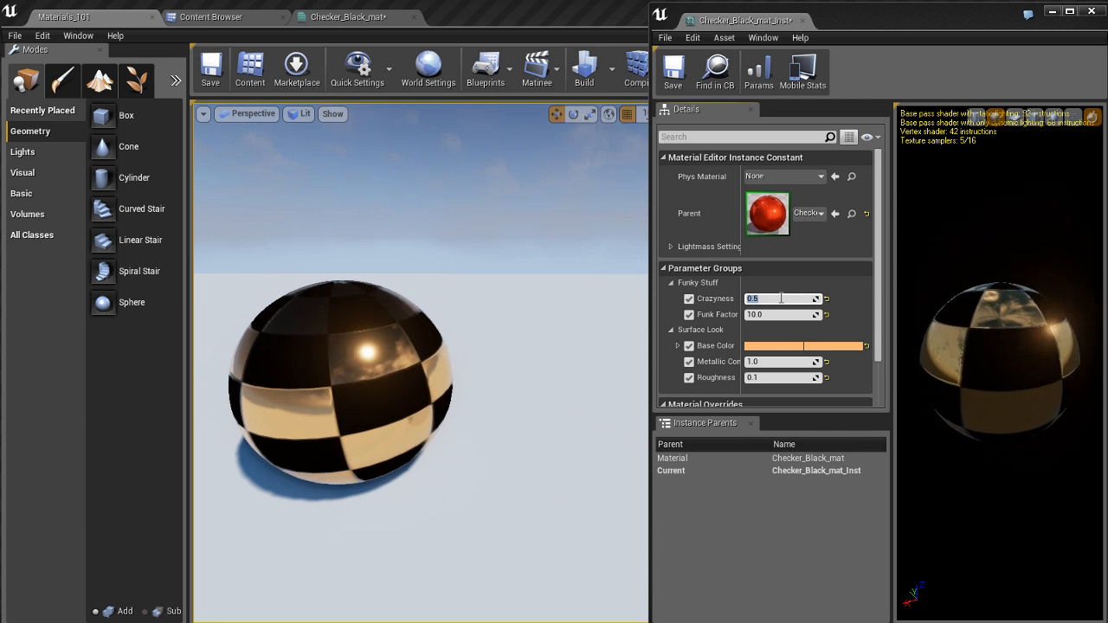
pyautogui.write('10')
pyautogui.press('Return')
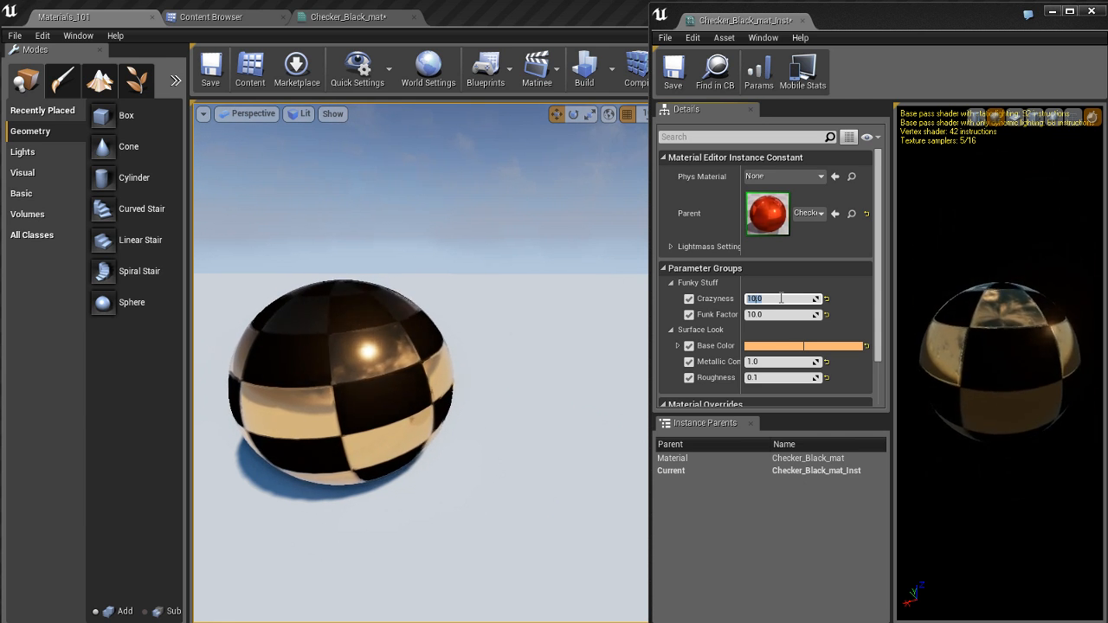